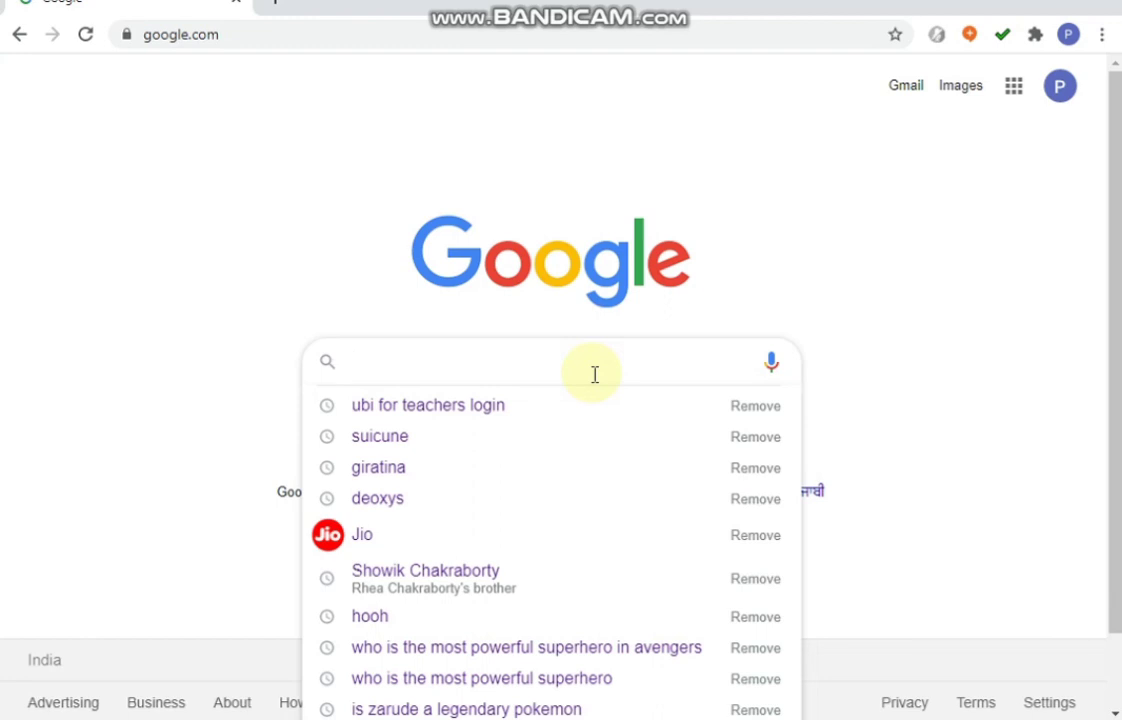
# - Search Google for "ubi for teachers login" and open the KVS online fee teacher login page of Union Bank
pyautogui.write('UBI for')
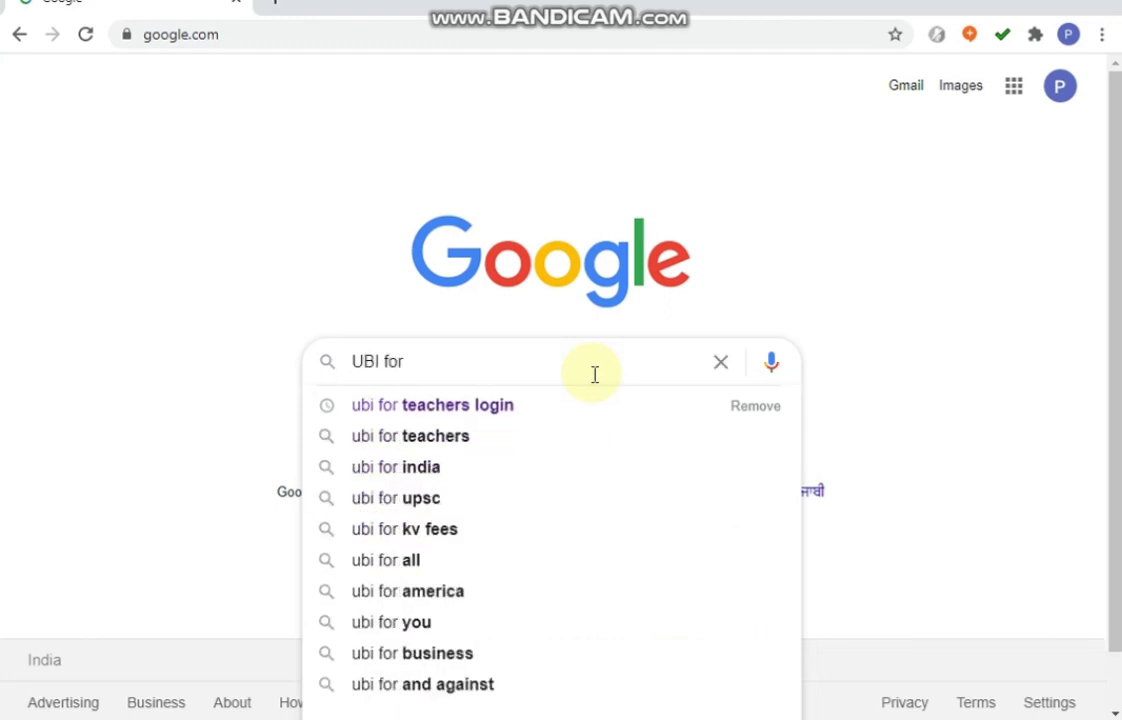
pyautogui.click(546, 407)
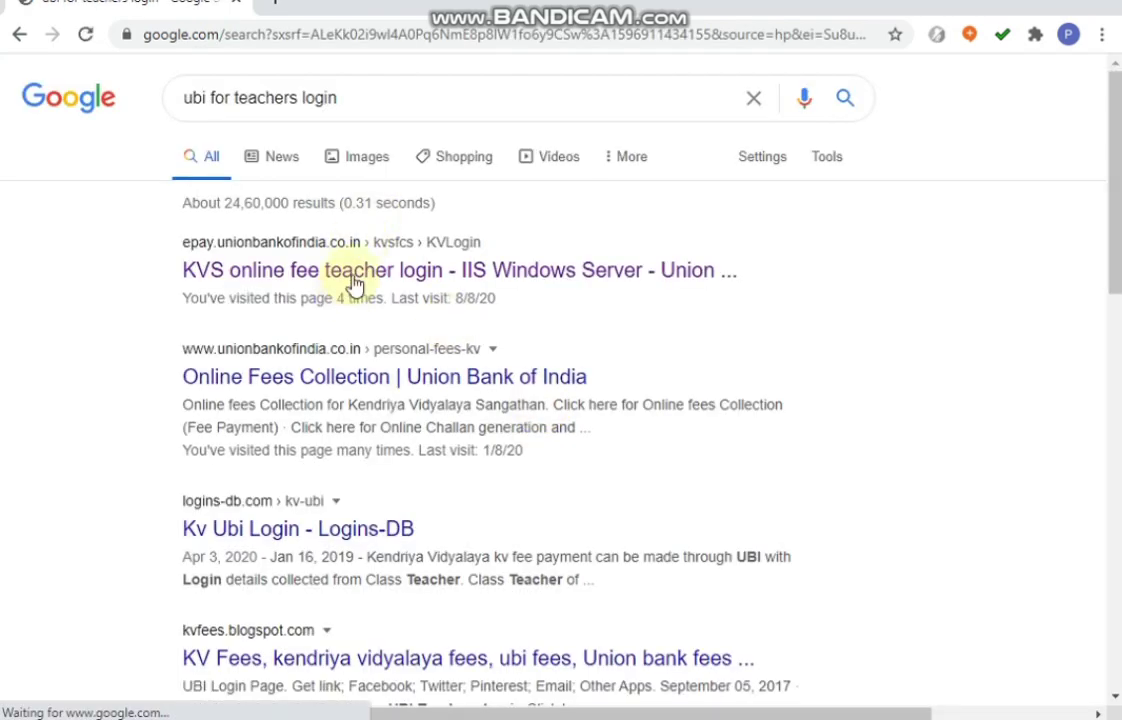
pyautogui.click(333, 278)
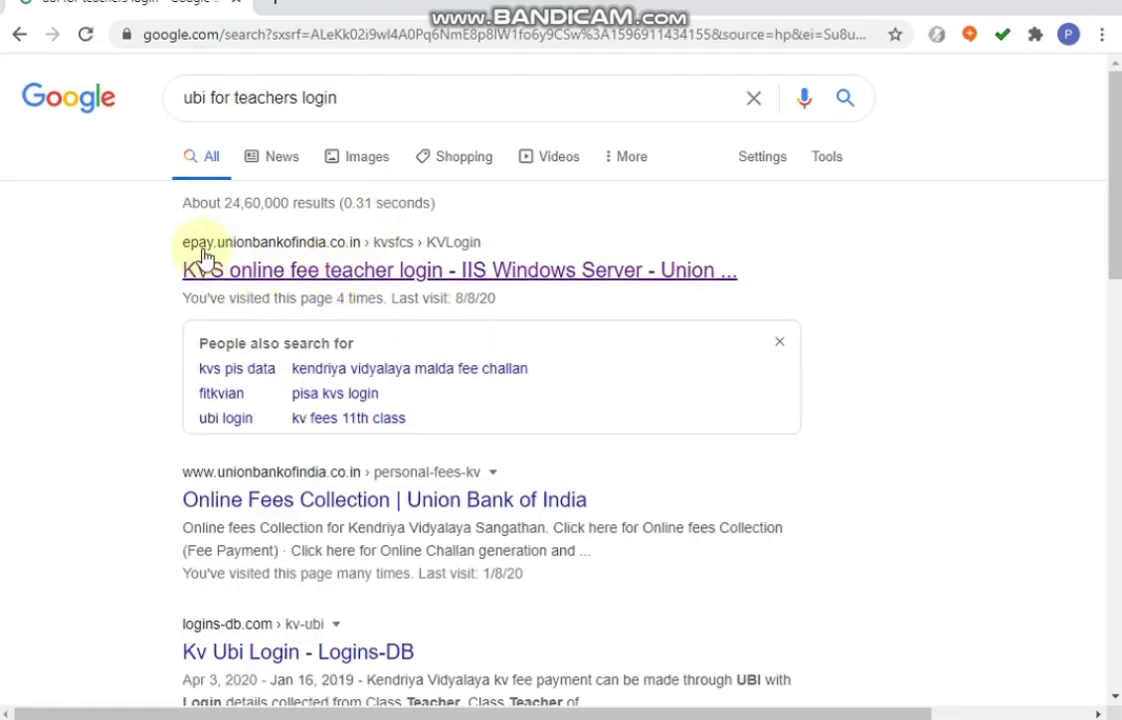
pyautogui.click(305, 258)
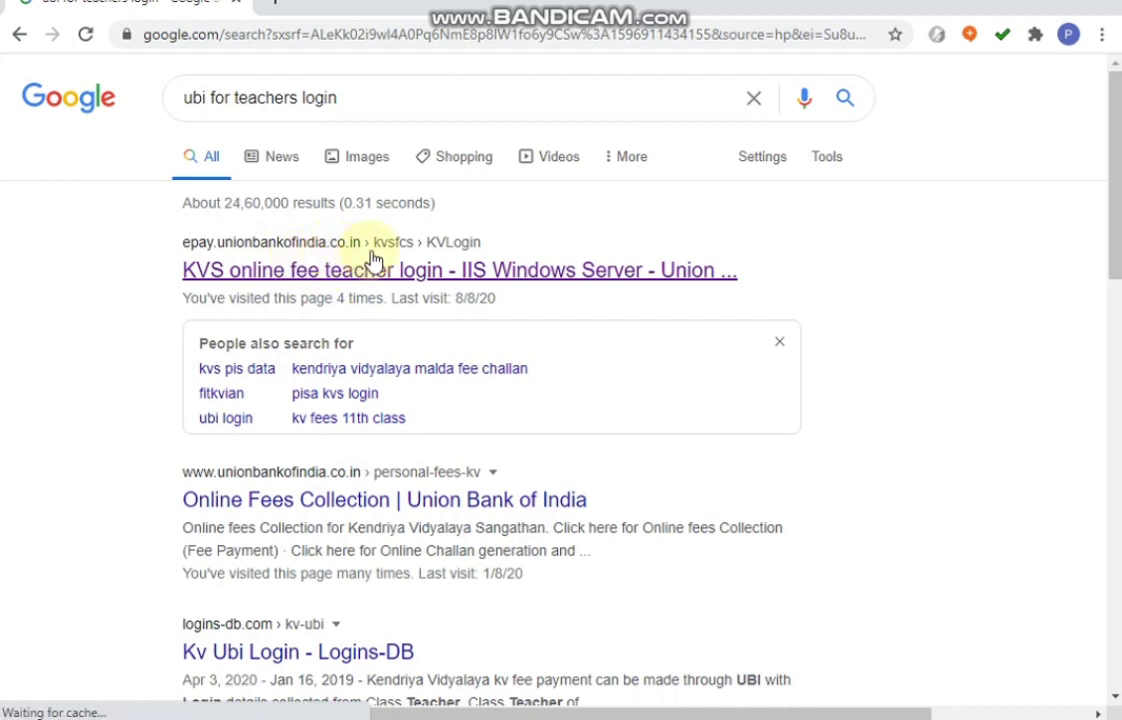
pyautogui.click(420, 280)
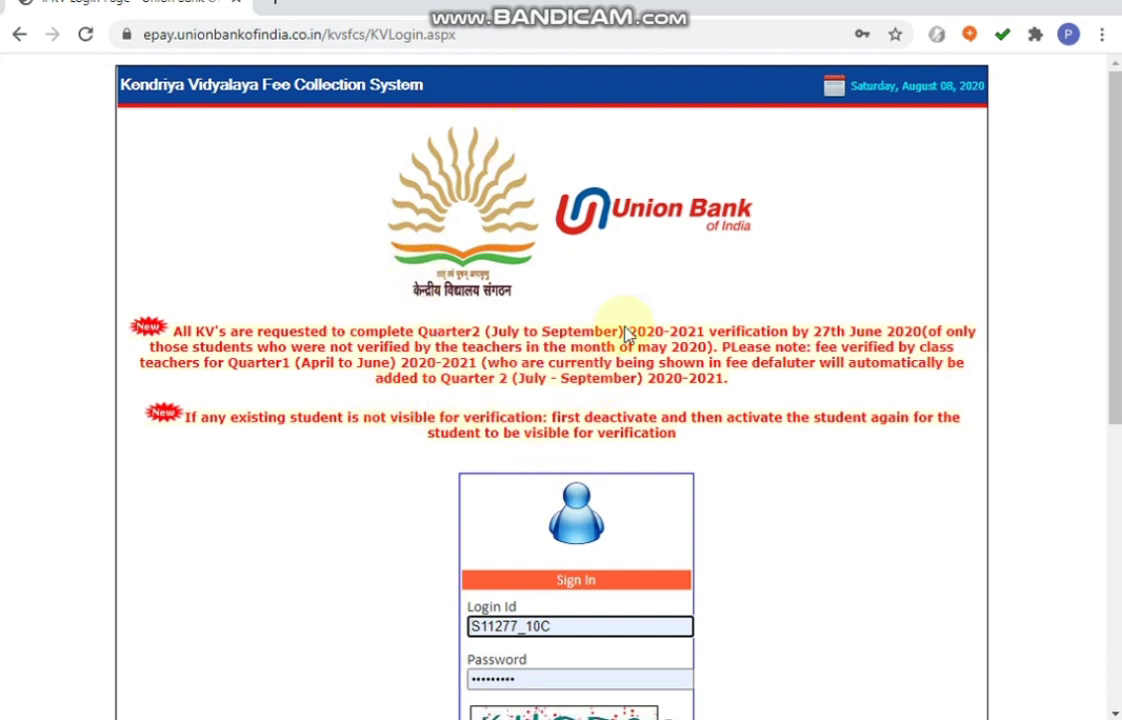
# - Examine the login ID, password and text verification fields of the sign-in form
pyautogui.click(916, 566)
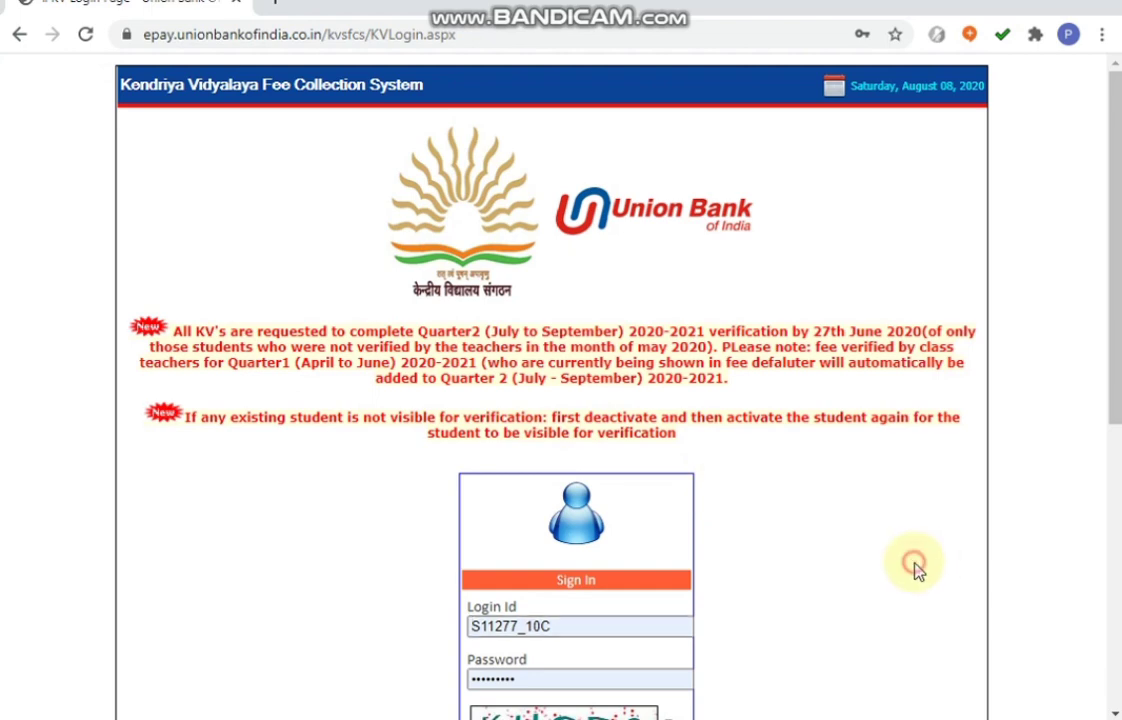
pyautogui.scroll(-3, 916, 568)
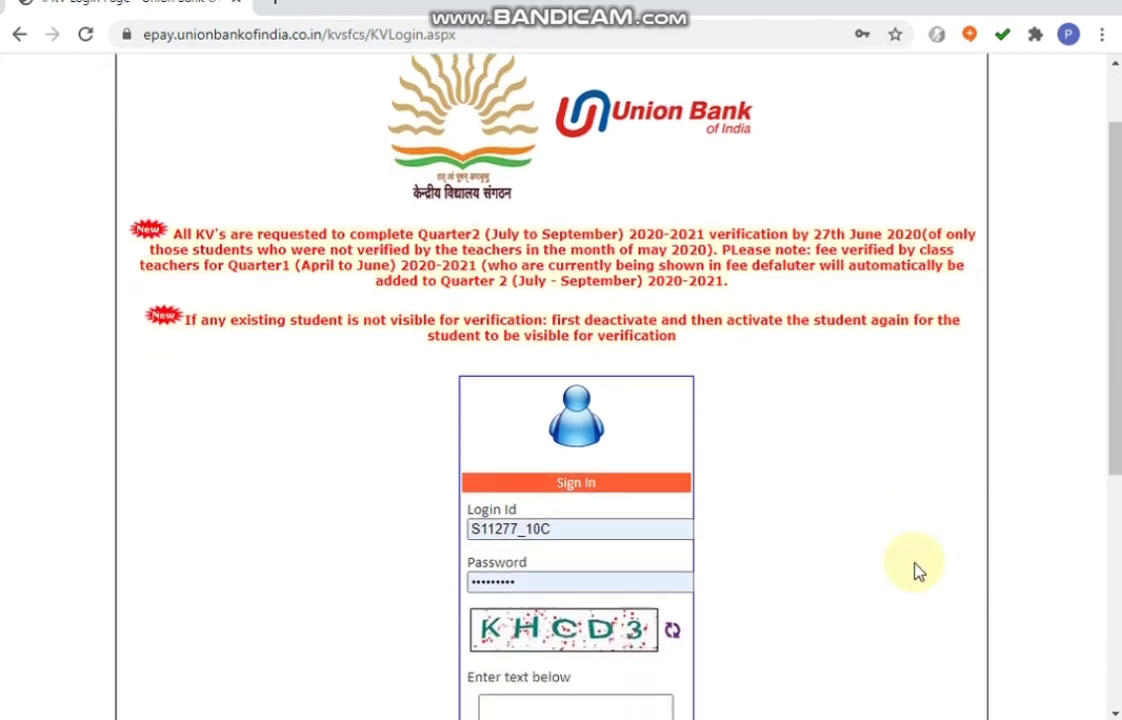
pyautogui.scroll(-1, 916, 568)
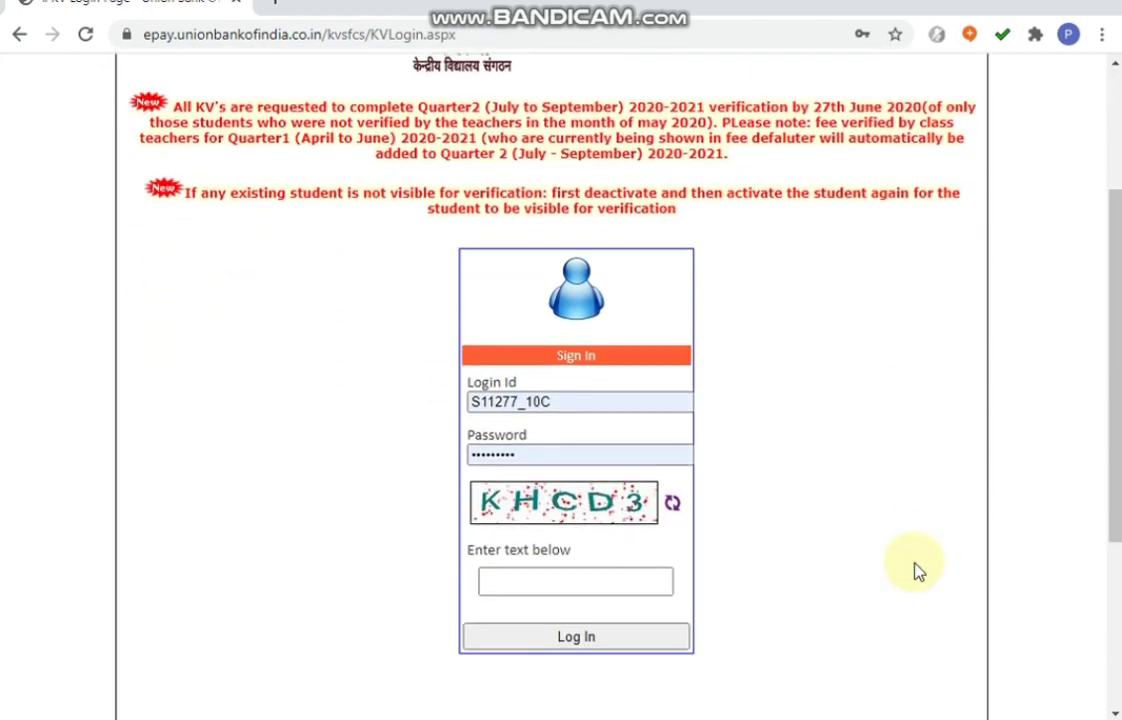
pyautogui.click(577, 381)
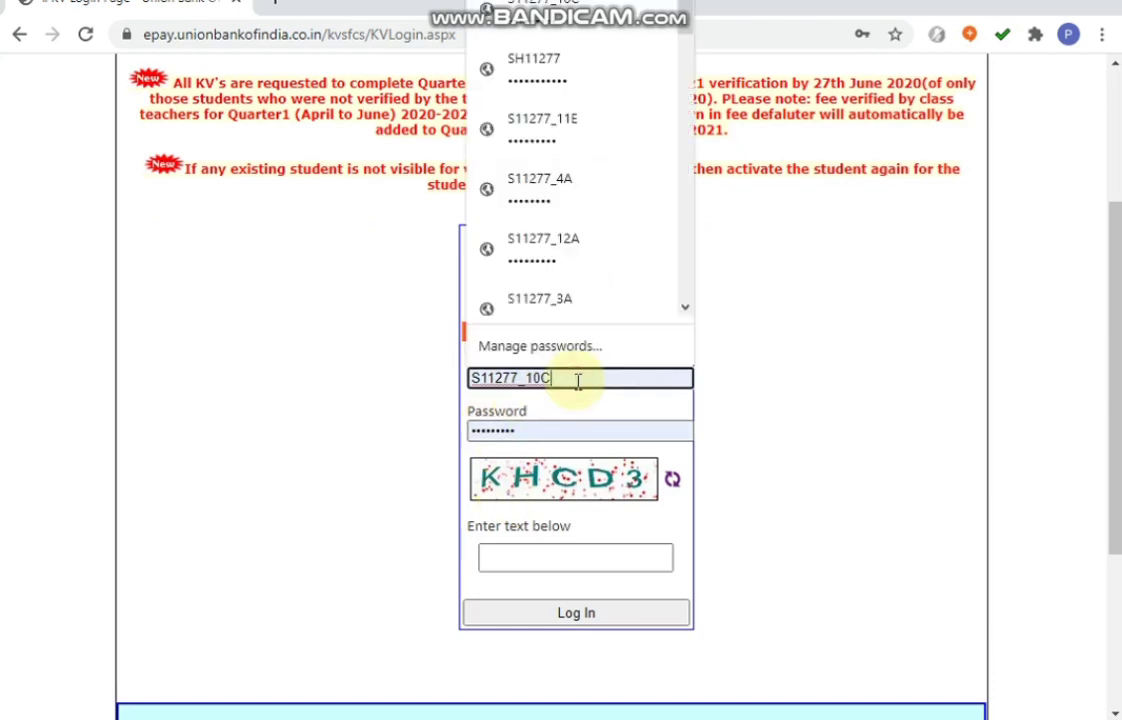
pyautogui.click(577, 381)
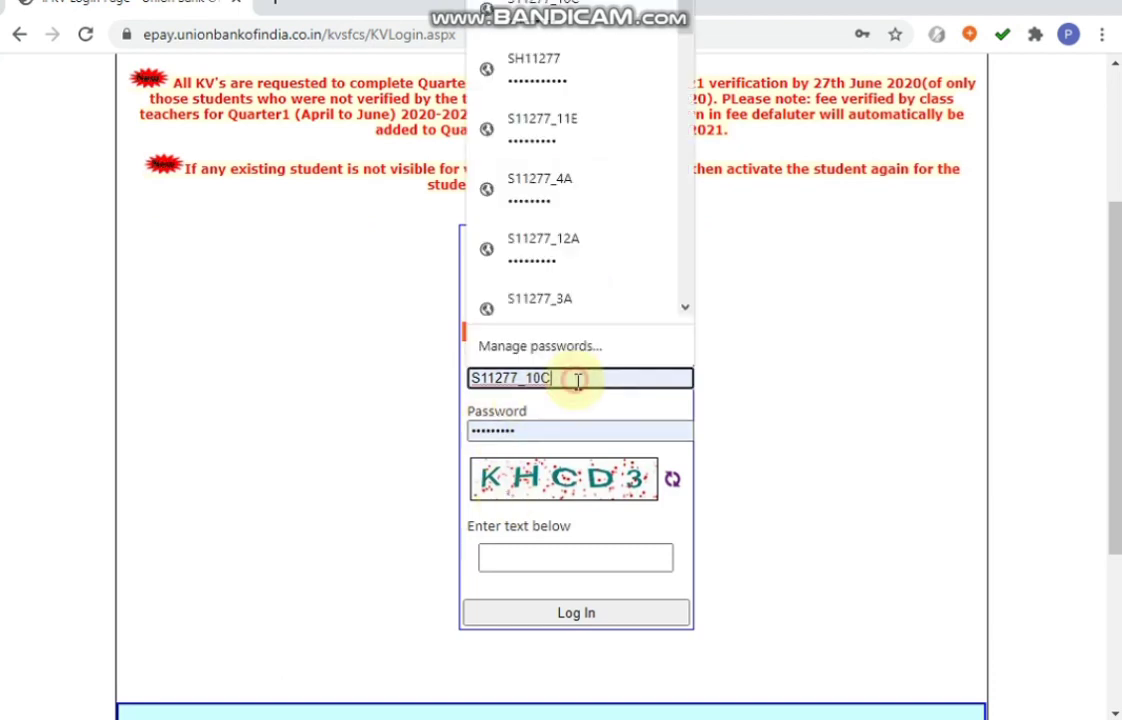
pyautogui.click(831, 388)
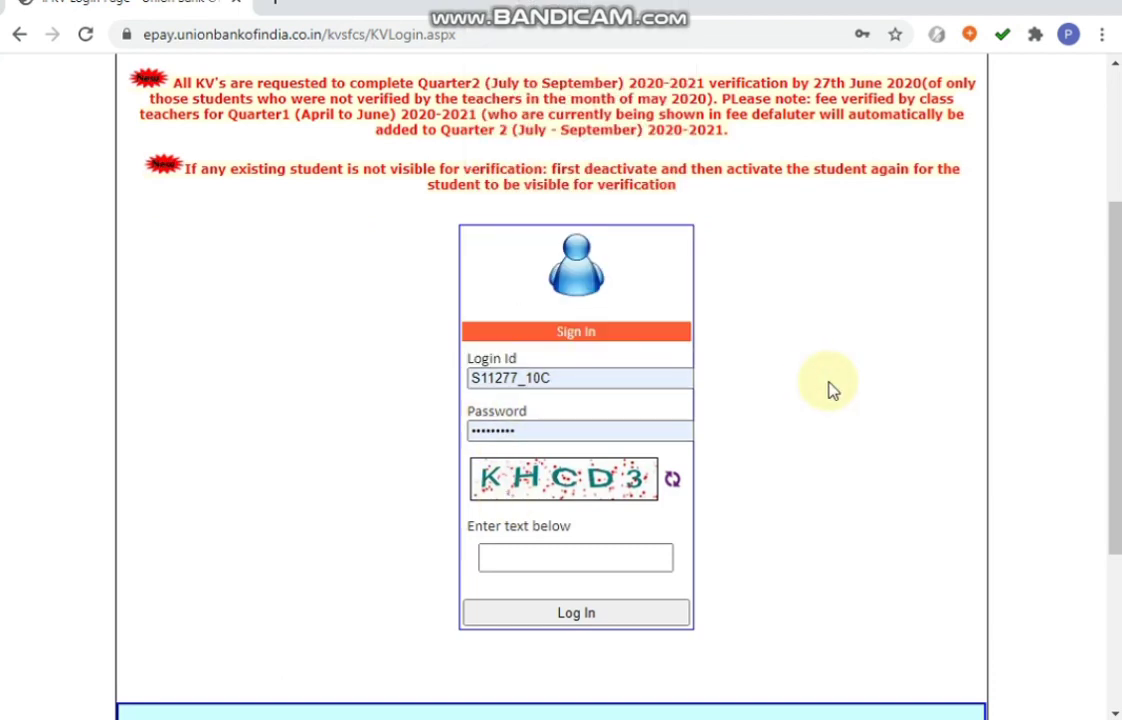
pyautogui.click(486, 377)
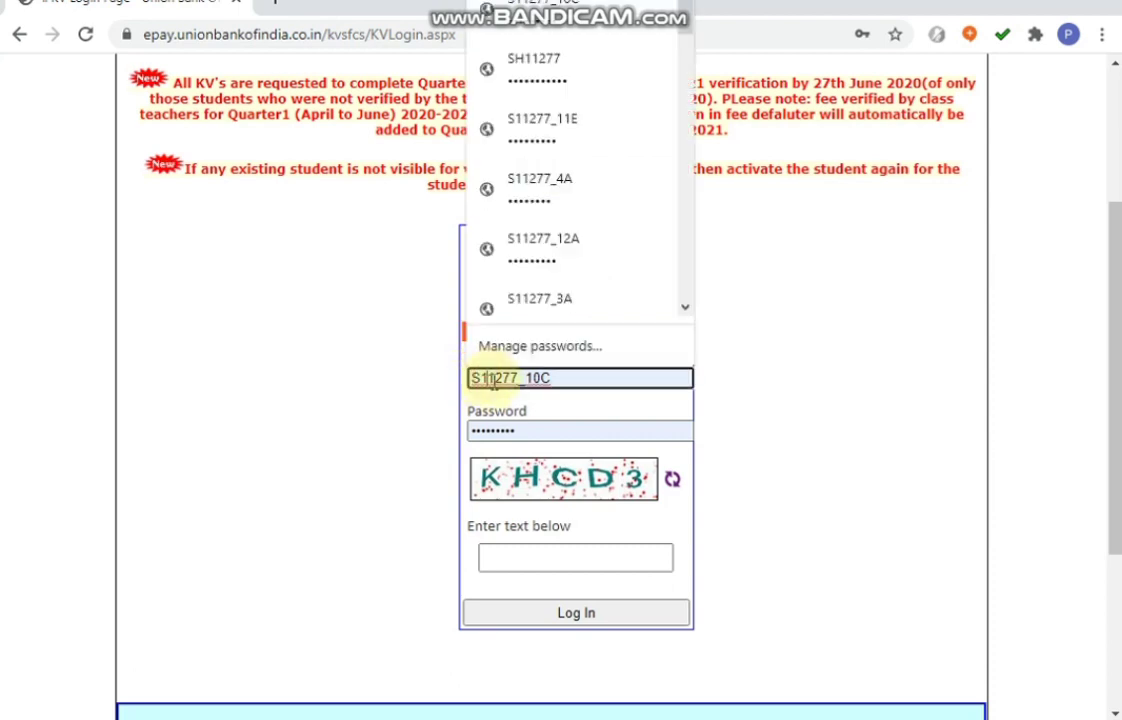
pyautogui.click(737, 411)
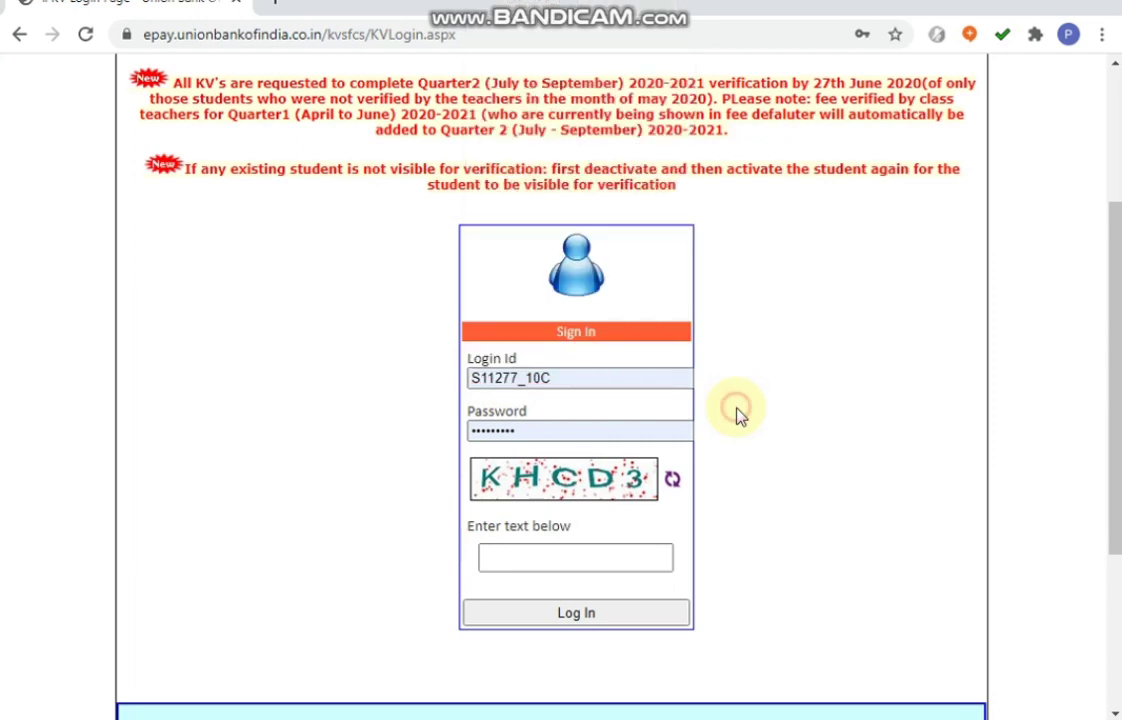
pyautogui.click(549, 377)
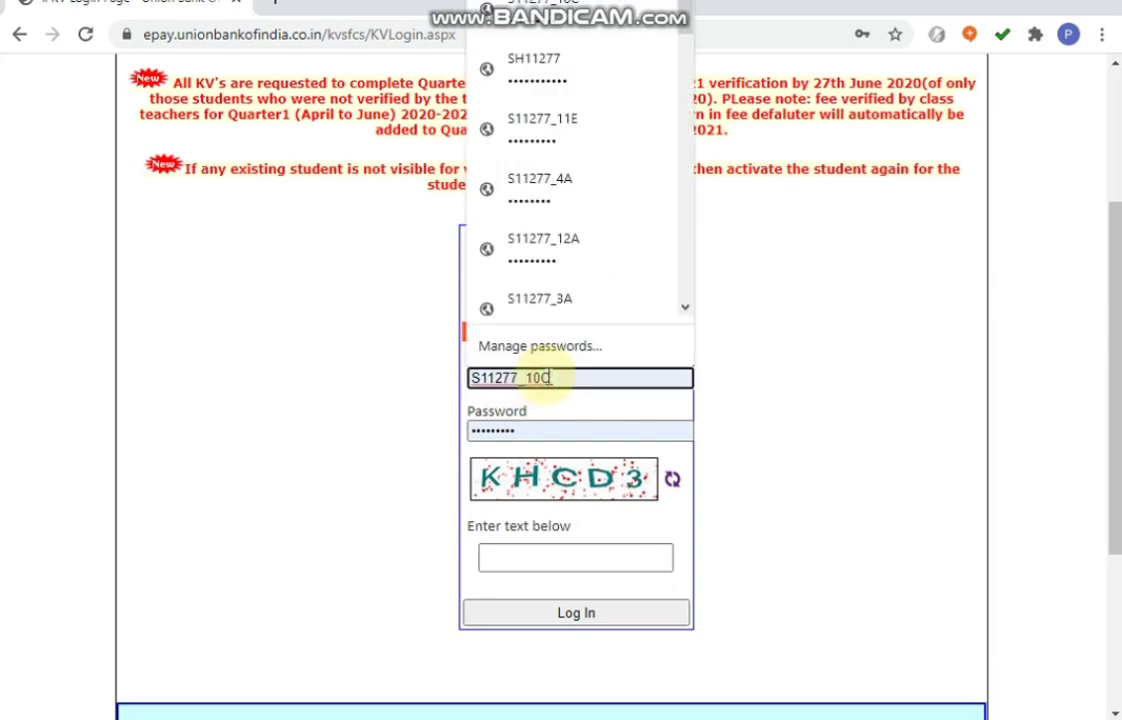
pyautogui.click(781, 397)
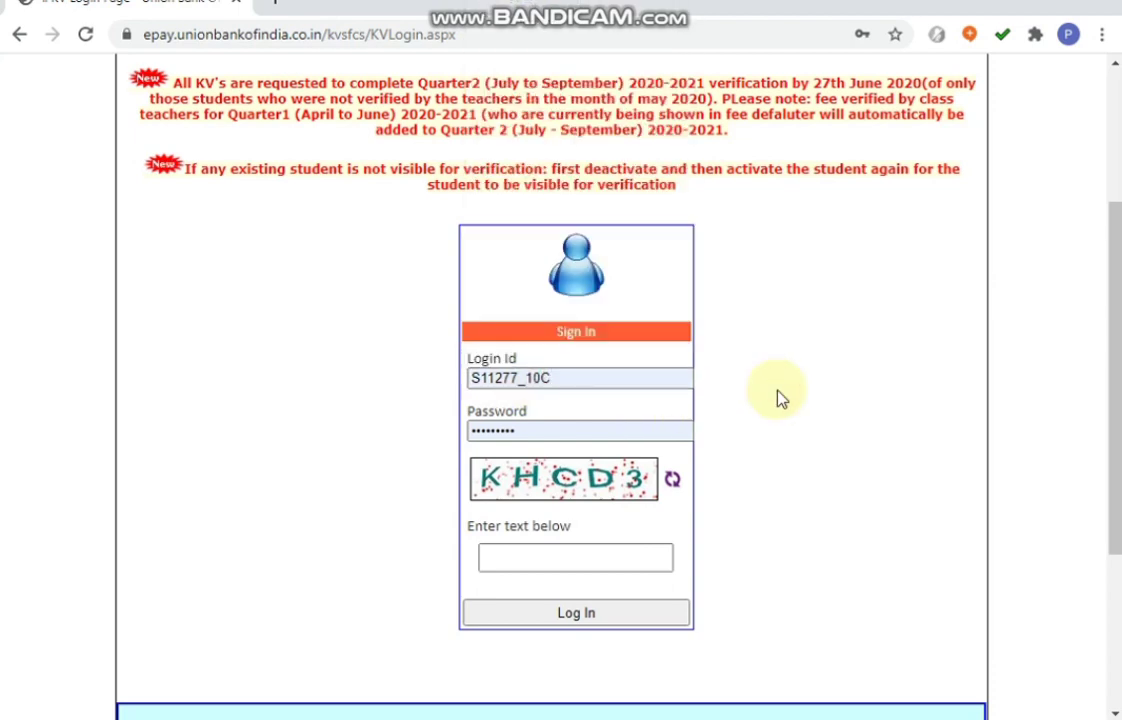
pyautogui.click(594, 431)
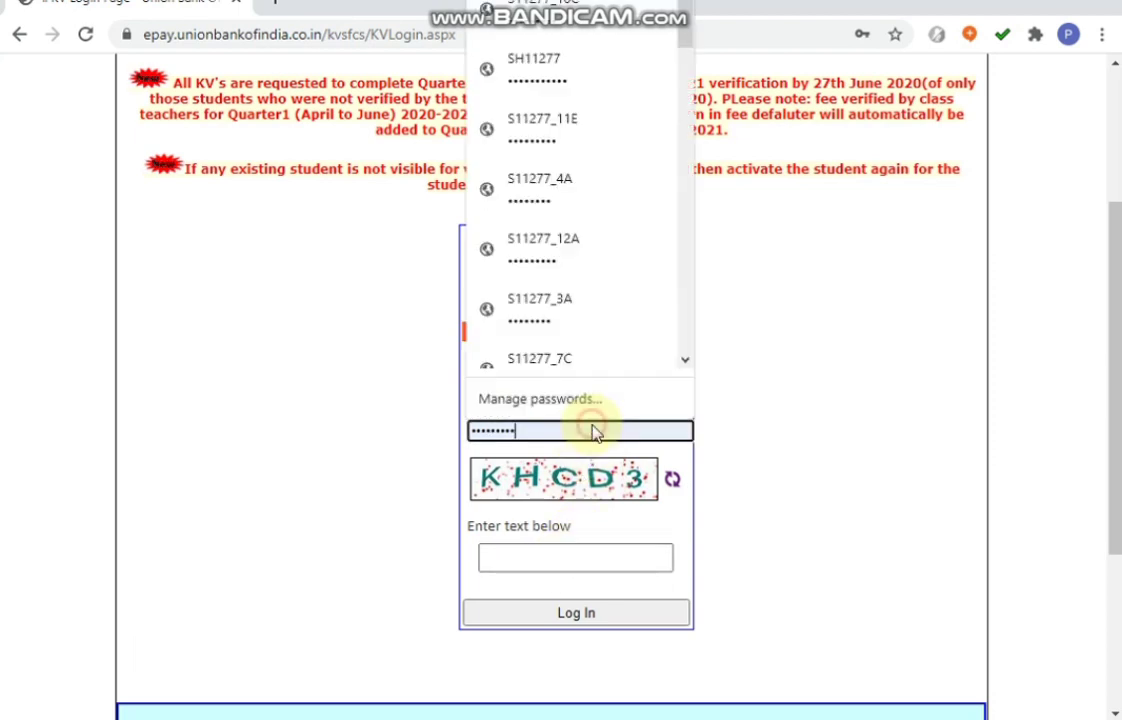
pyautogui.click(544, 555)
pyautogui.click(834, 502)
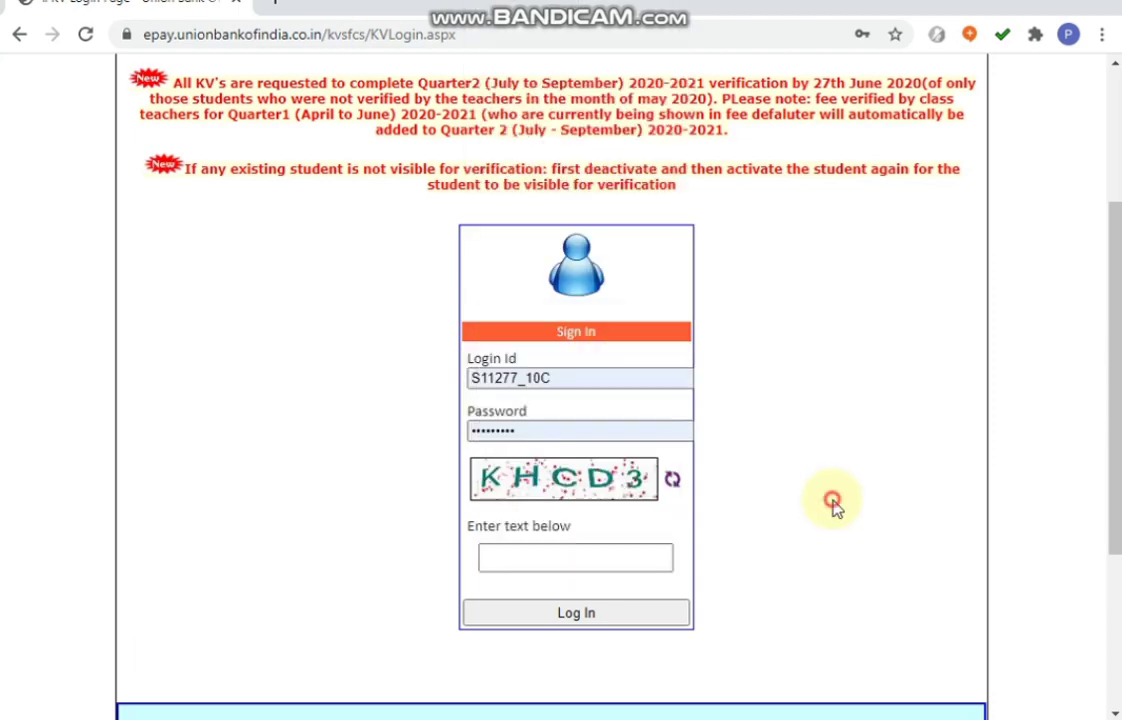
# - Enter the captcha text shown in the image and log in with the prefilled class teacher credentials
pyautogui.click(584, 563)
pyautogui.write('KHCD')
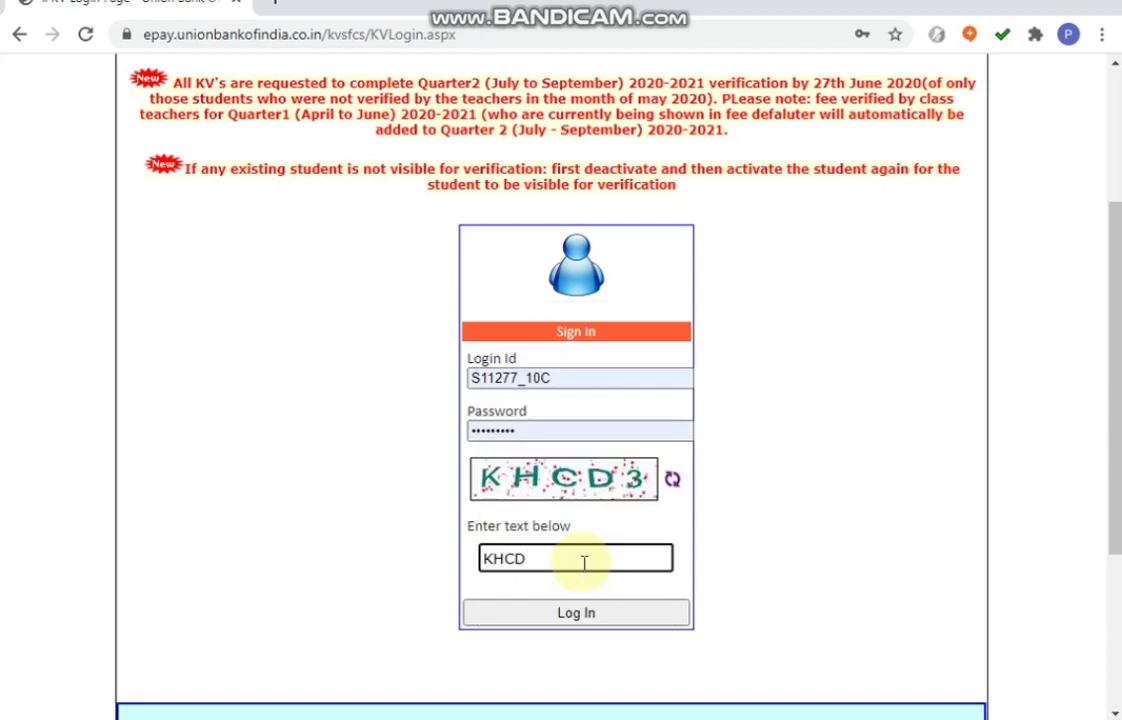
pyautogui.write('3')
pyautogui.click(558, 618)
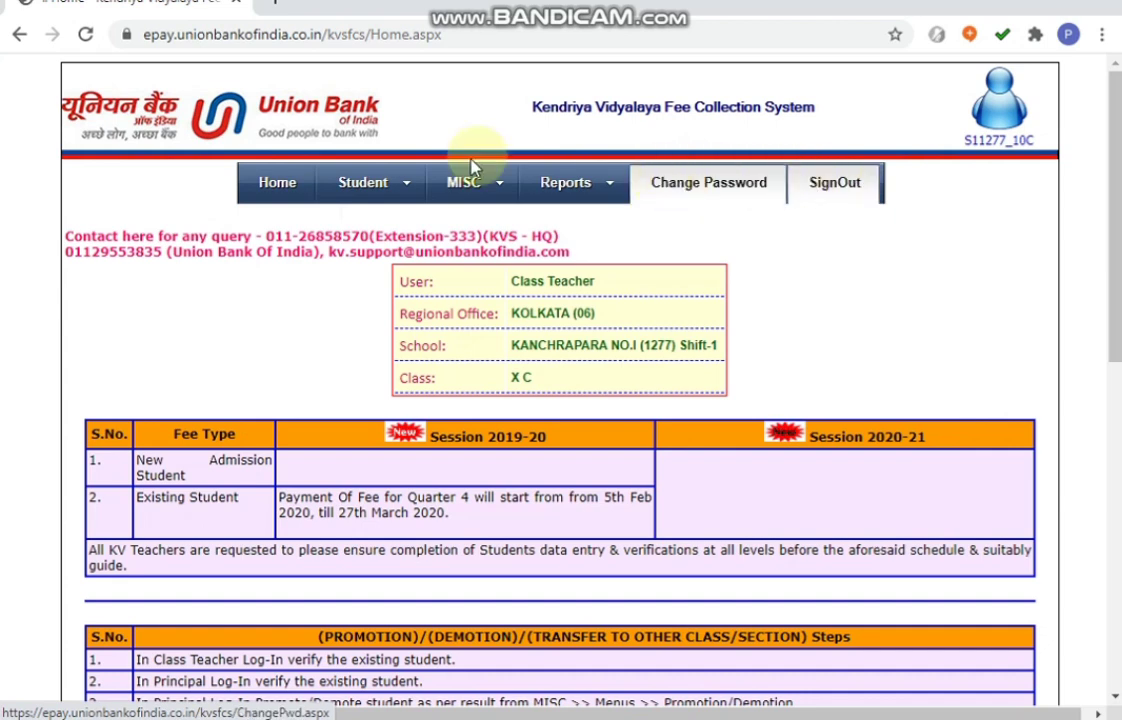
# - Open the Verify/Modify page for existing students
pyautogui.moveTo(352, 192)
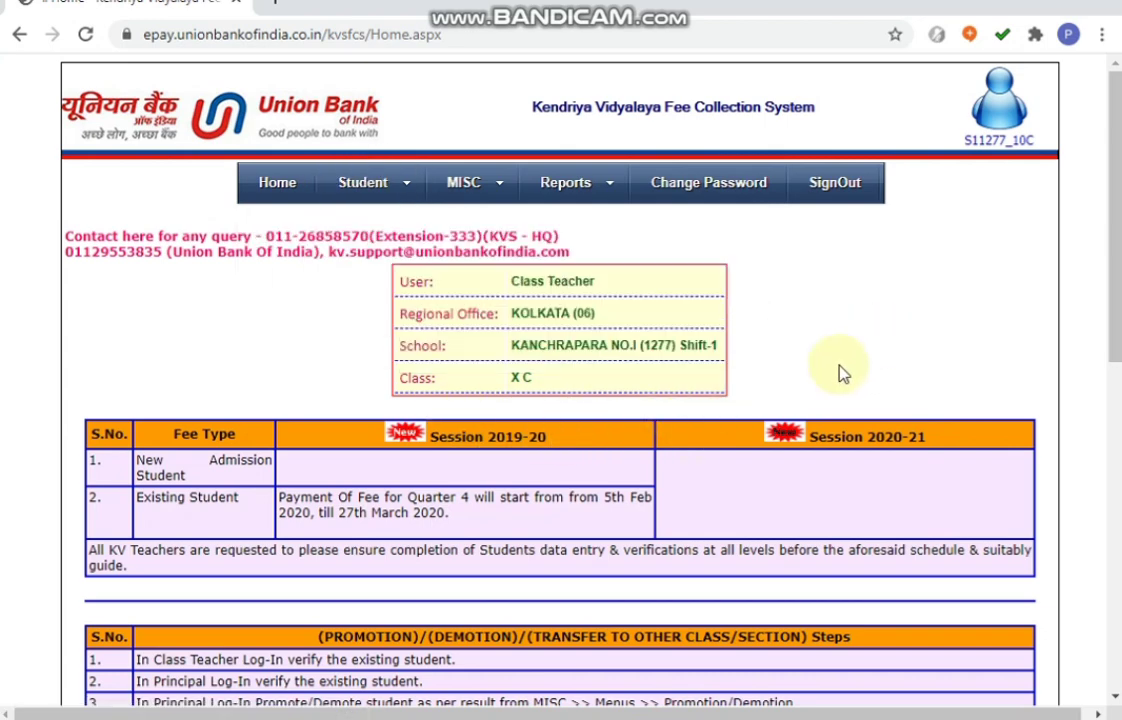
pyautogui.scroll(-1, 840, 372)
pyautogui.scroll(-6, 840, 372)
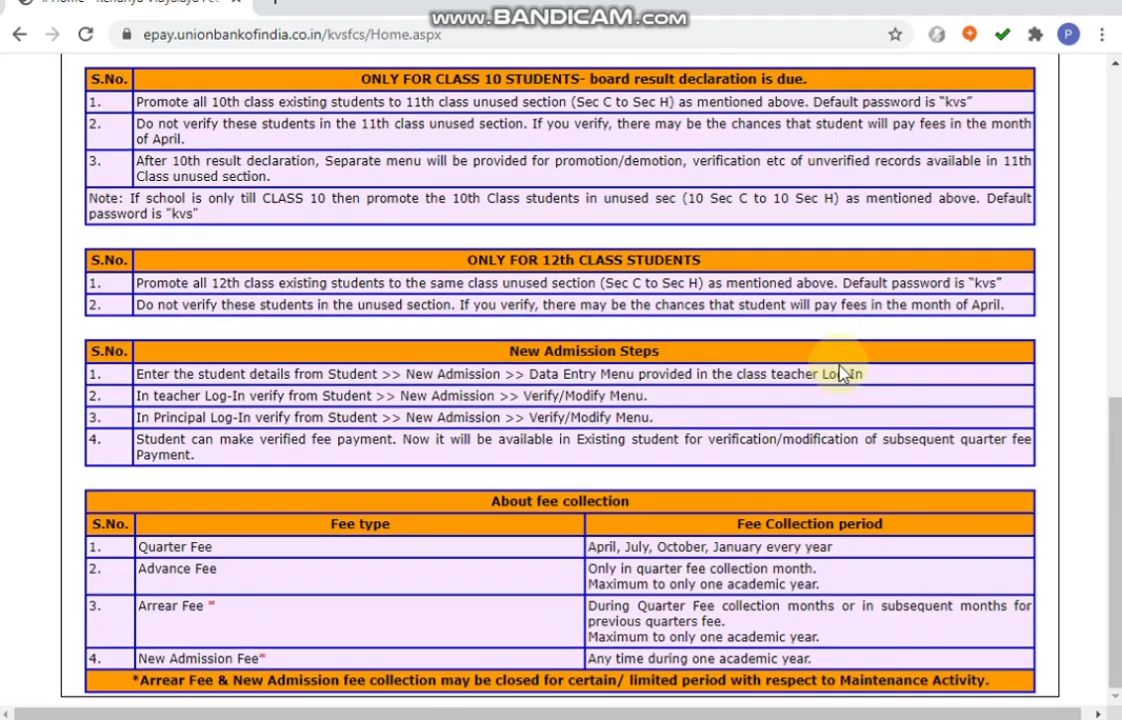
pyautogui.scroll(3, 840, 372)
pyautogui.scroll(4, 840, 372)
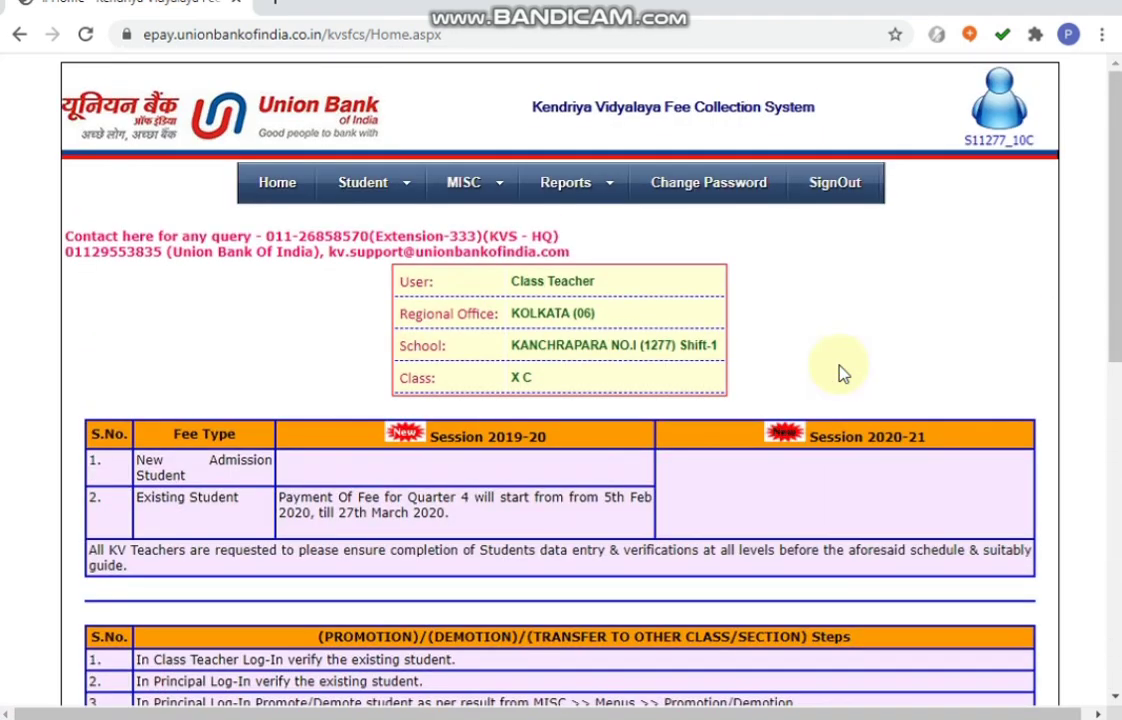
pyautogui.moveTo(403, 181)
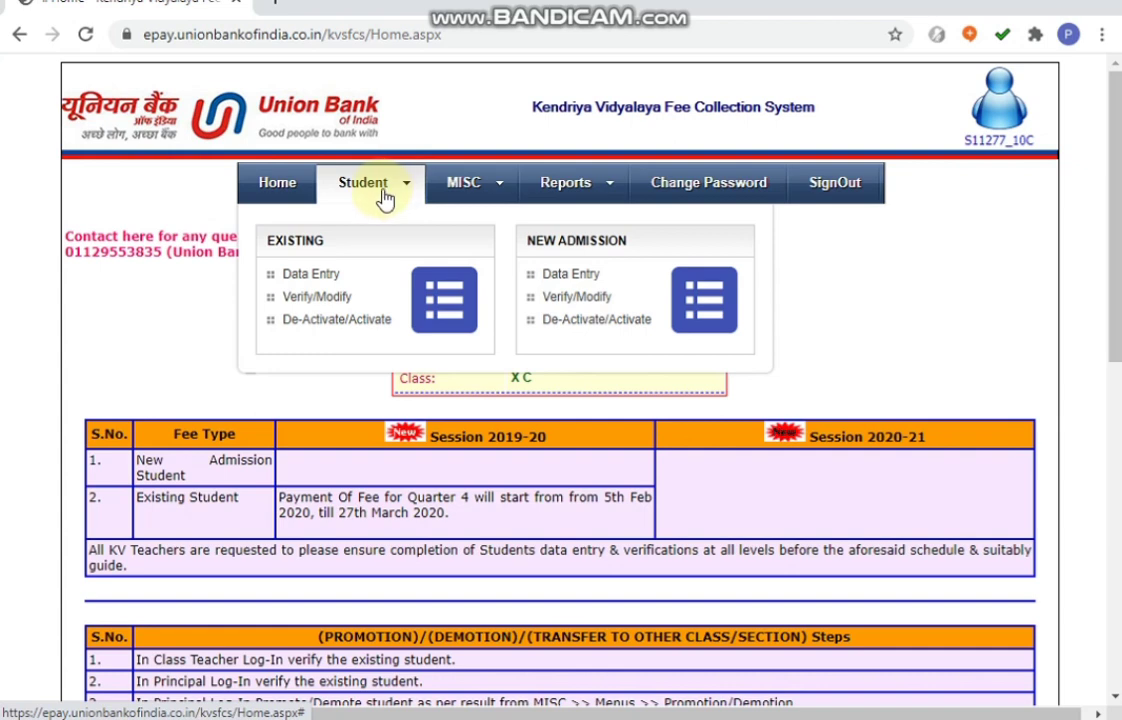
pyautogui.click(327, 300)
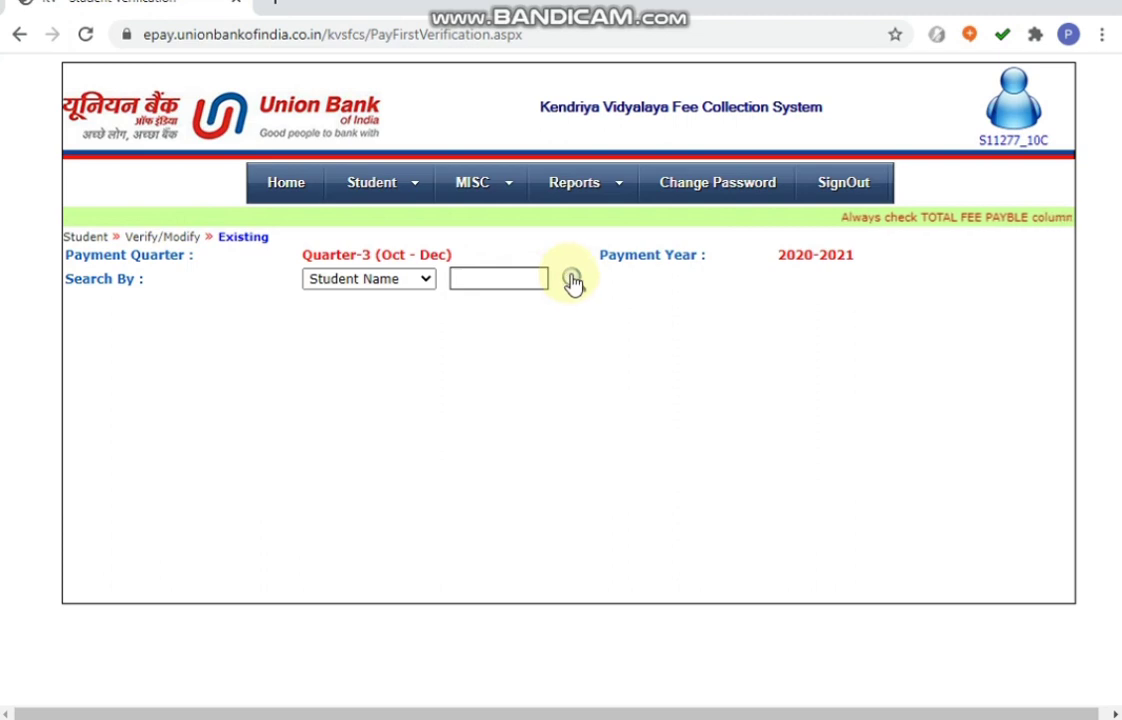
# - Run a blank search by Student Name to list all existing students of the class for verification
pyautogui.click(476, 276)
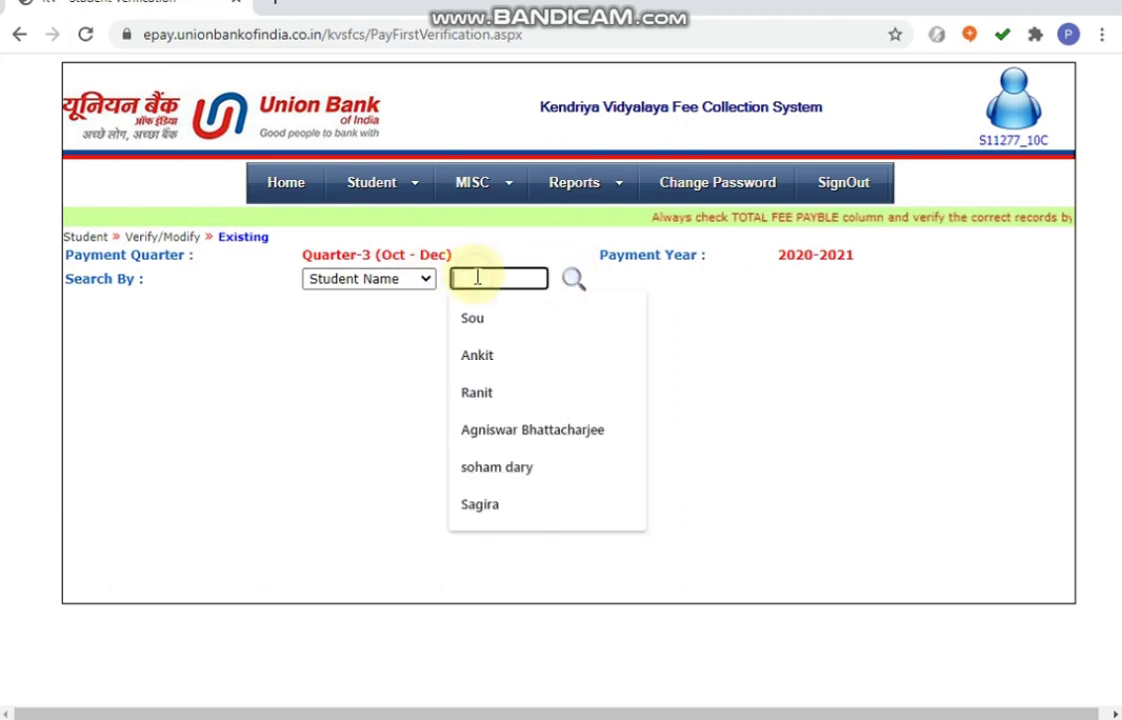
pyautogui.click(368, 332)
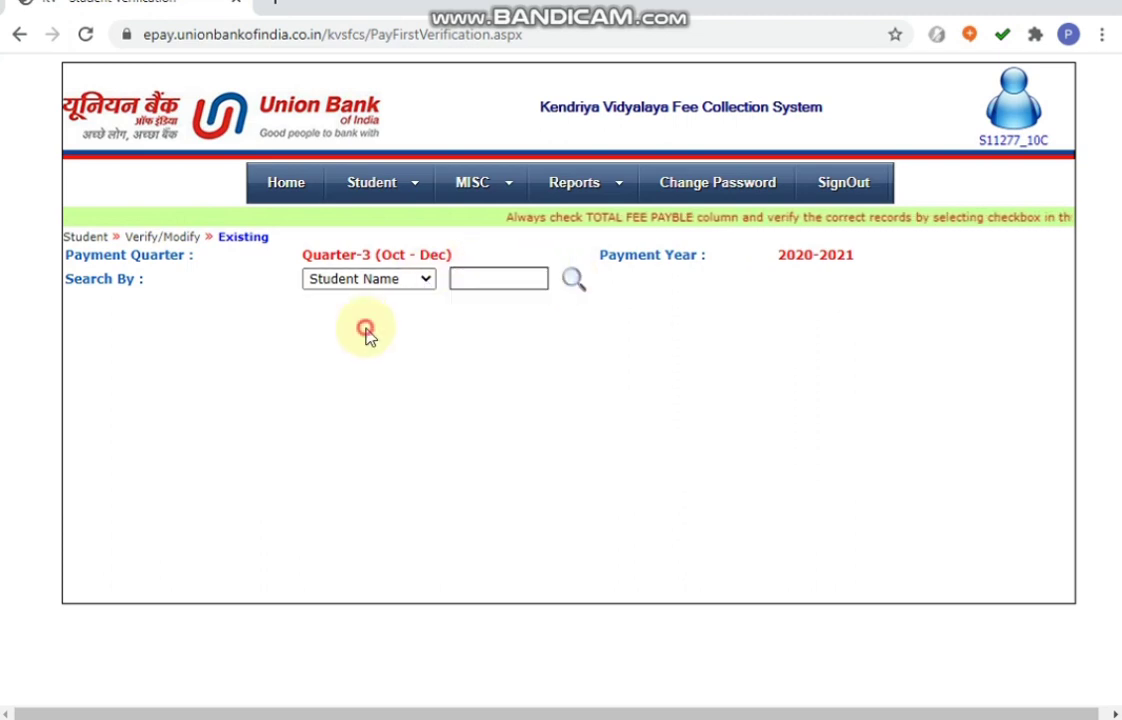
pyautogui.click(428, 280)
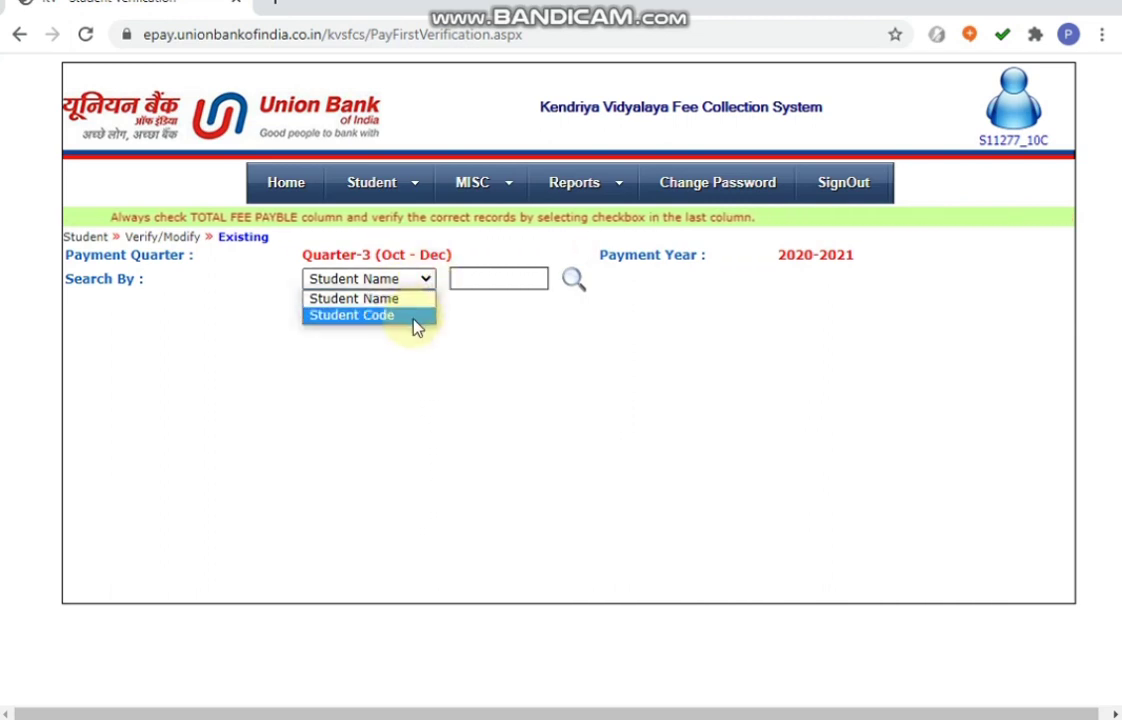
pyautogui.click(492, 278)
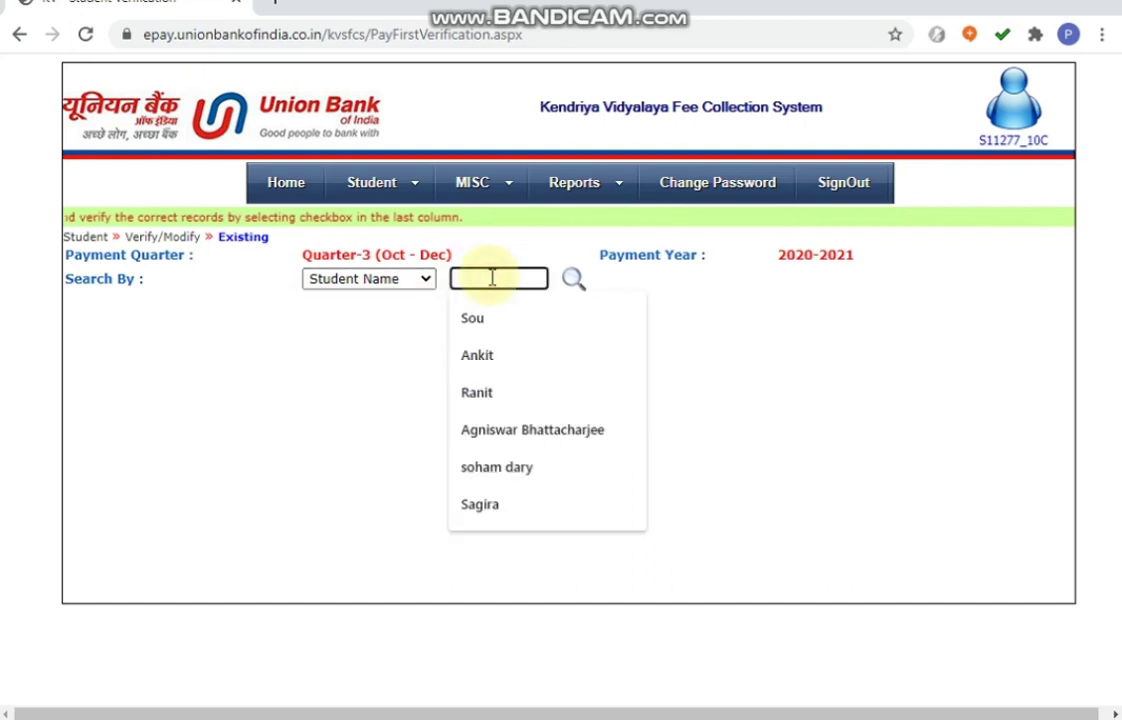
pyautogui.click(776, 336)
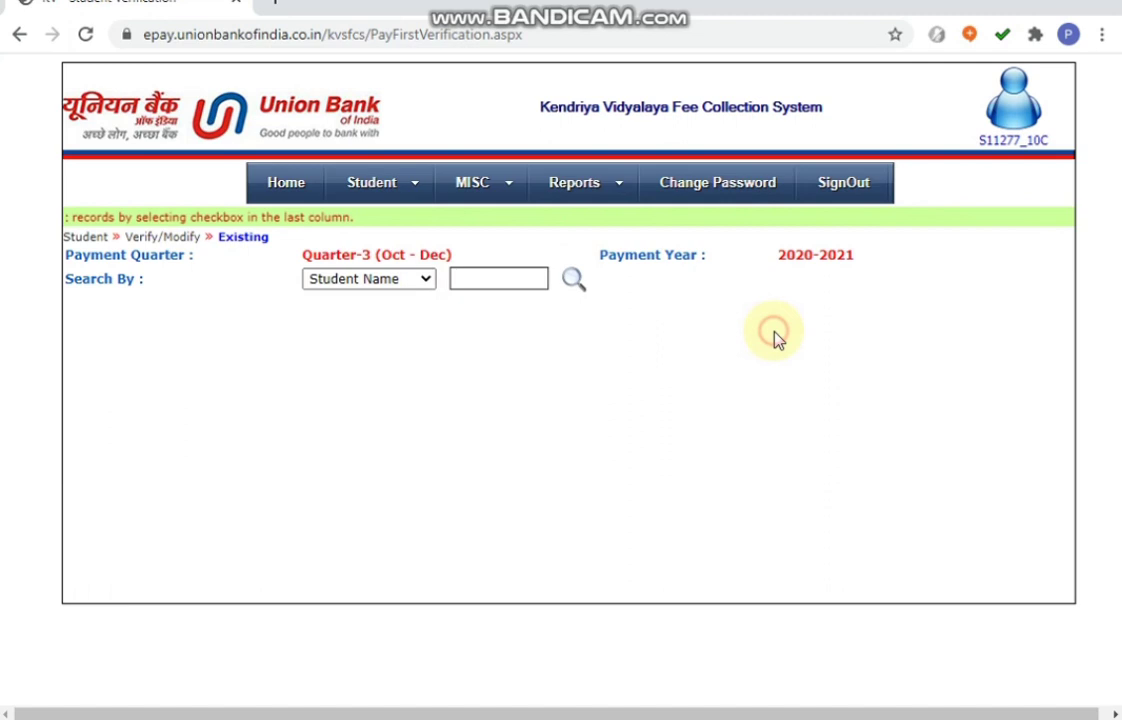
pyautogui.click(572, 281)
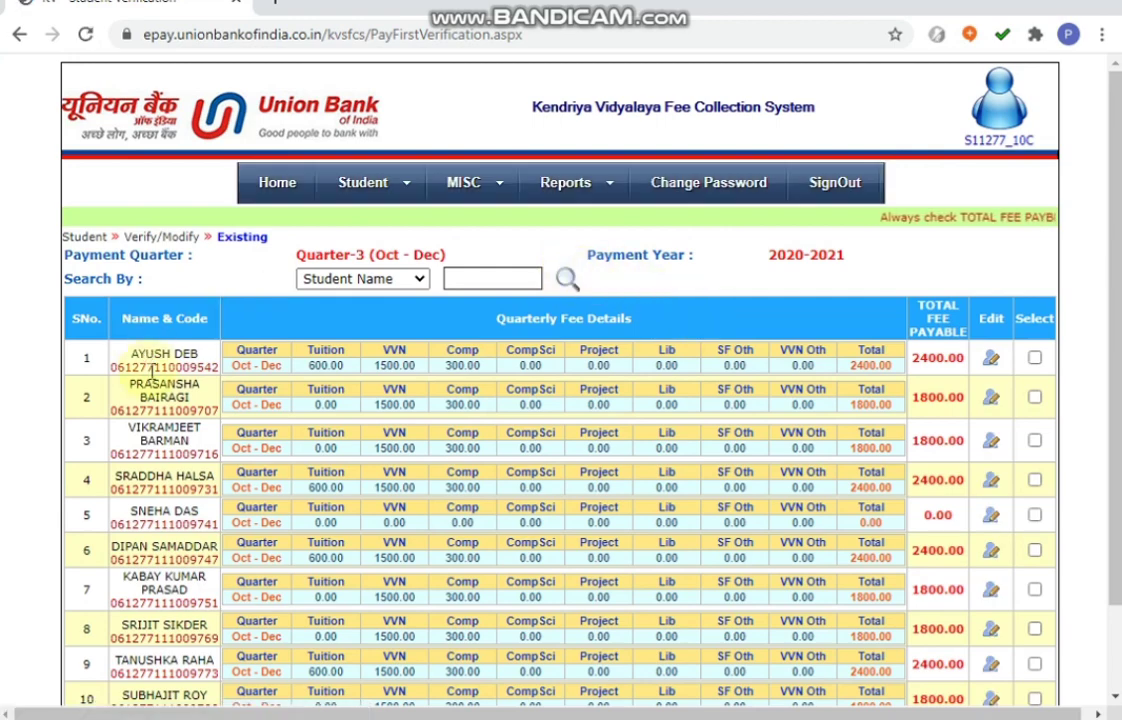
# - Select the first three students in the quarterly fee list for verification
pyautogui.moveTo(116, 380)
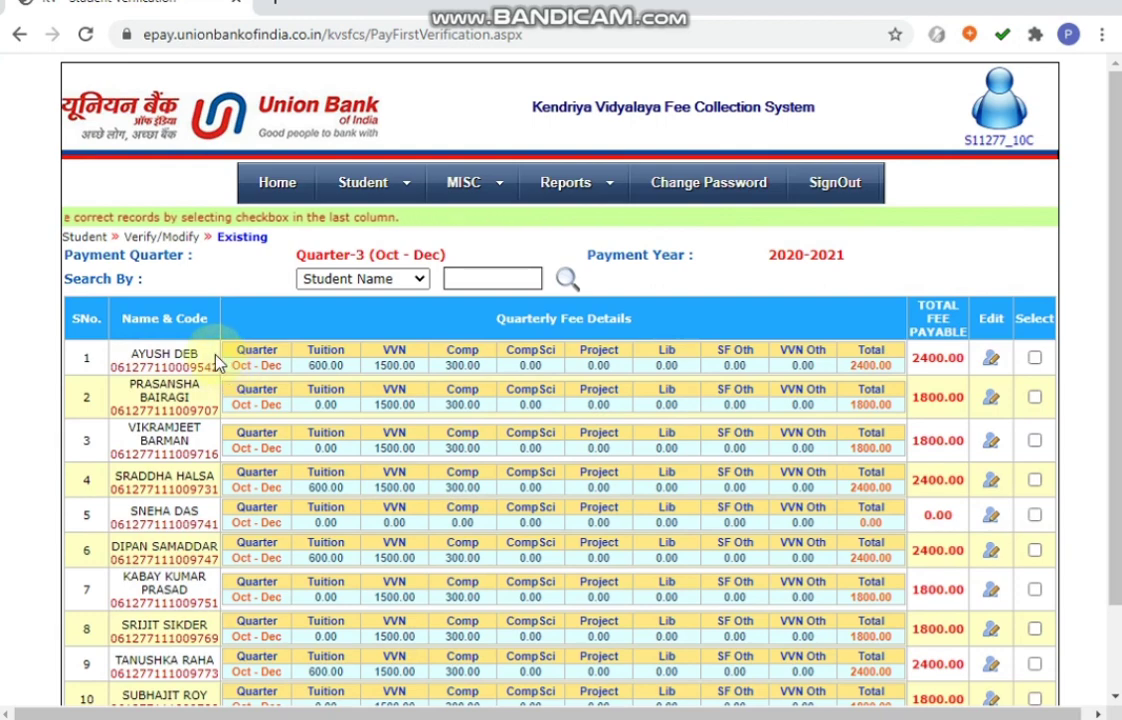
pyautogui.moveTo(186, 362)
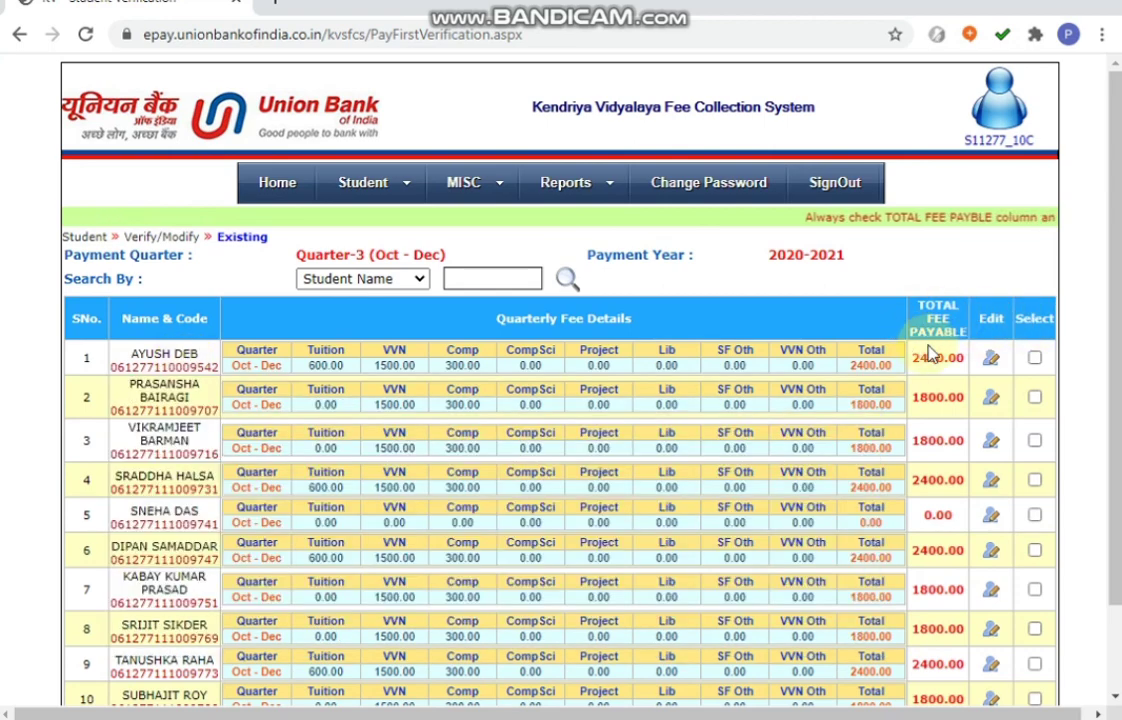
pyautogui.click(1034, 359)
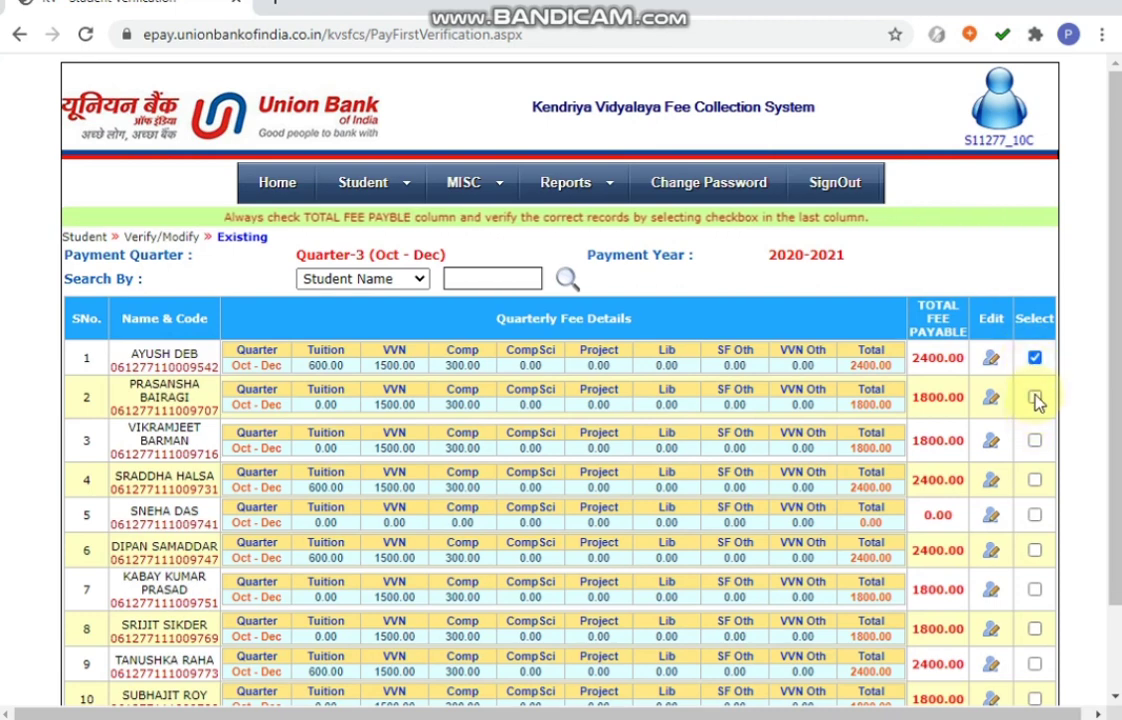
pyautogui.click(1035, 398)
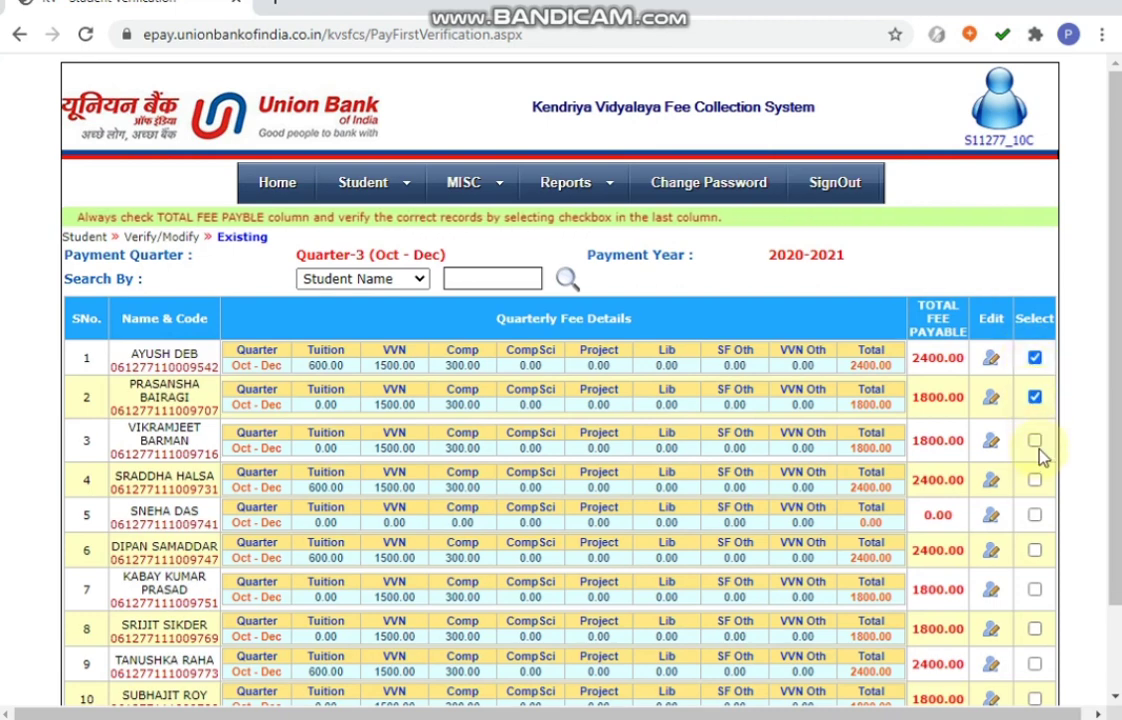
pyautogui.click(1035, 441)
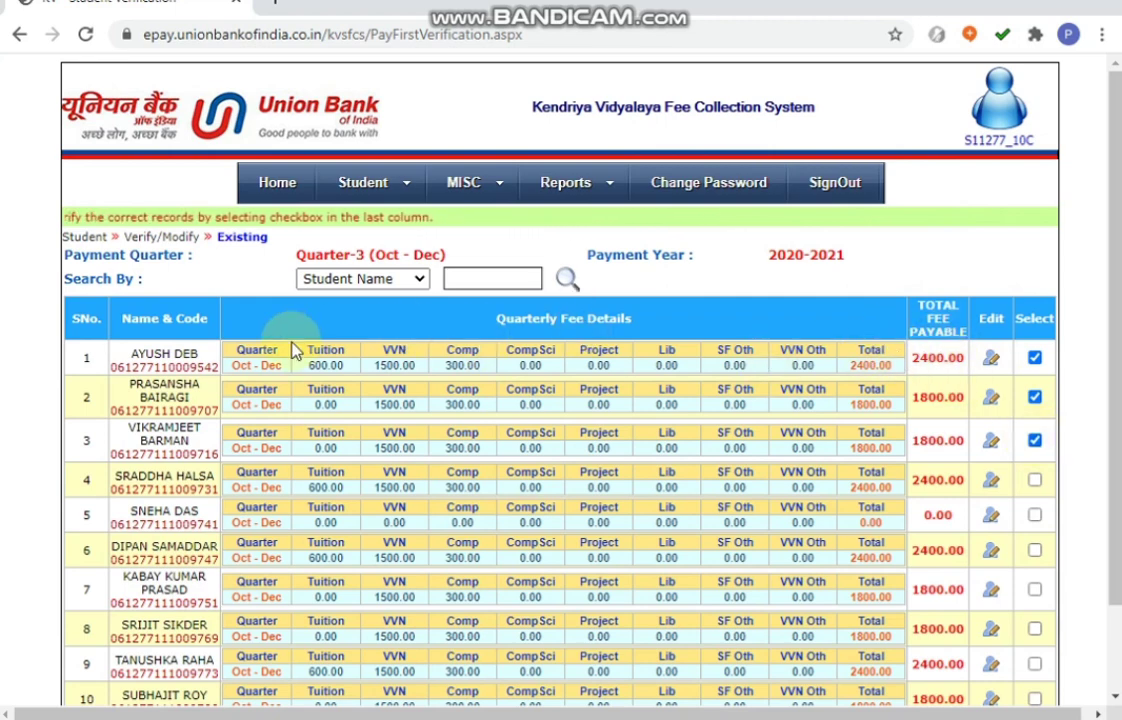
# - Verify the three selected student fee records and confirm the verification
pyautogui.click(266, 358)
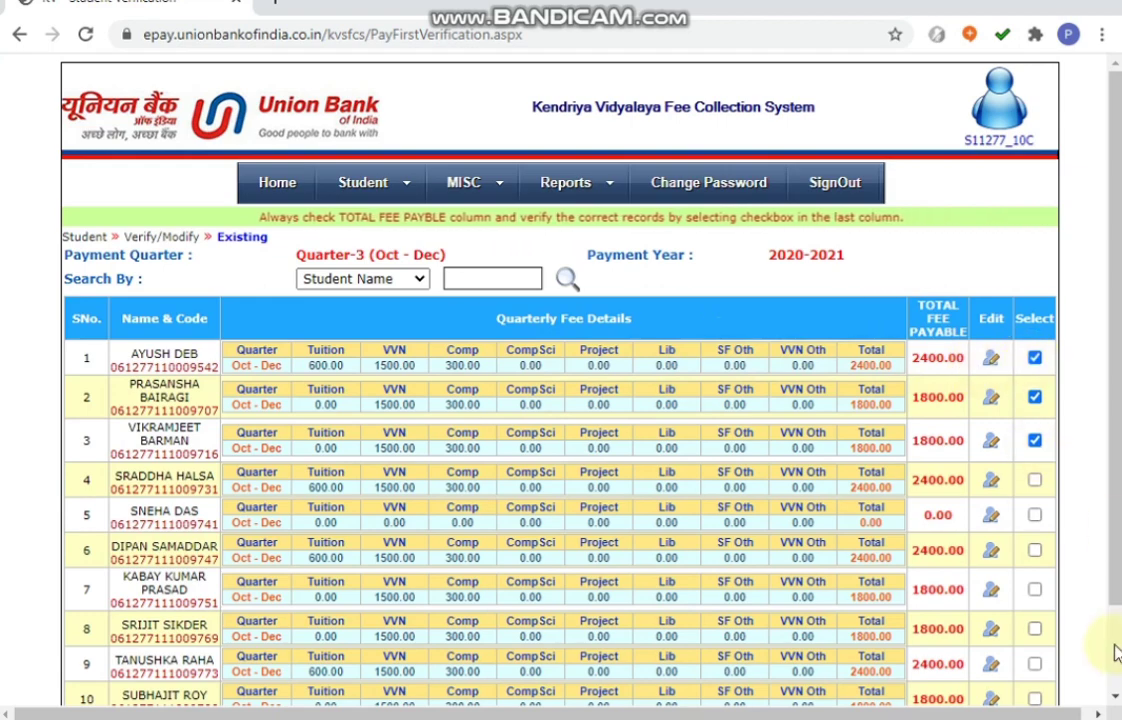
pyautogui.scroll(-1, 1117, 650)
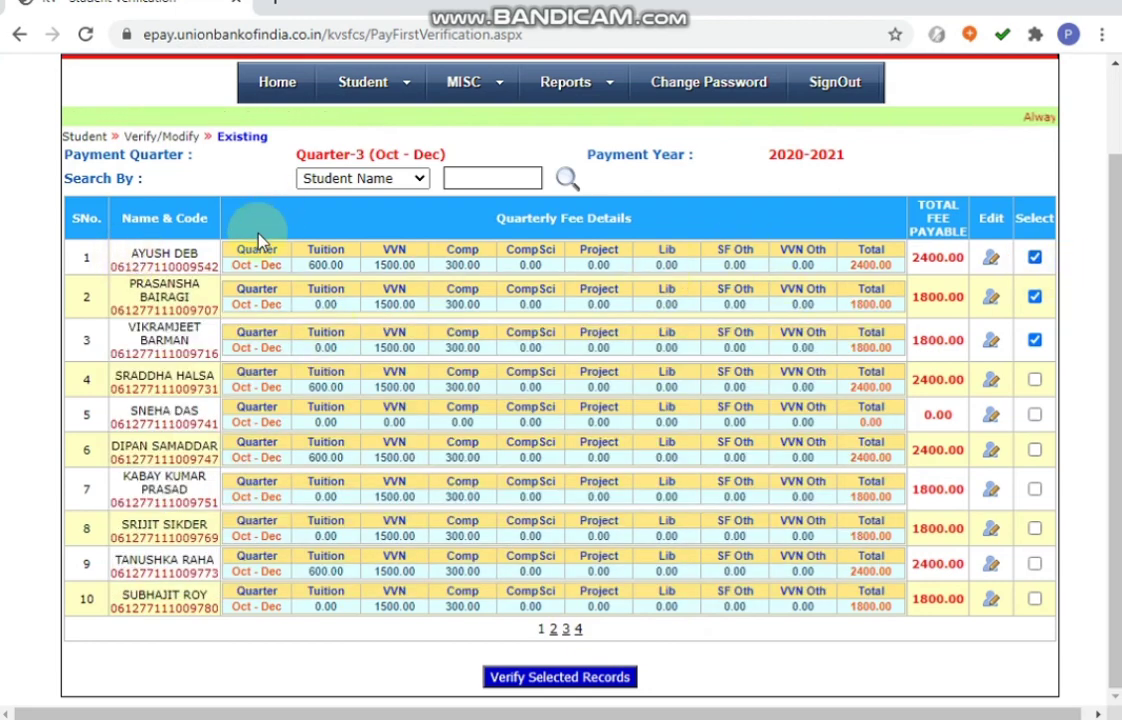
pyautogui.moveTo(148, 265)
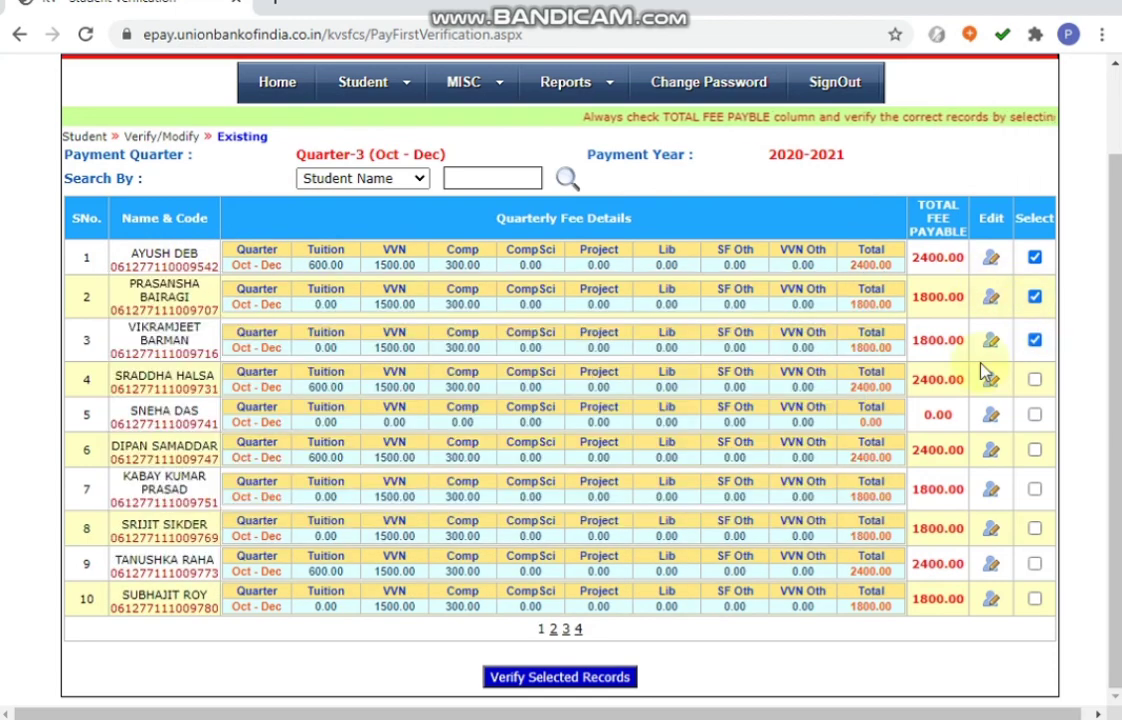
pyautogui.click(589, 679)
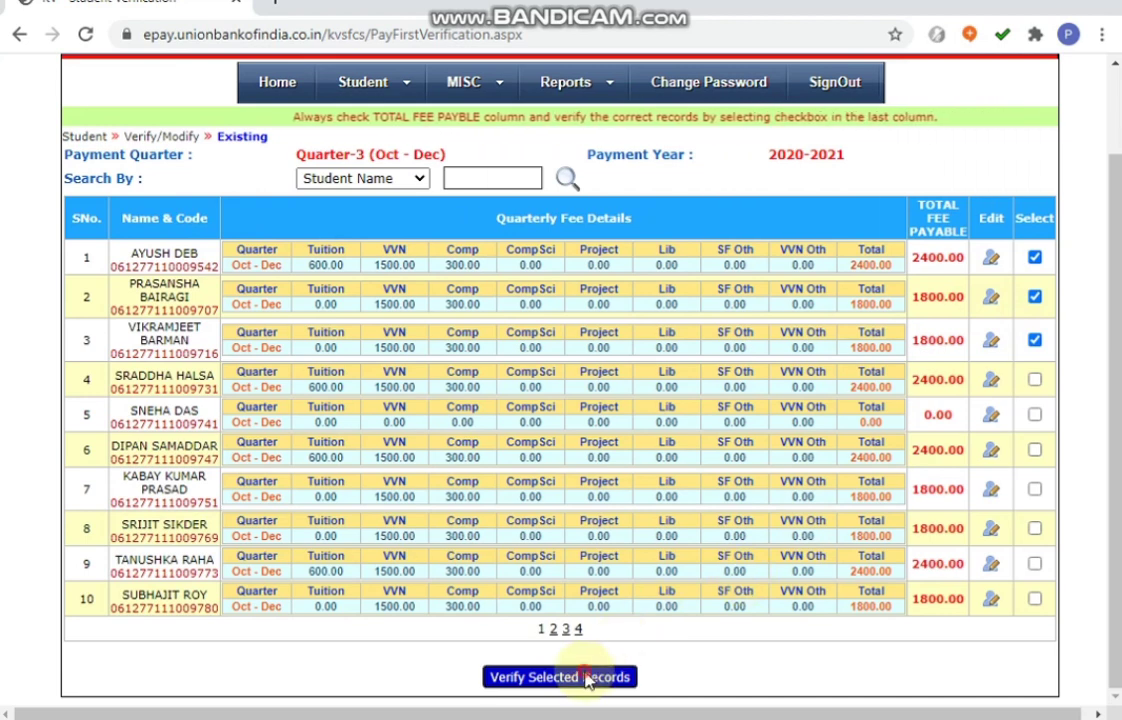
pyautogui.click(587, 678)
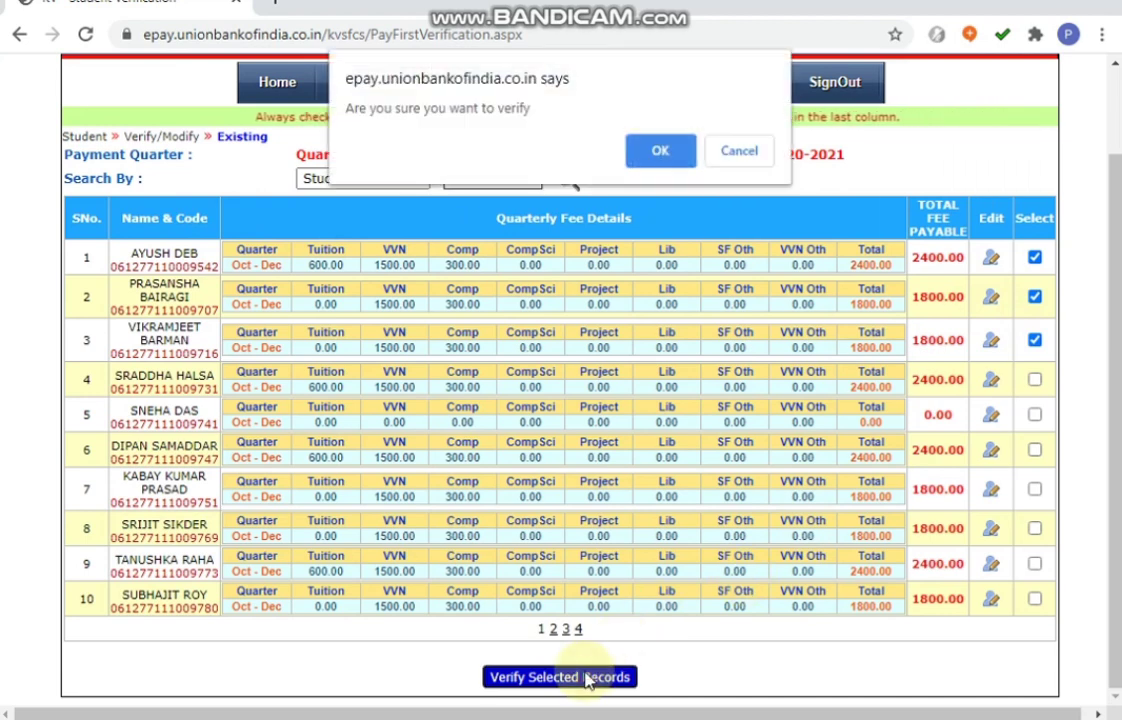
pyautogui.click(664, 149)
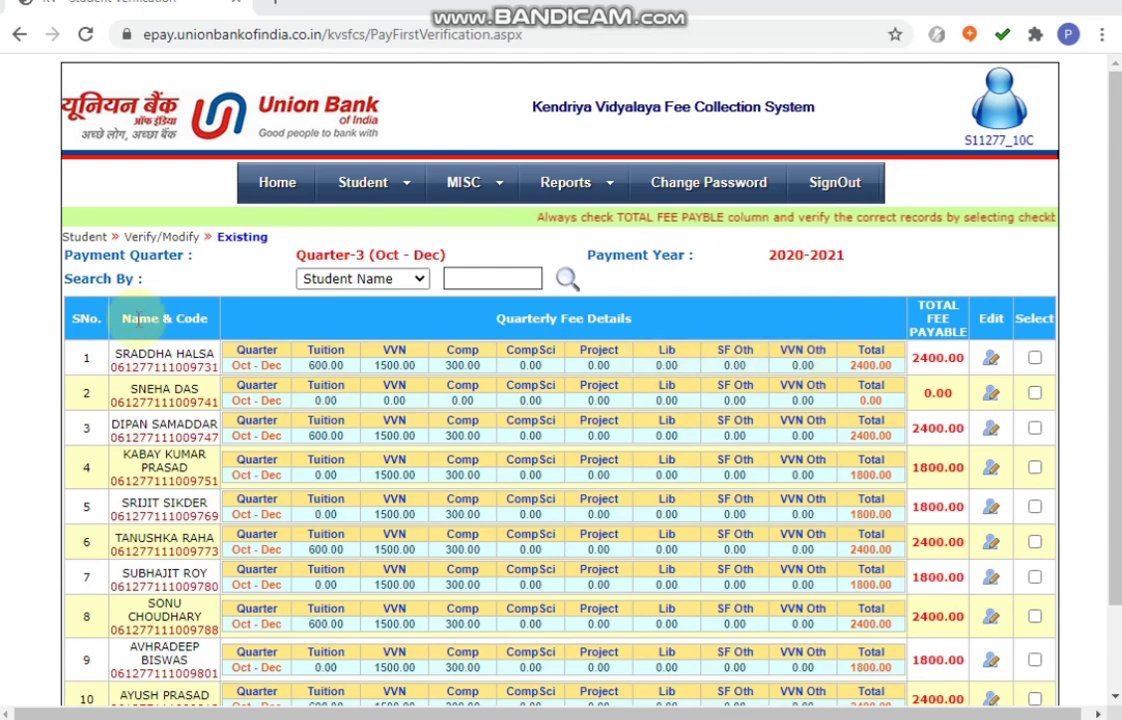
# - Select all ten students on the first page of the refreshed list and verify their fee records
pyautogui.moveTo(160, 358)
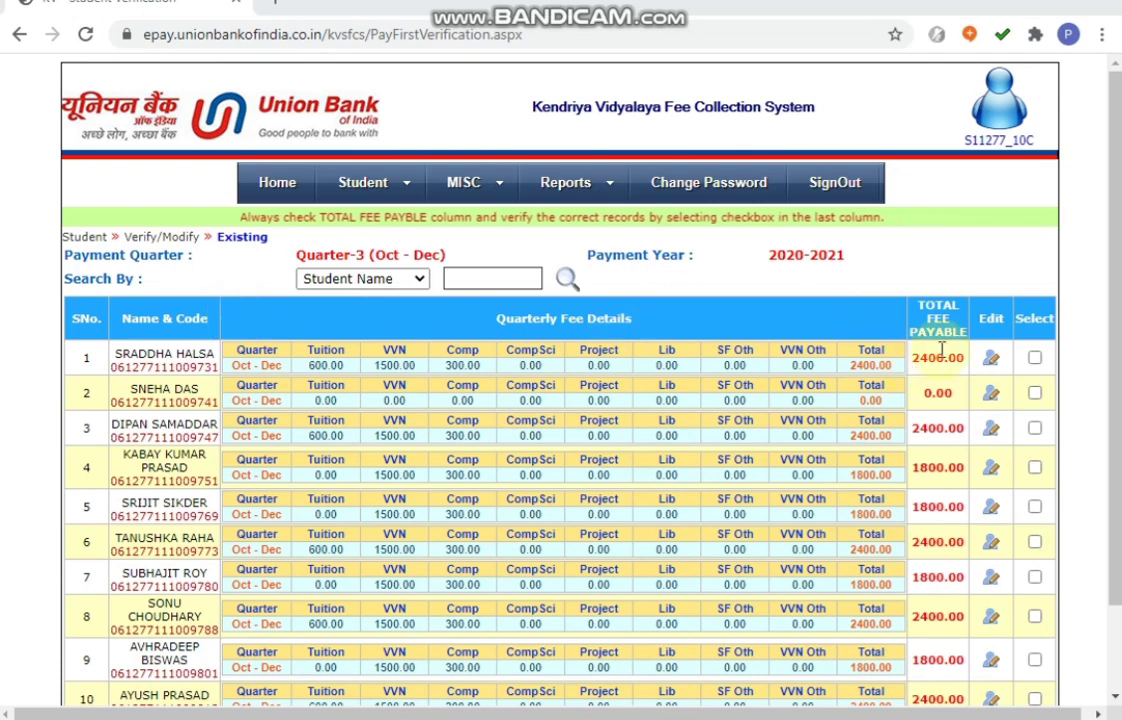
pyautogui.click(1034, 360)
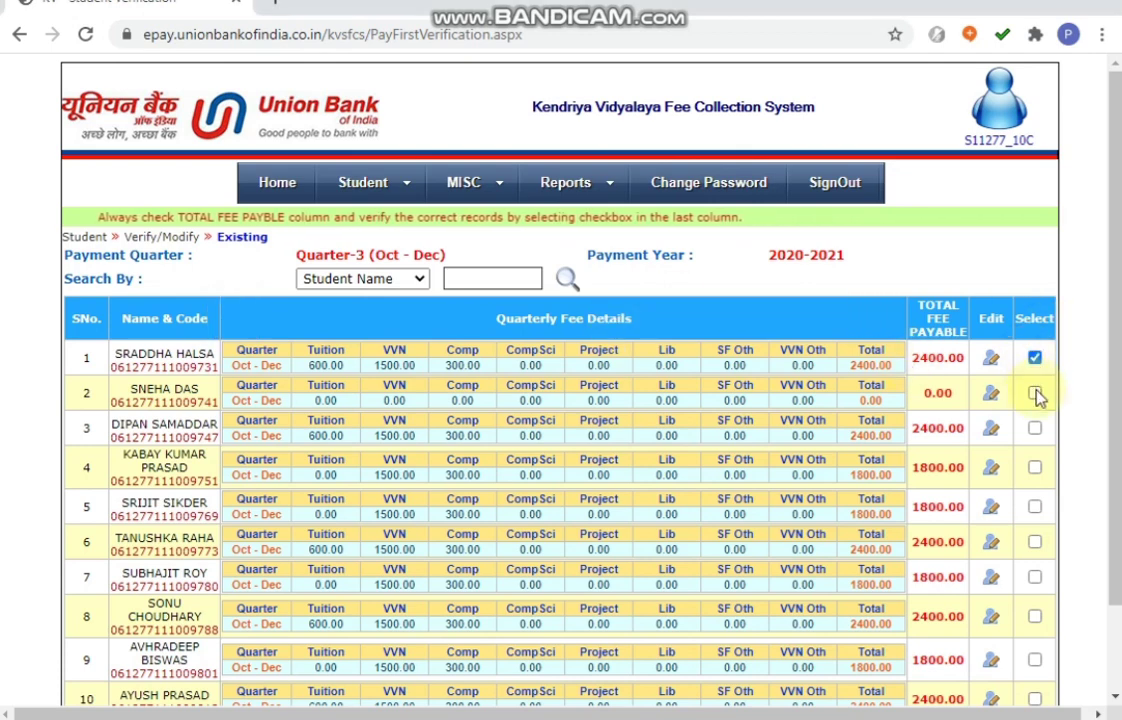
pyautogui.click(1035, 393)
pyautogui.click(1035, 428)
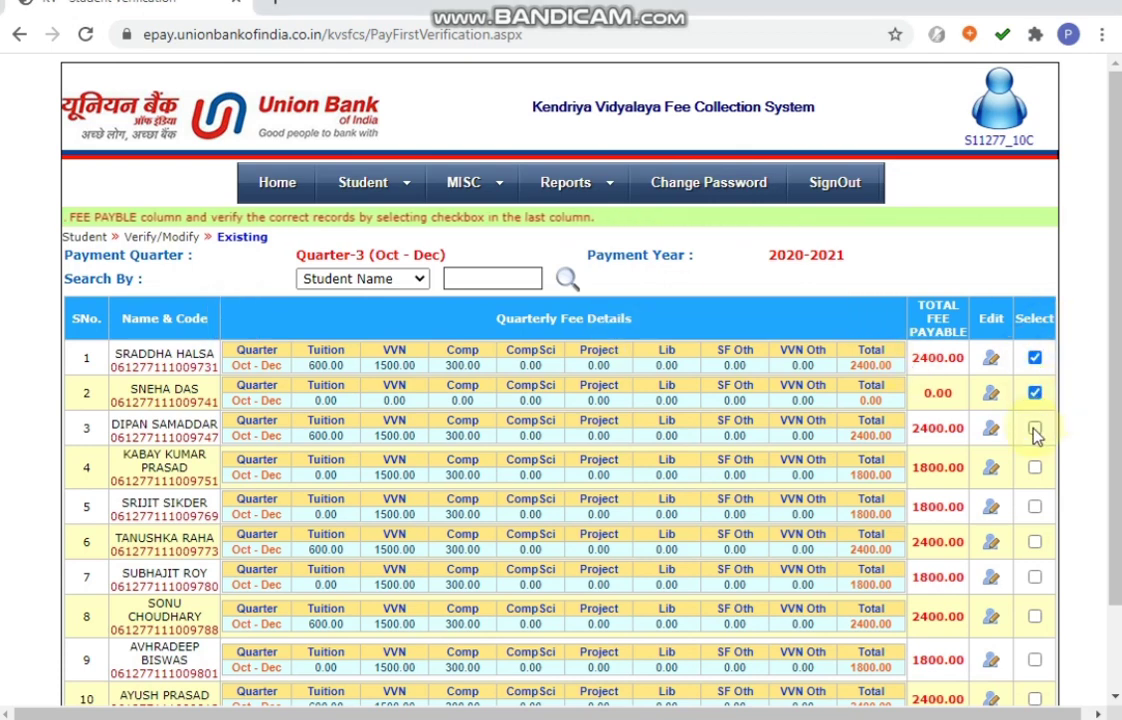
pyautogui.click(1116, 698)
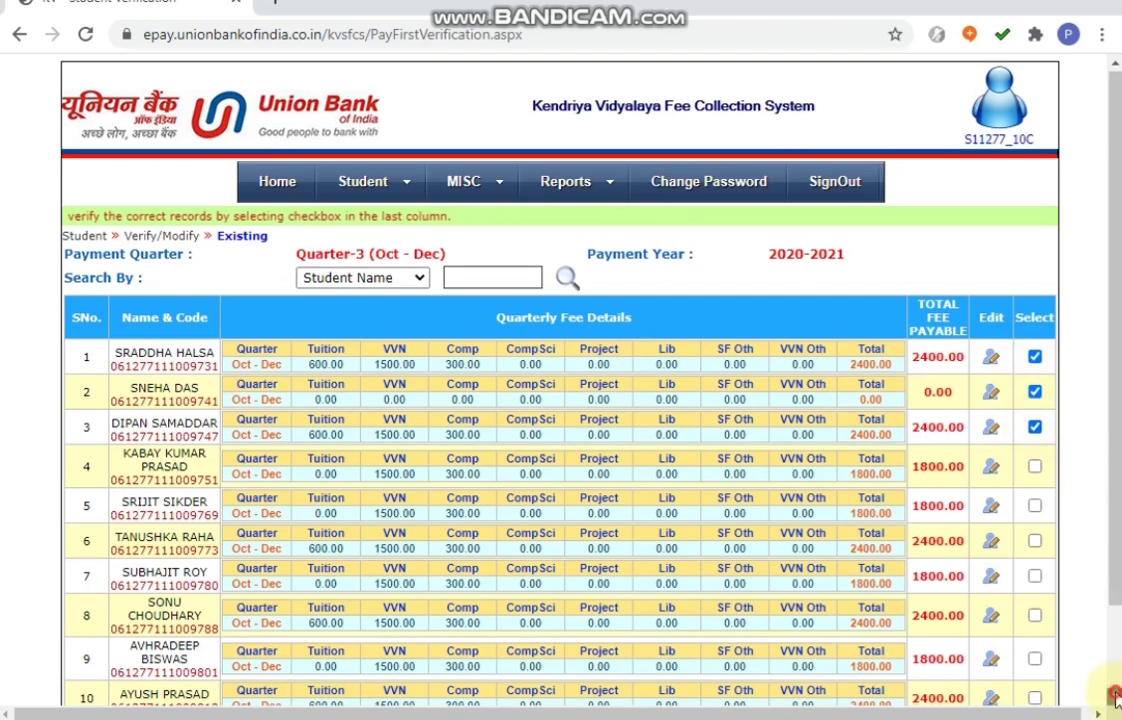
pyautogui.click(1116, 698)
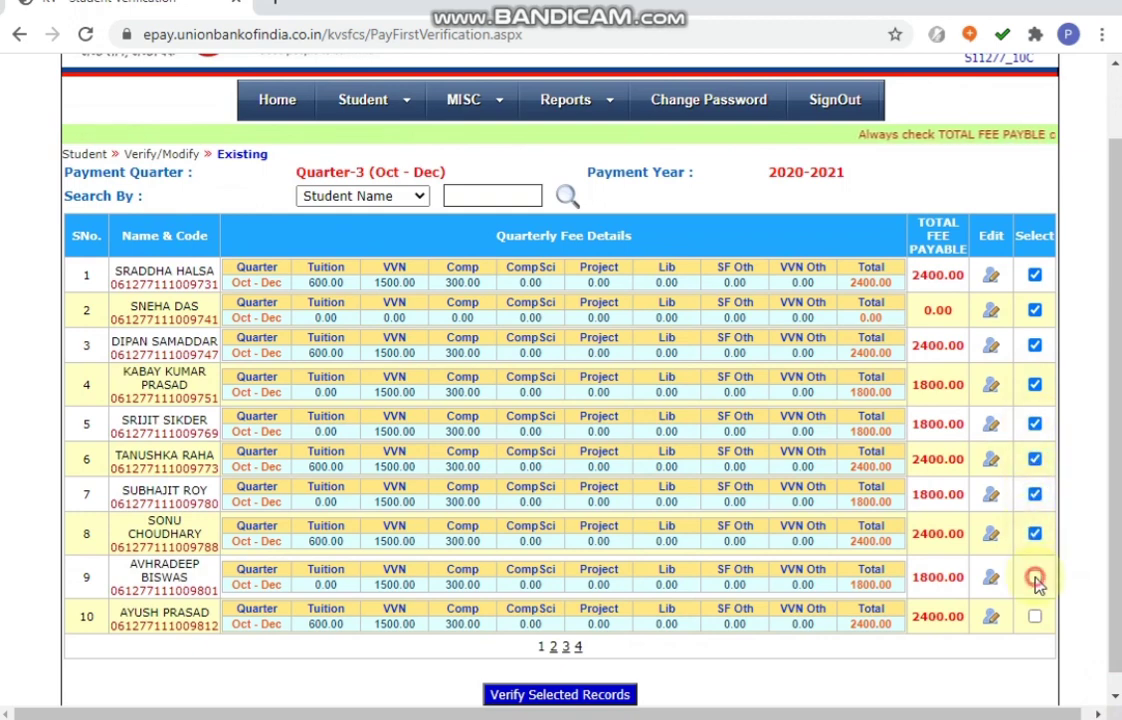
pyautogui.click(1034, 618)
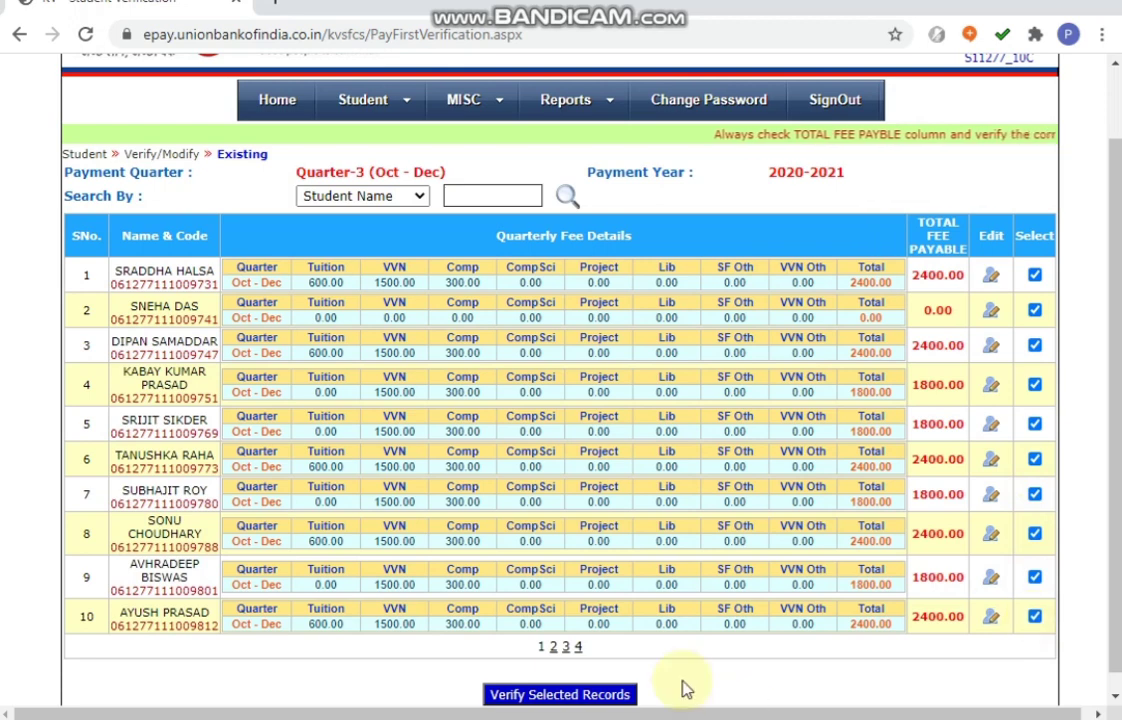
pyautogui.click(609, 700)
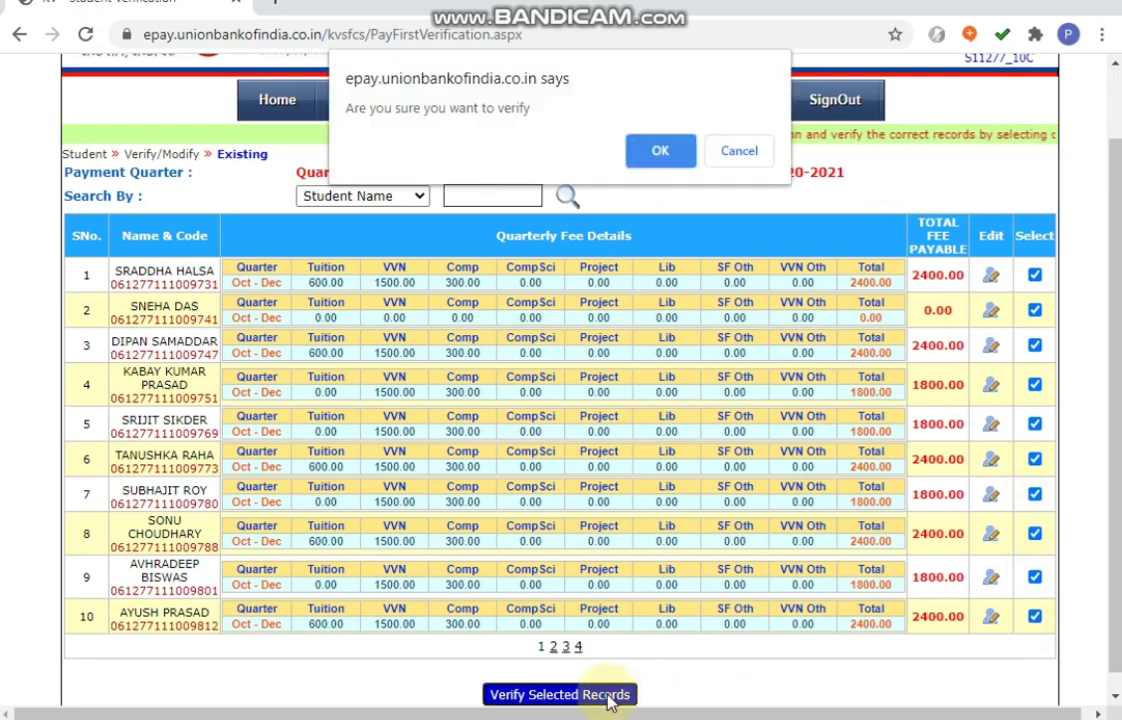
pyautogui.click(663, 150)
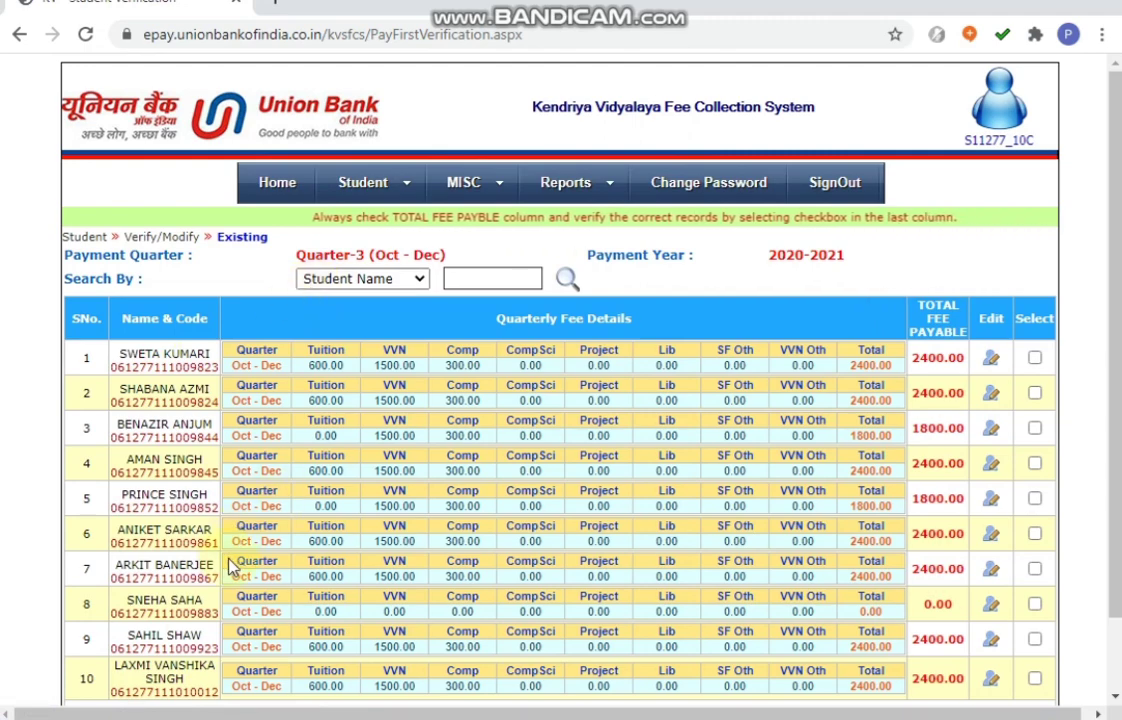
# - Open the first listed student's record for editing and correct the student's name by inserting an H after its first letter
pyautogui.moveTo(130, 575)
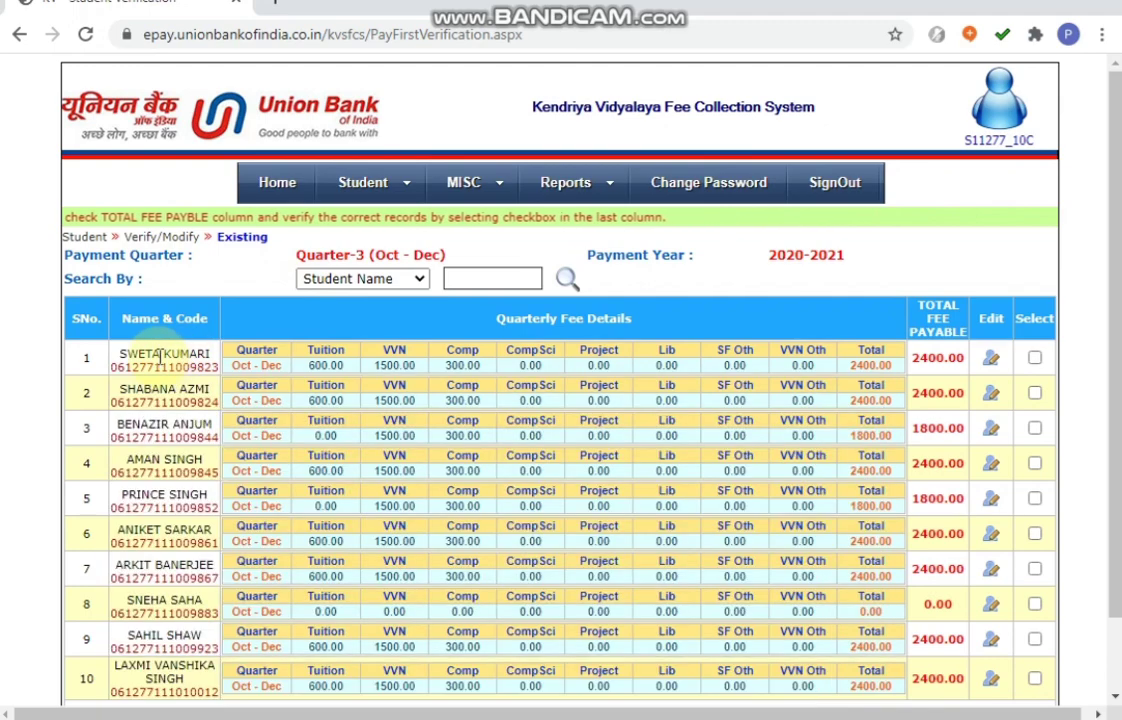
pyautogui.moveTo(155, 367)
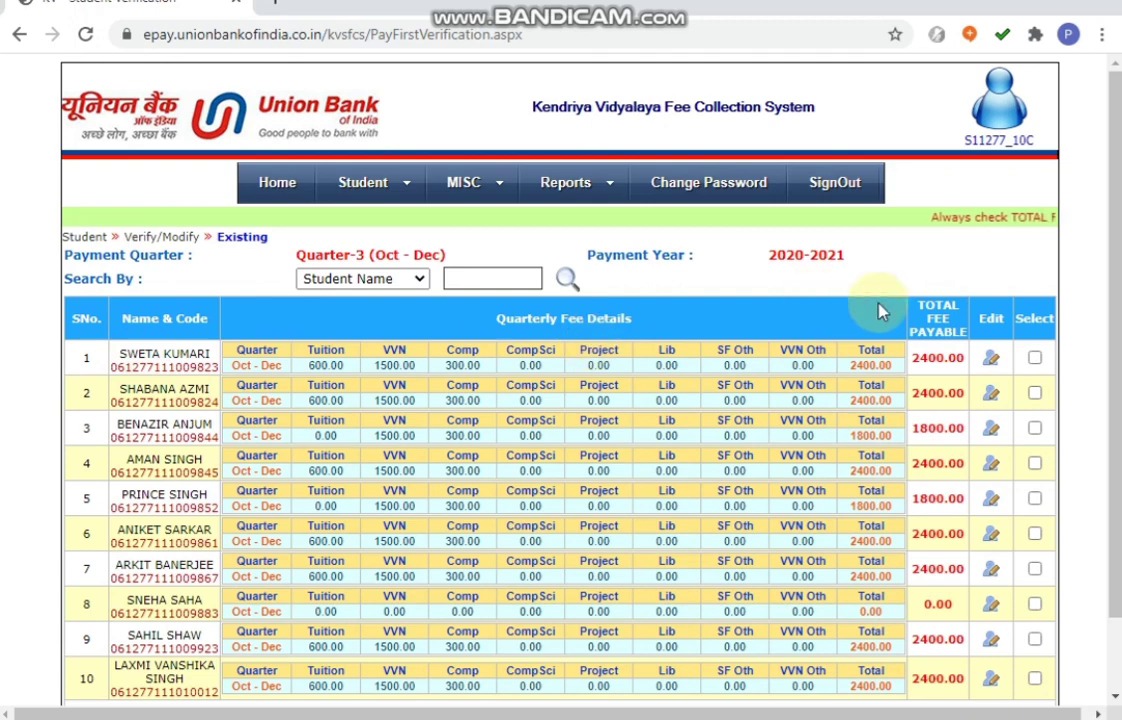
pyautogui.click(989, 360)
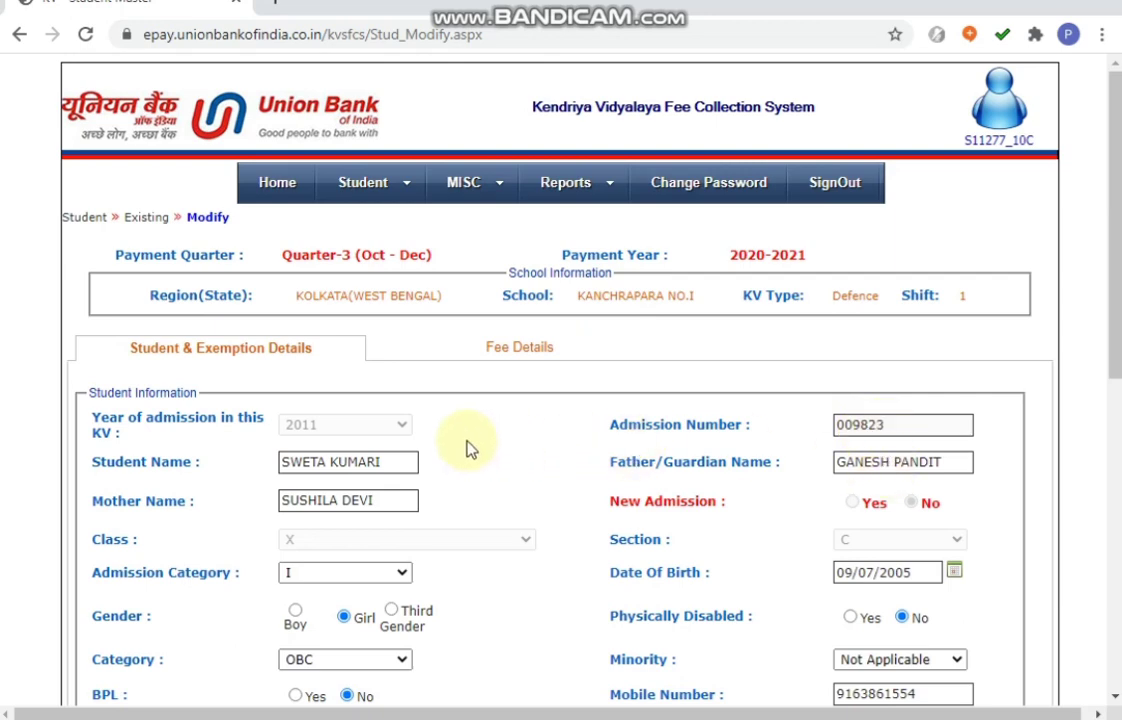
pyautogui.click(397, 462)
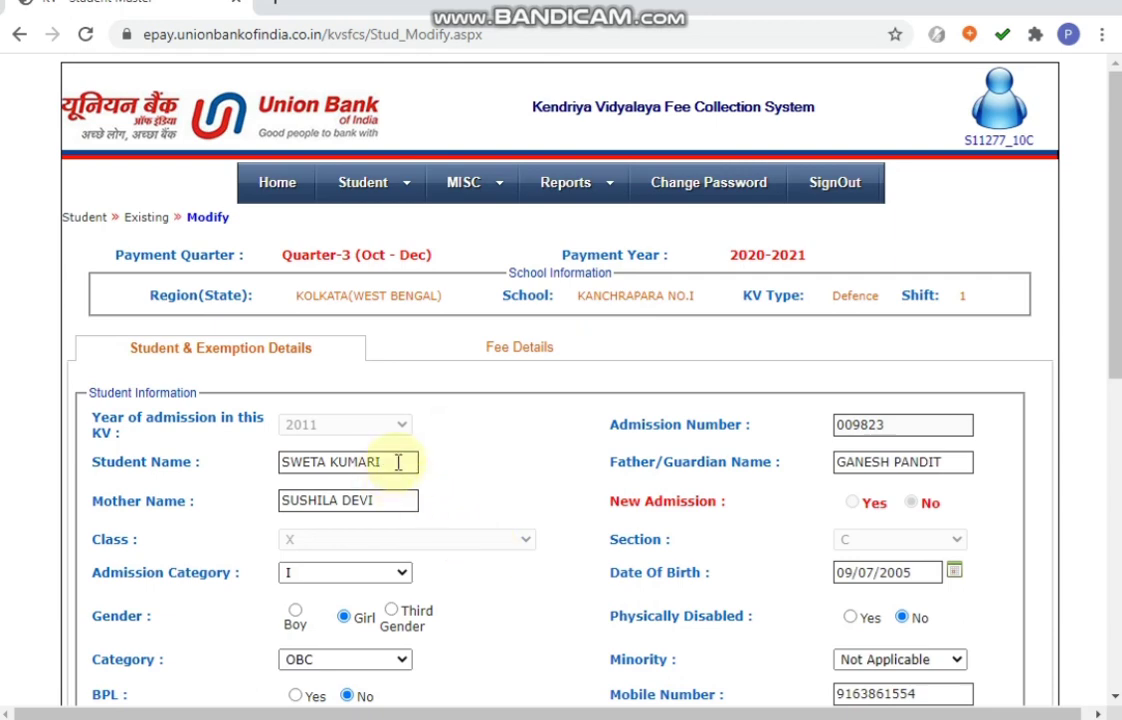
pyautogui.click(291, 461)
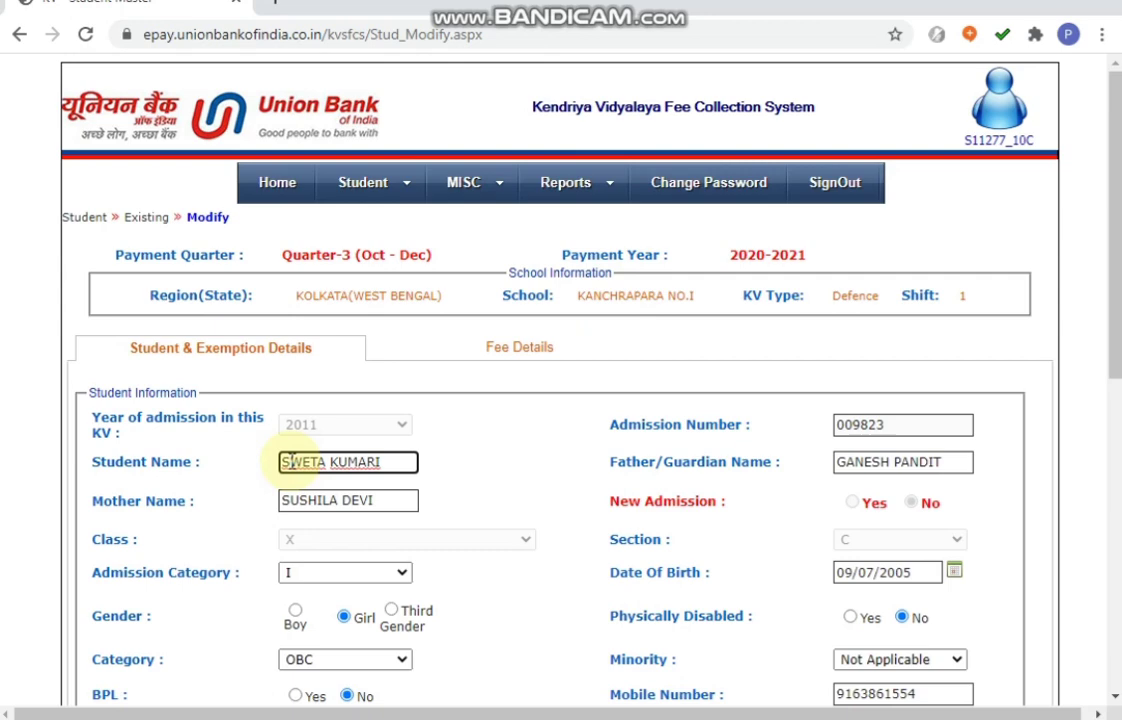
pyautogui.write('H')
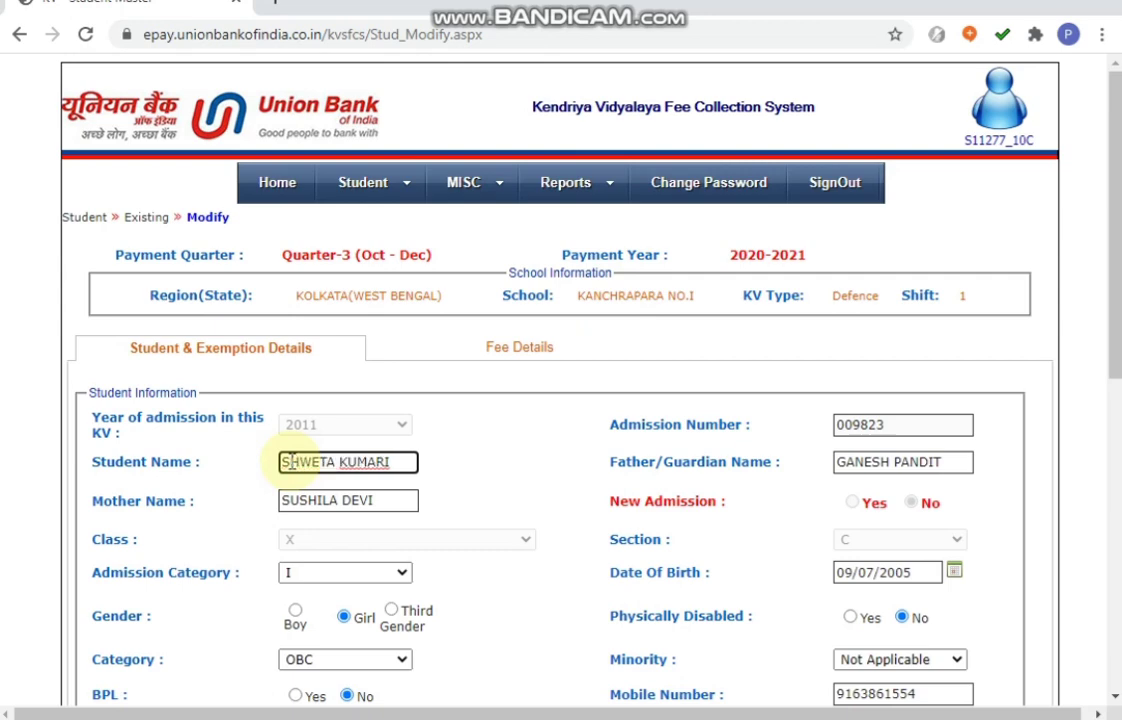
pyautogui.click(503, 466)
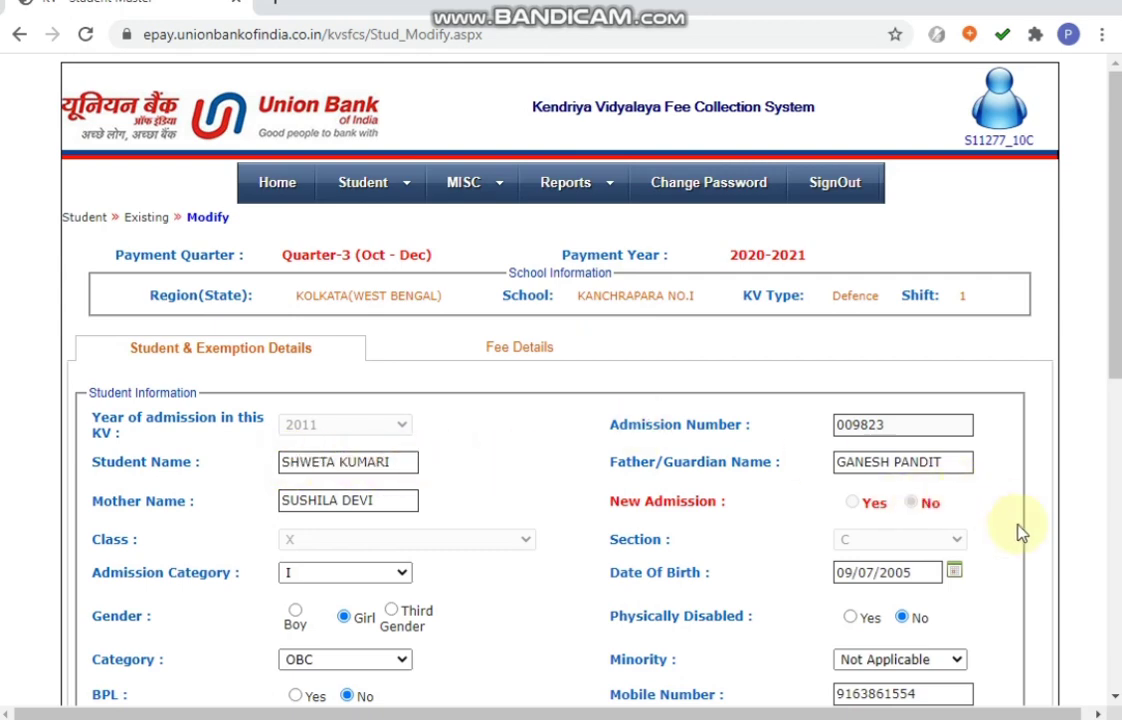
# - Examine the Admission Category and Category options and the Select for Payment quarters in the student's information
pyautogui.click(350, 580)
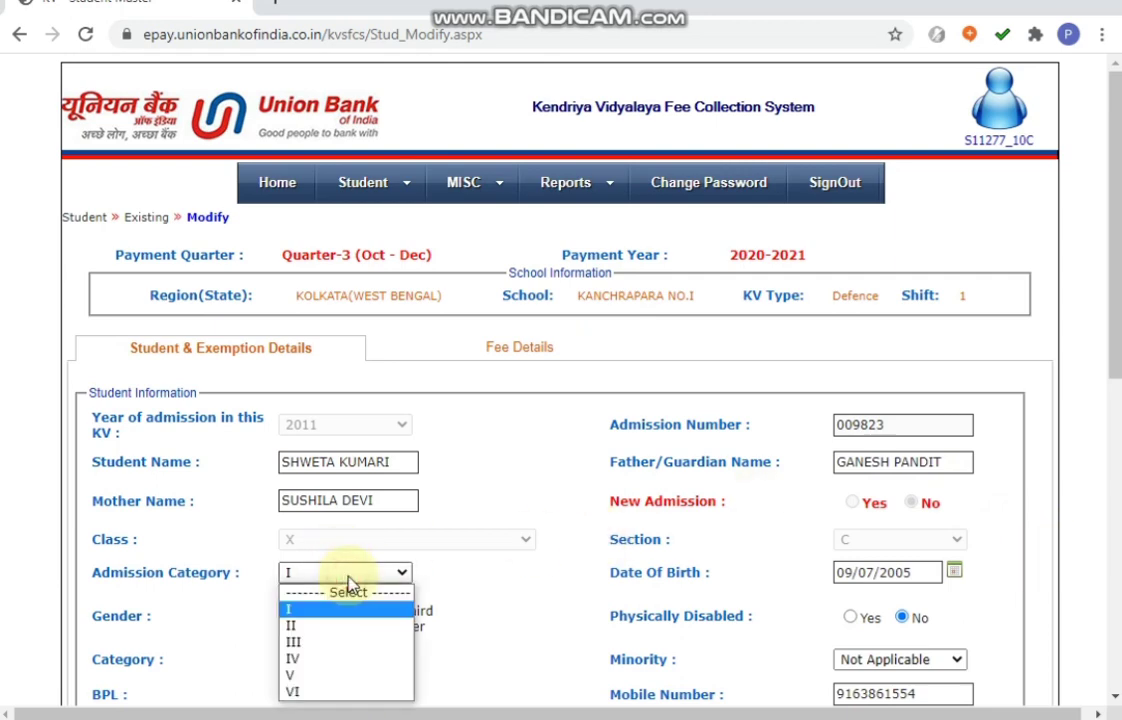
pyautogui.click(350, 574)
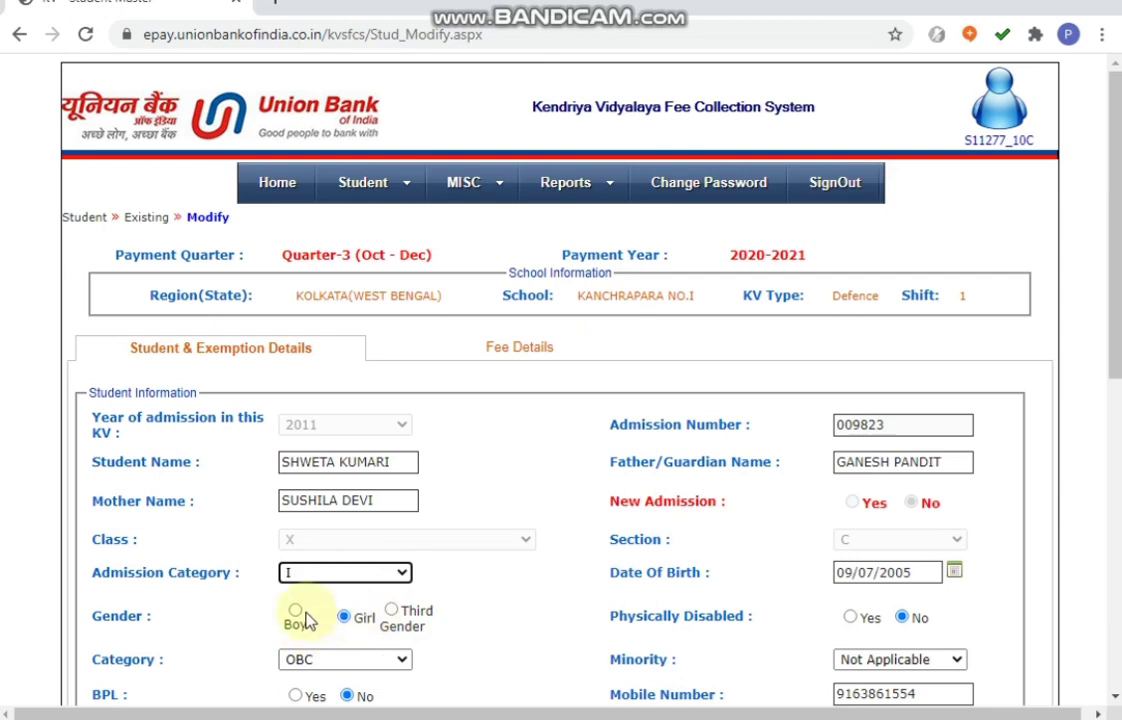
pyautogui.click(368, 667)
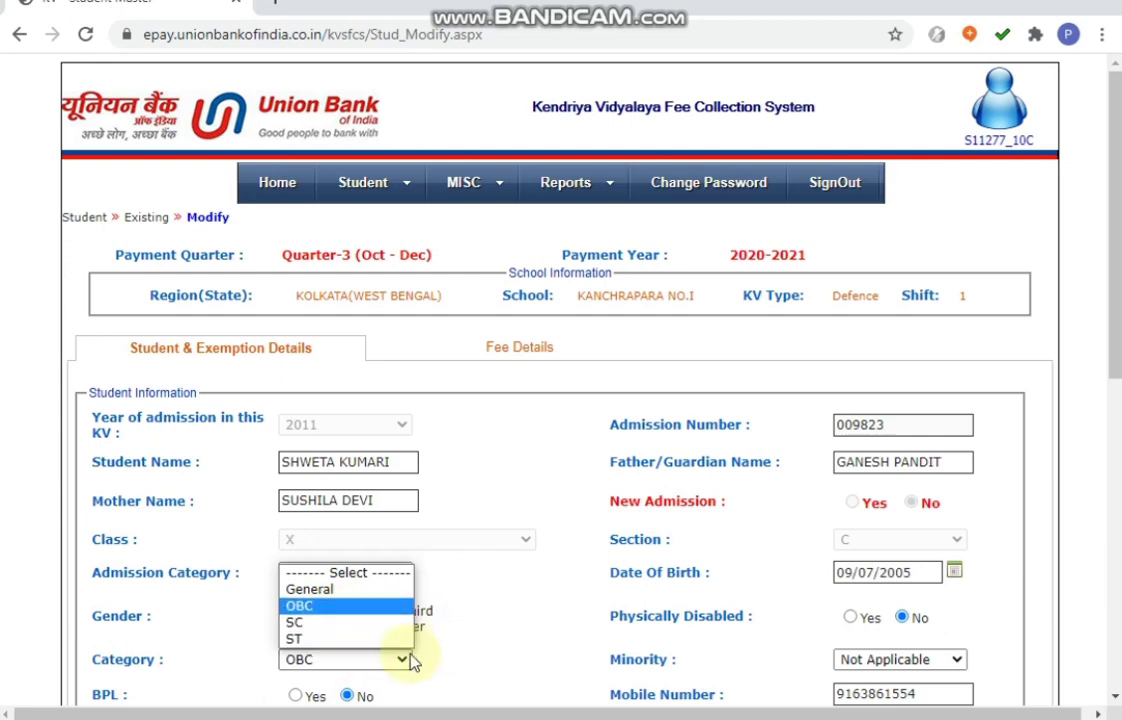
pyautogui.click(465, 646)
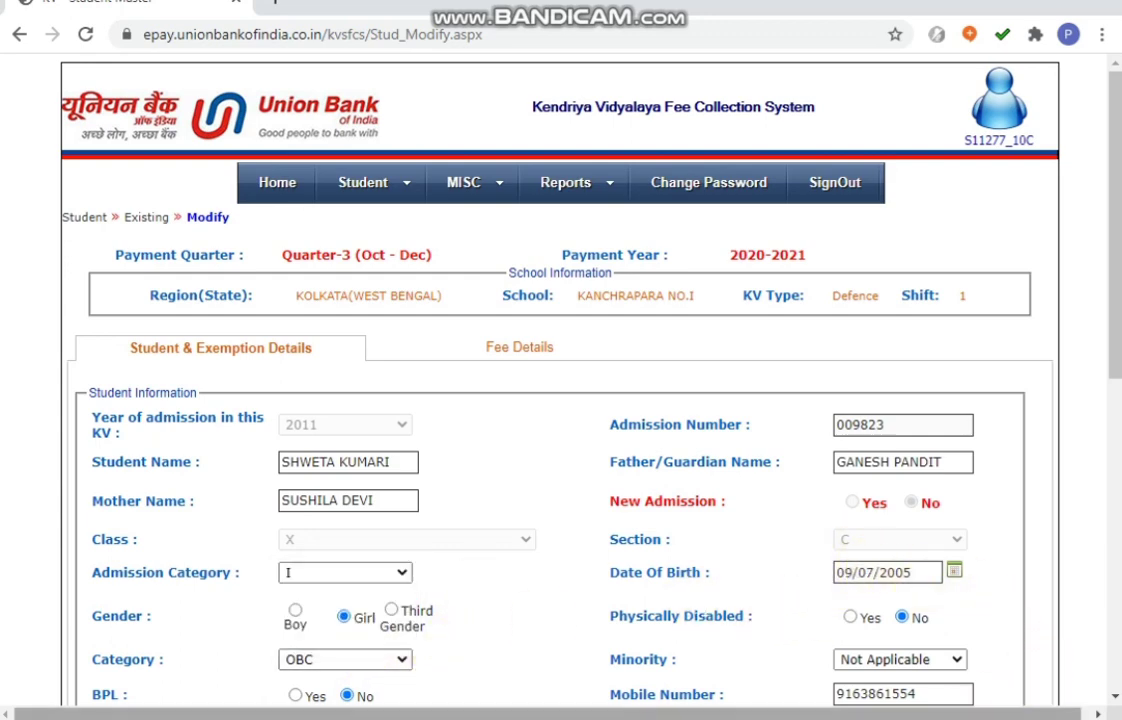
pyautogui.click(1114, 698)
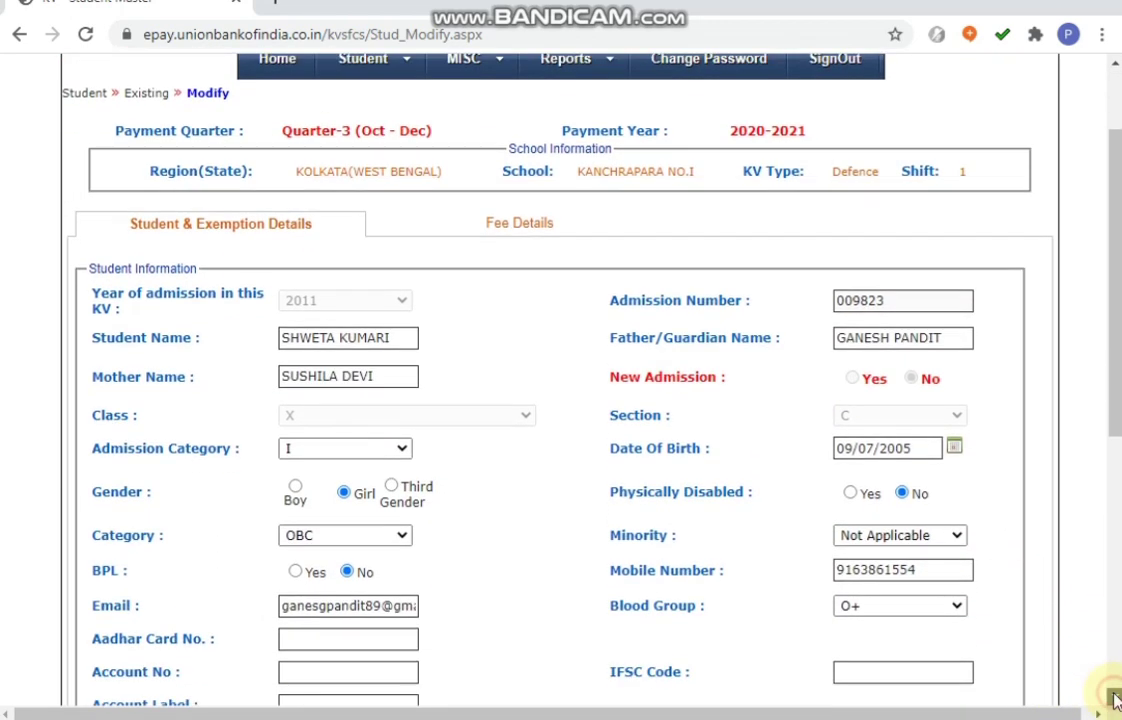
pyautogui.click(1114, 698)
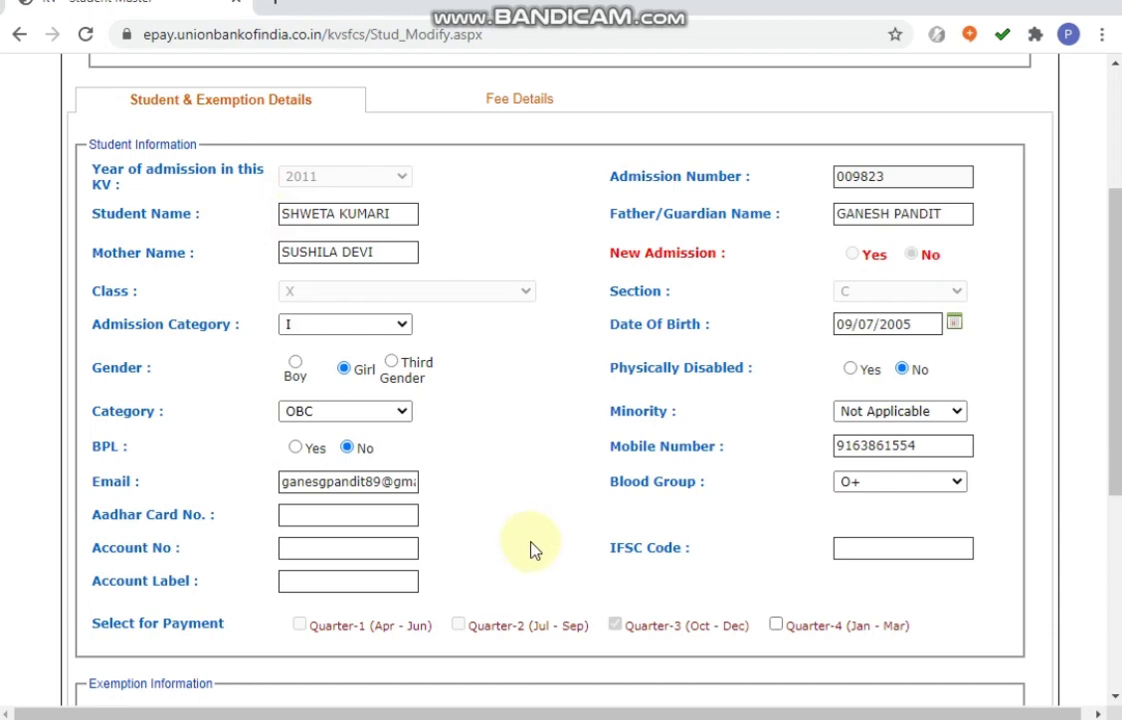
pyautogui.click(300, 626)
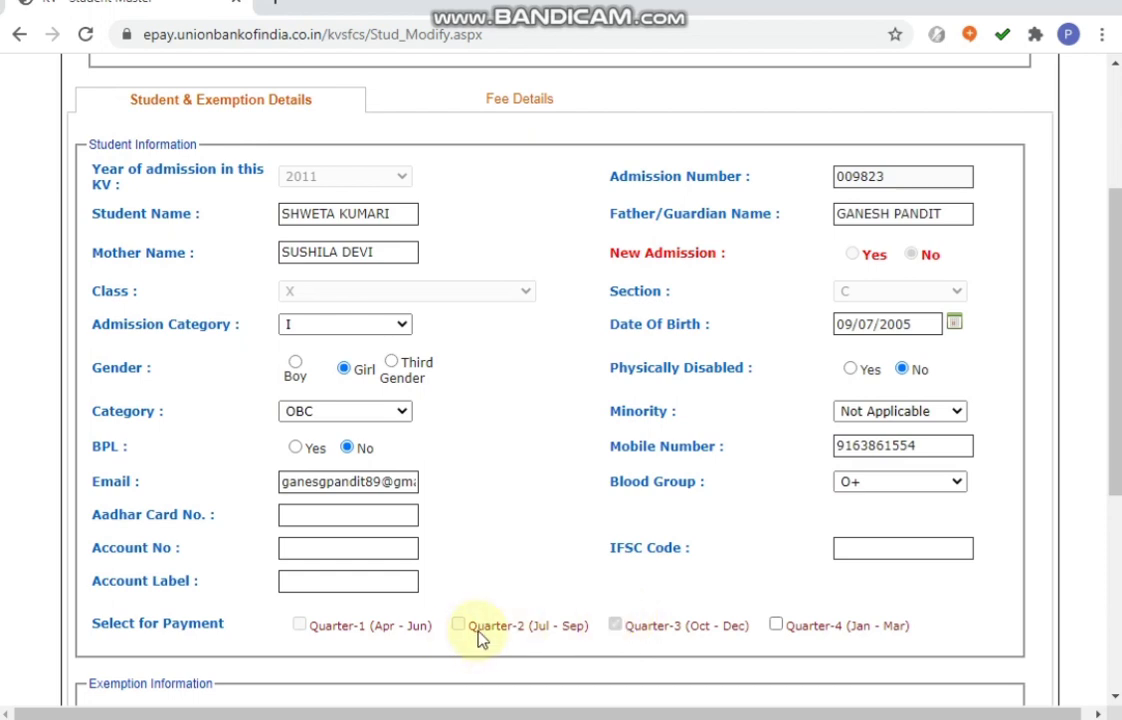
pyautogui.click(614, 625)
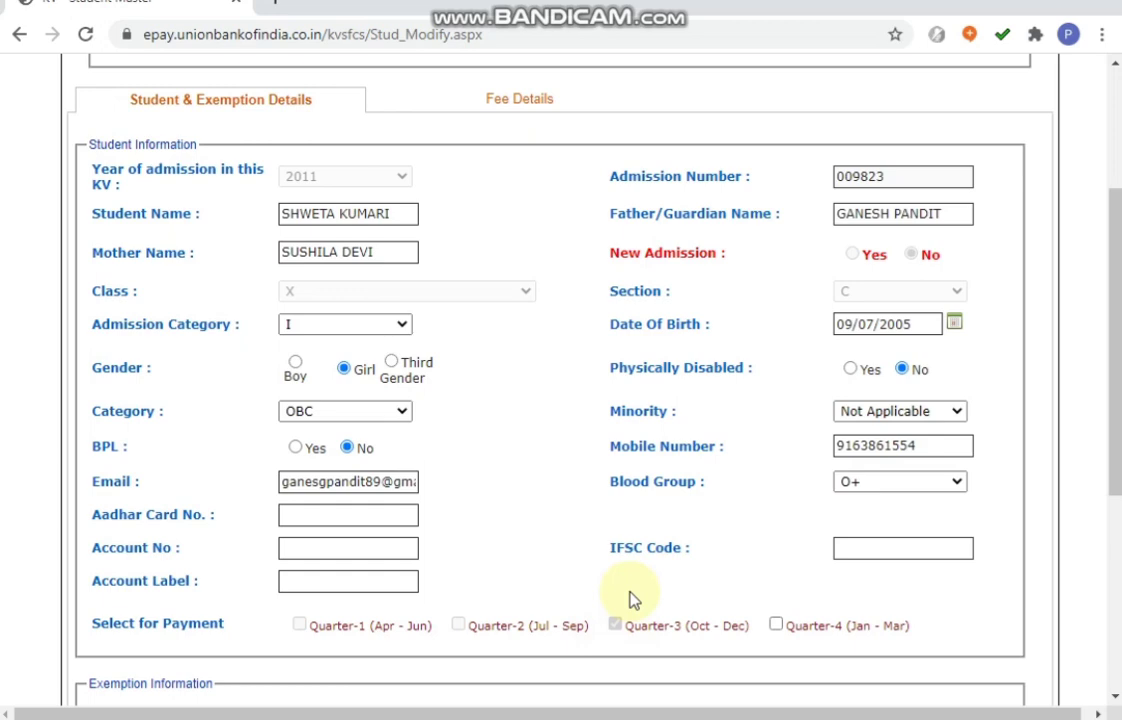
# - Set Single Girl Child to Yes in the student's exemption information
pyautogui.click(1116, 698)
pyautogui.click(1116, 698)
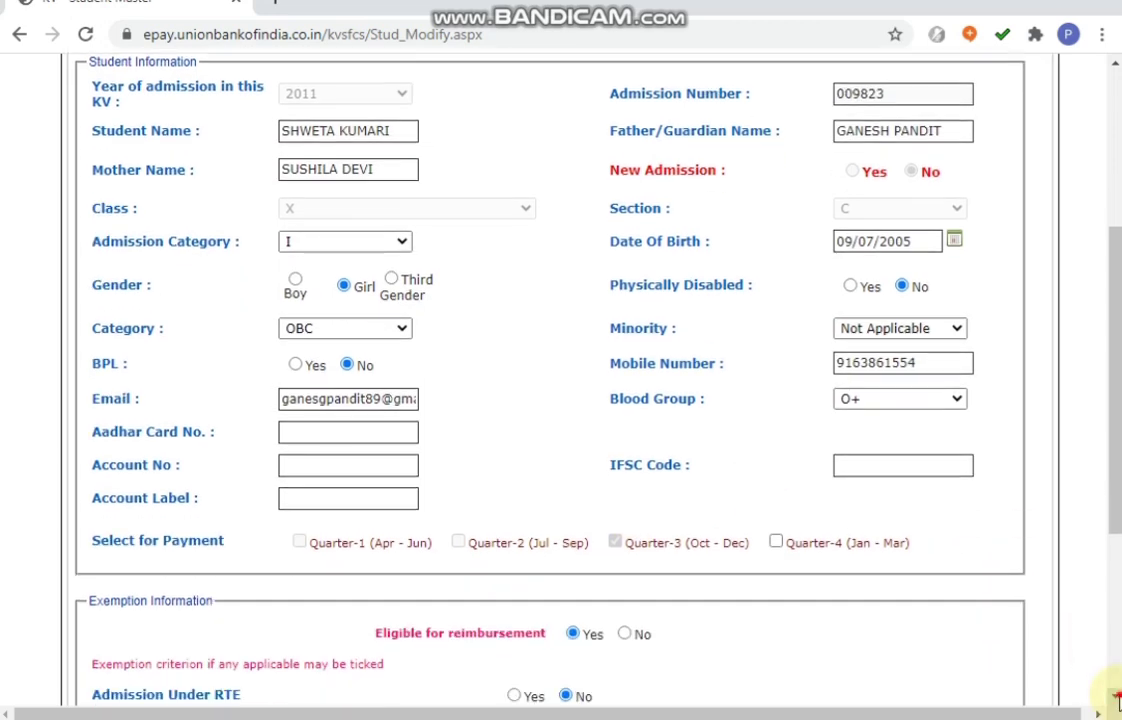
pyautogui.click(1116, 698)
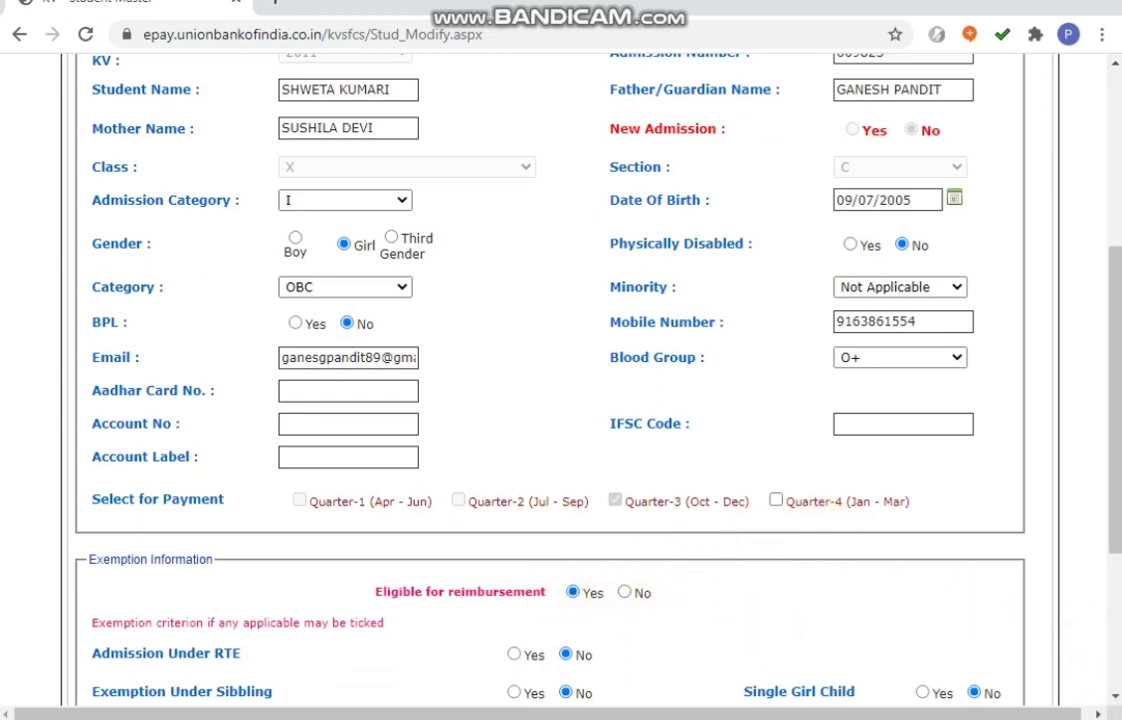
pyautogui.click(1115, 702)
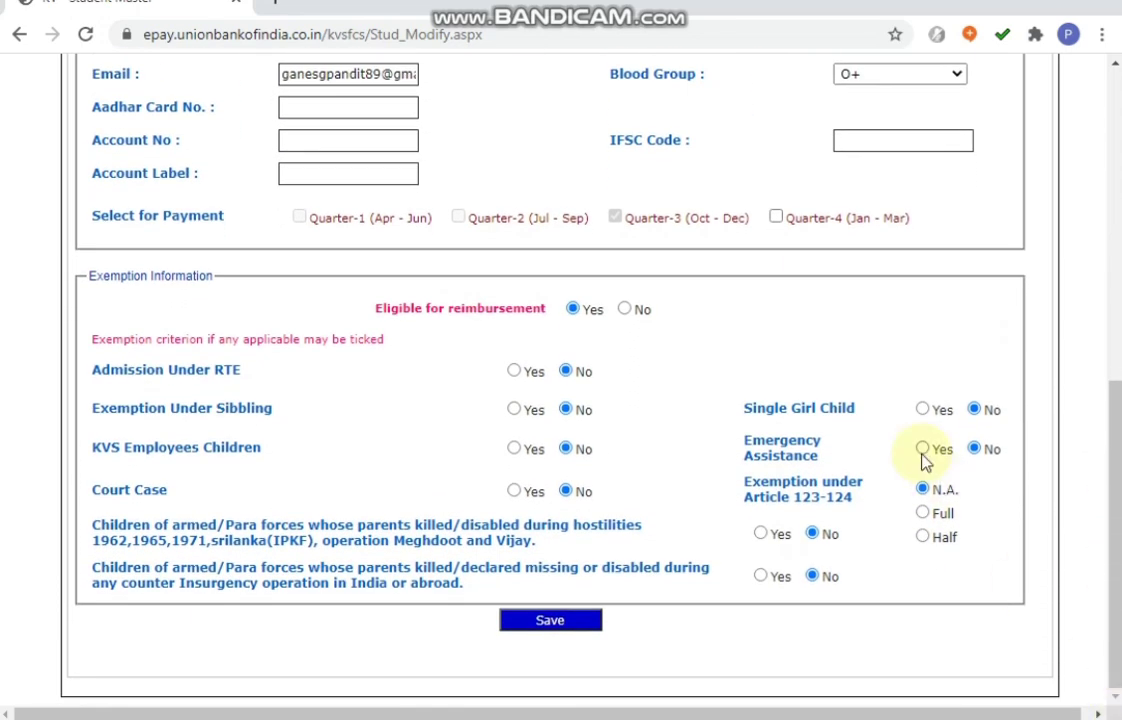
pyautogui.click(921, 410)
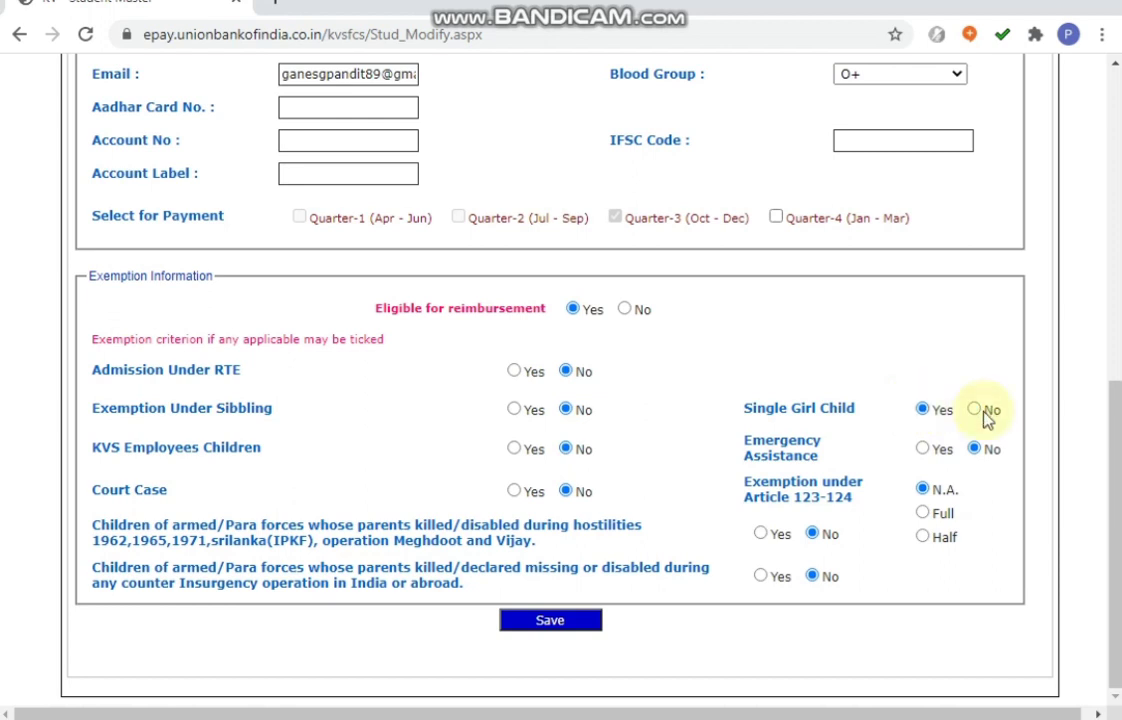
pyautogui.click(978, 411)
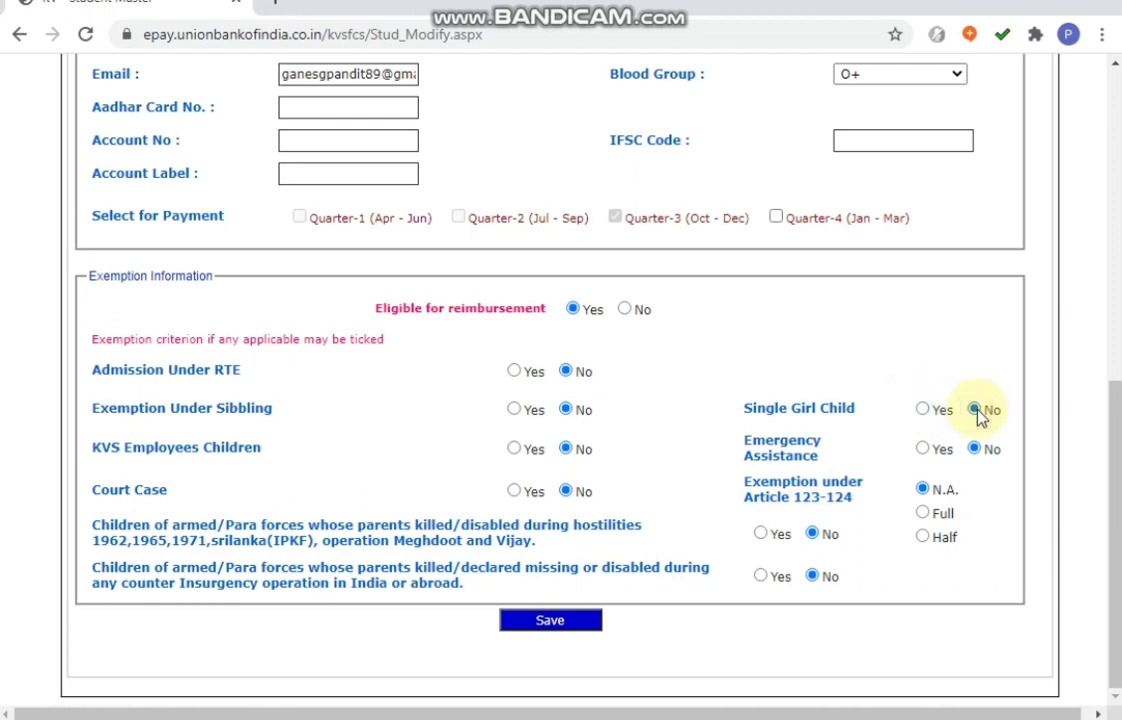
pyautogui.click(923, 410)
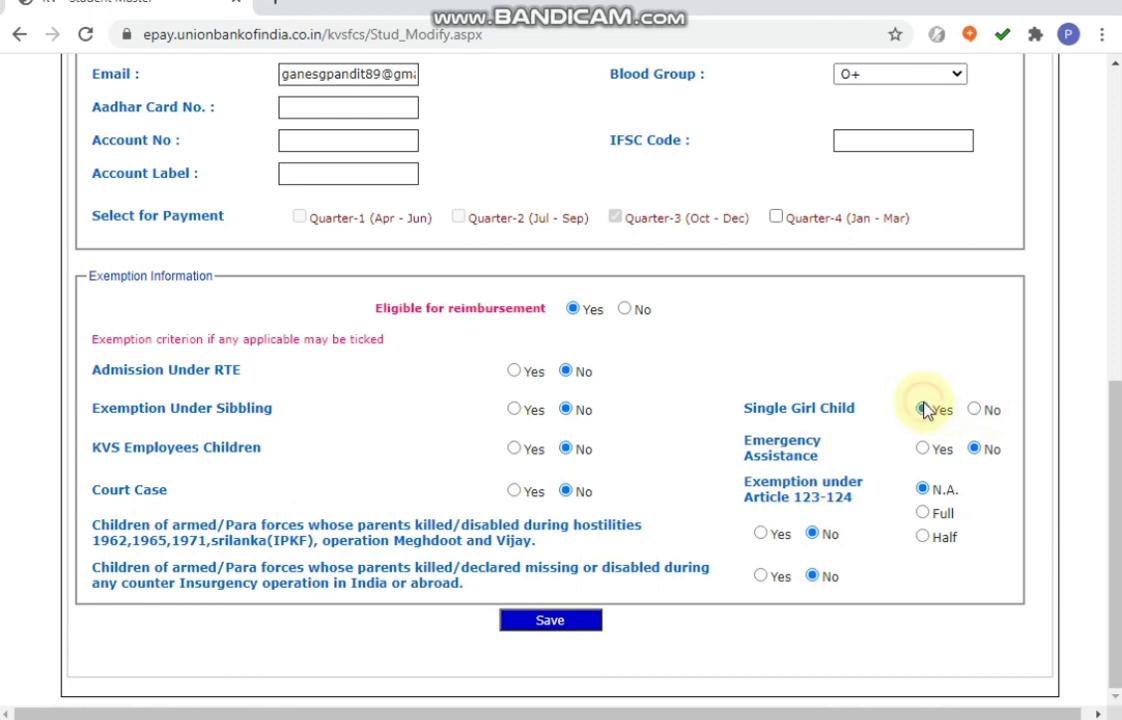
# - Set Single Girl Child to No and save the student's information and exemption details
pyautogui.click(976, 411)
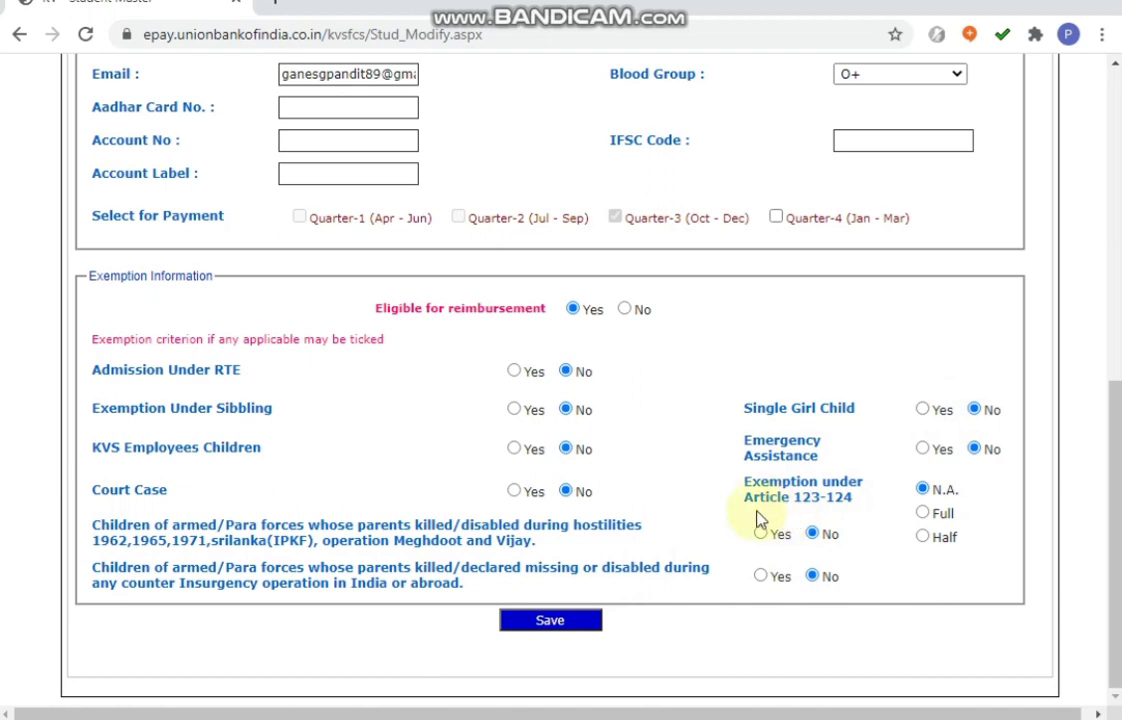
pyautogui.click(535, 630)
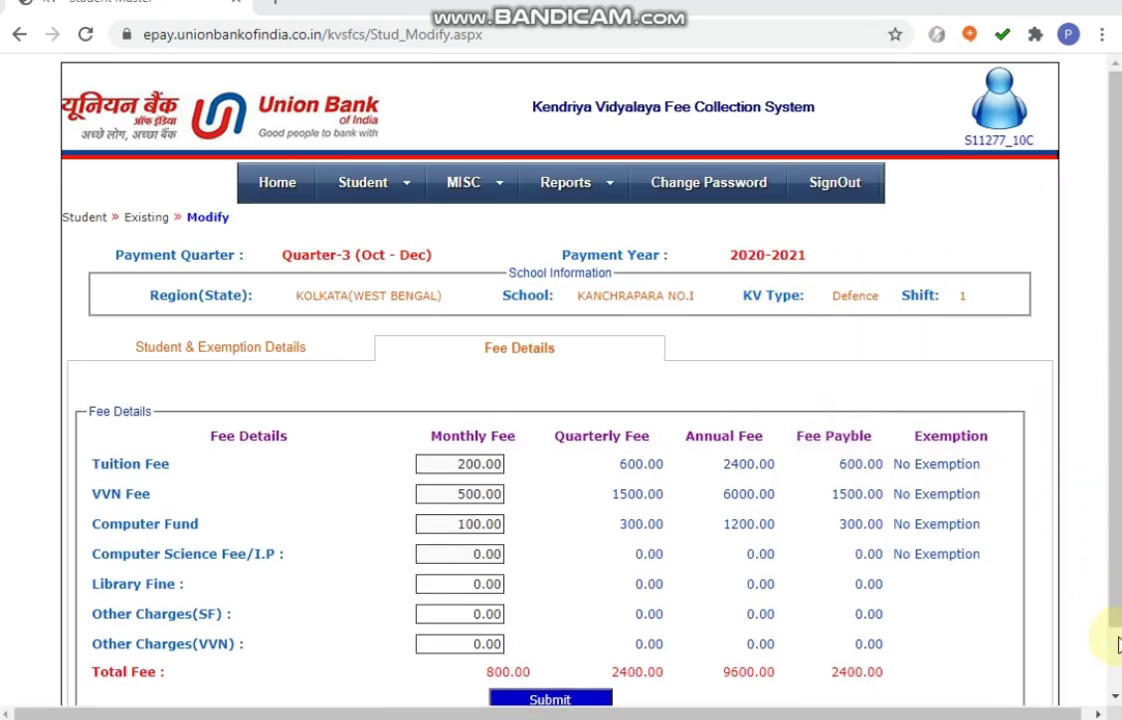
# - Submit the student's fee details and confirm the update of the reviewed student information
pyautogui.scroll(-1, 1118, 645)
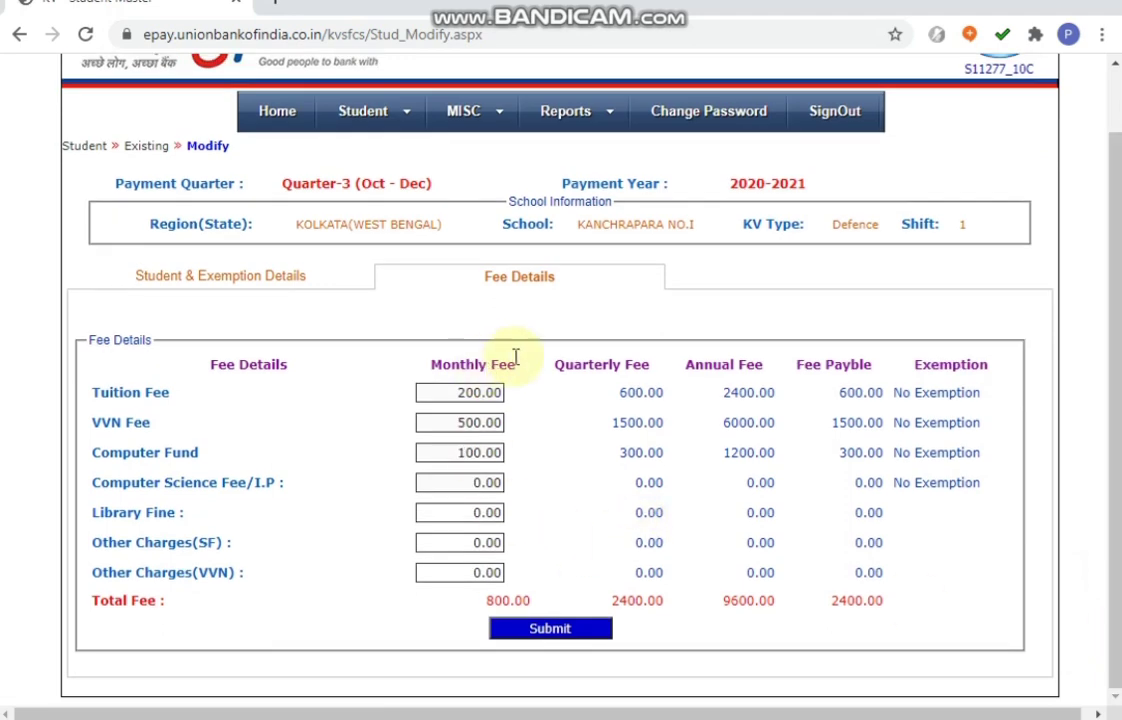
pyautogui.click(597, 632)
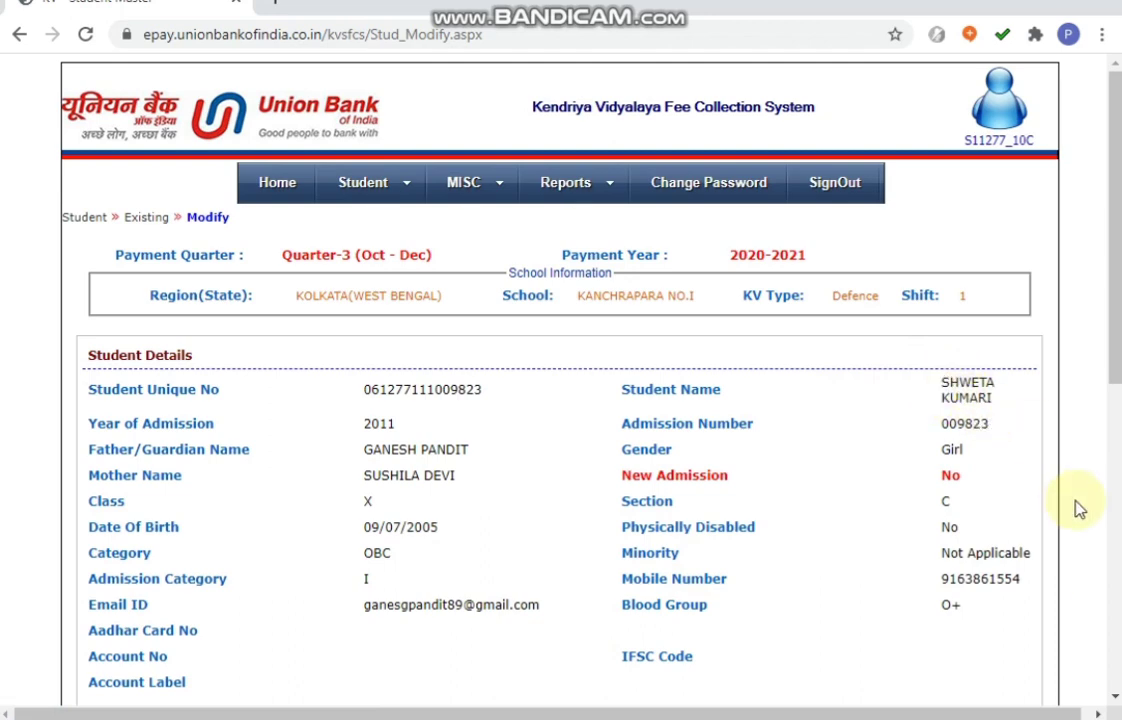
pyautogui.click(1116, 688)
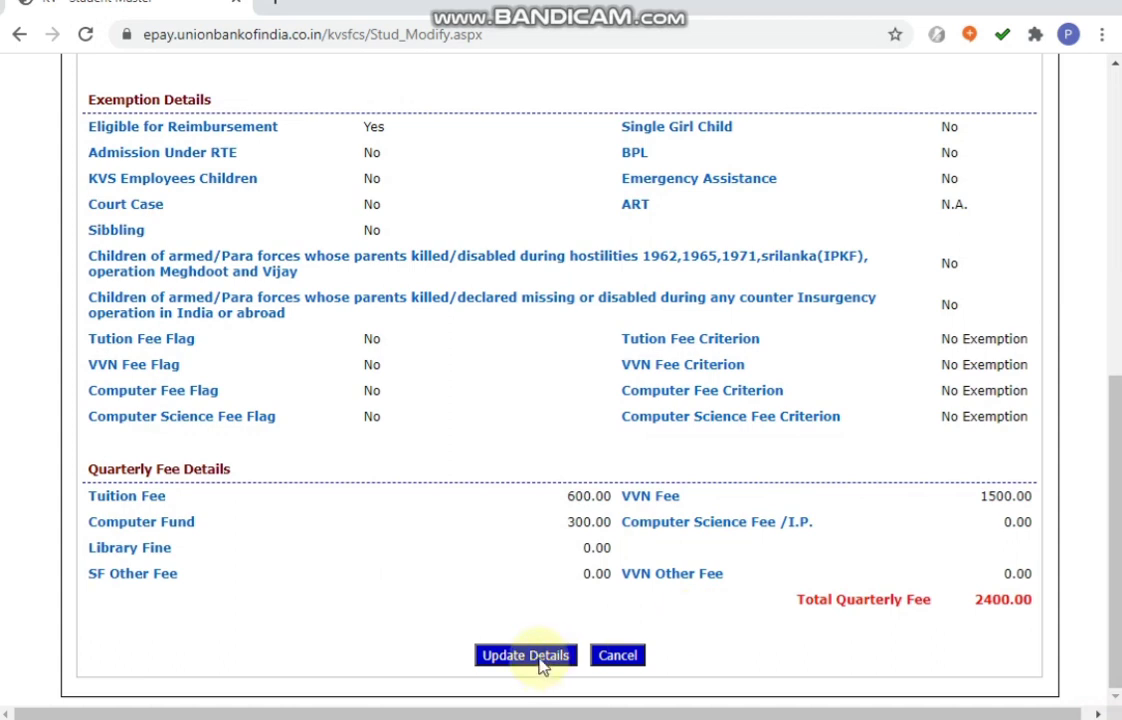
pyautogui.click(541, 666)
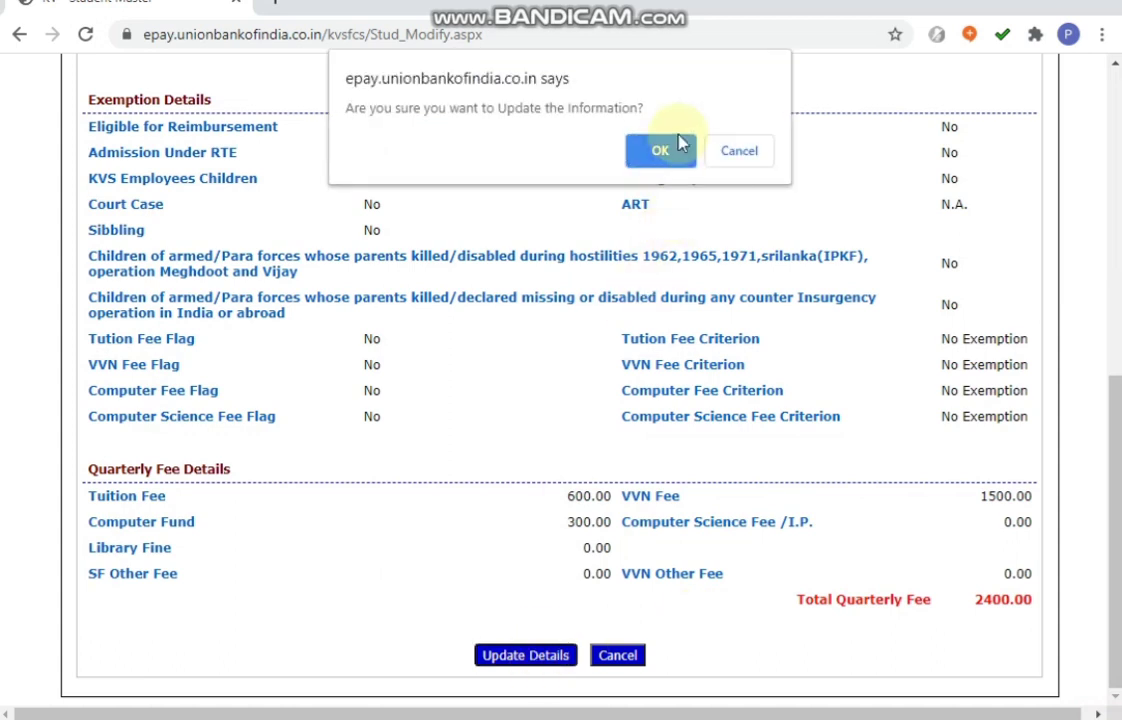
pyautogui.click(667, 160)
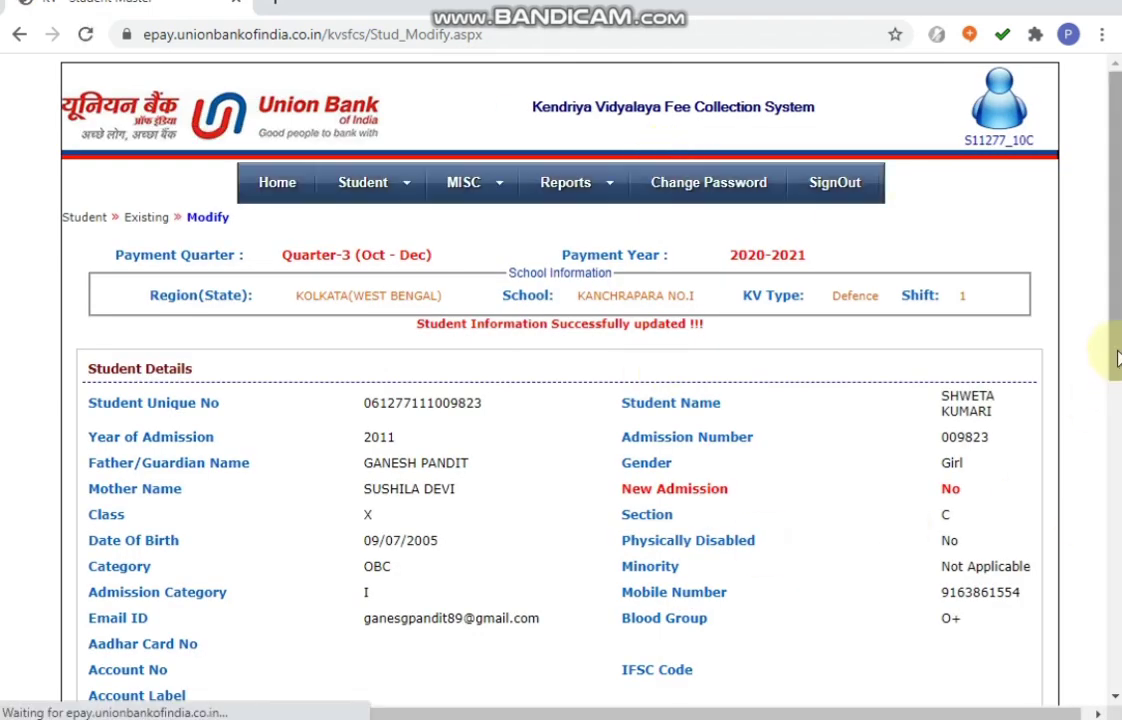
# - Return to the existing students' verification list from the updated record and check the first student's corrected name
pyautogui.moveTo(1117, 361); pyautogui.dragTo(1110, 690)
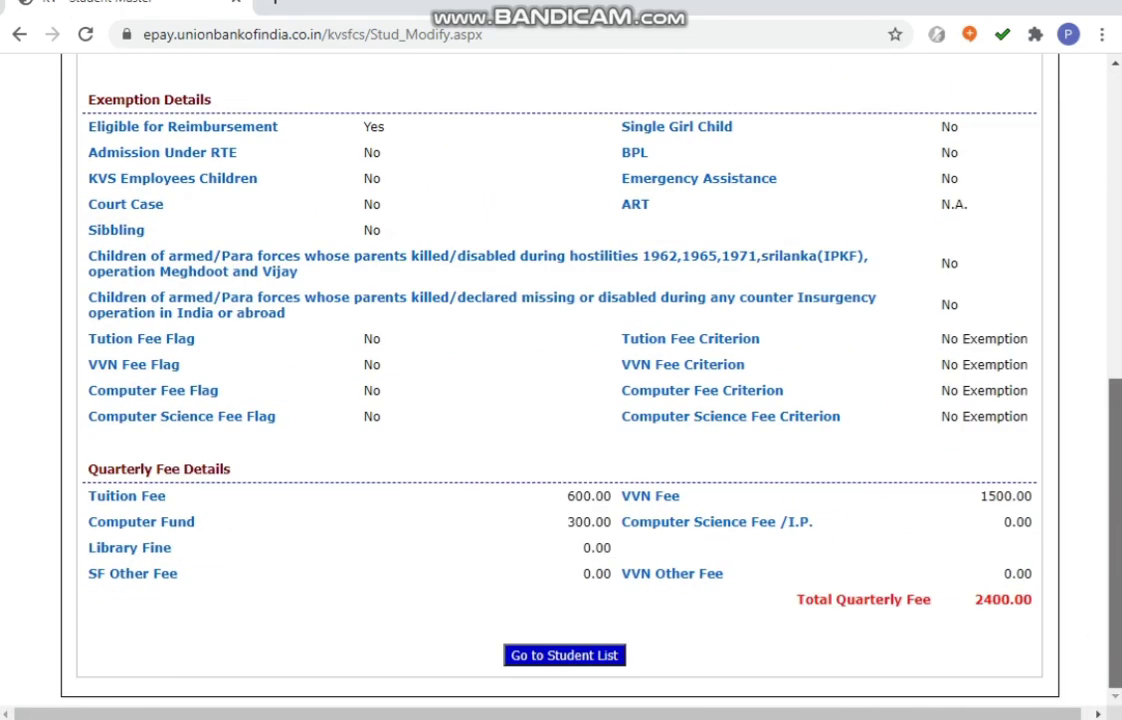
pyautogui.click(565, 658)
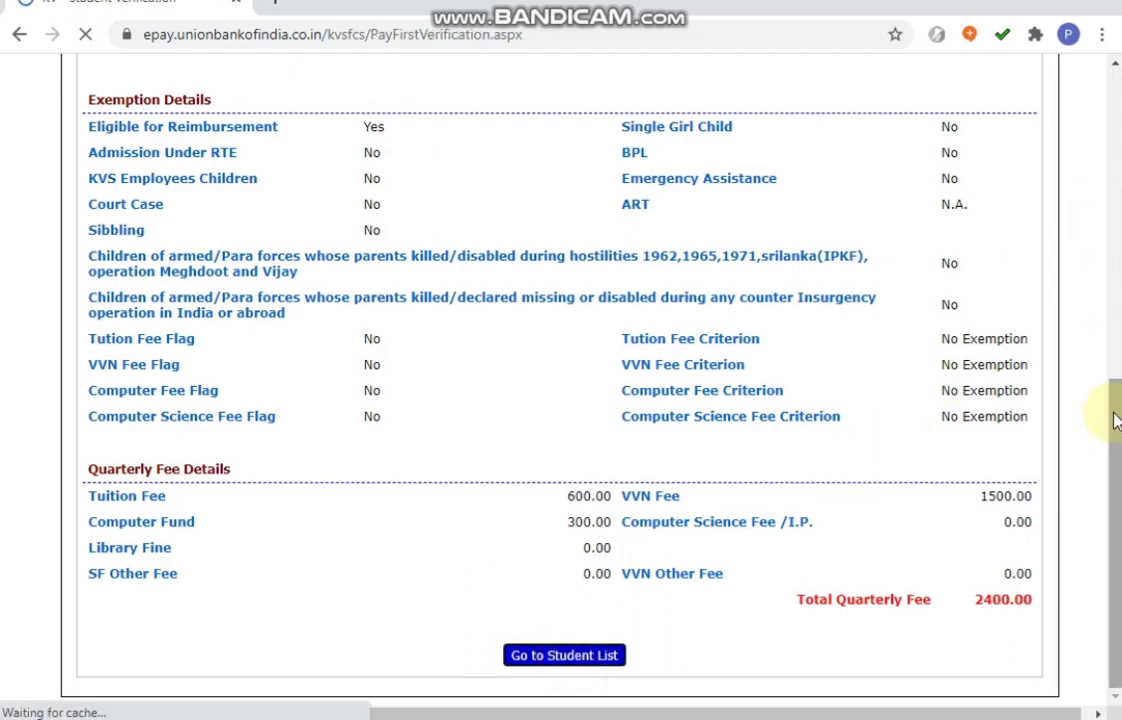
pyautogui.moveTo(1114, 418); pyautogui.dragTo(1114, 351)
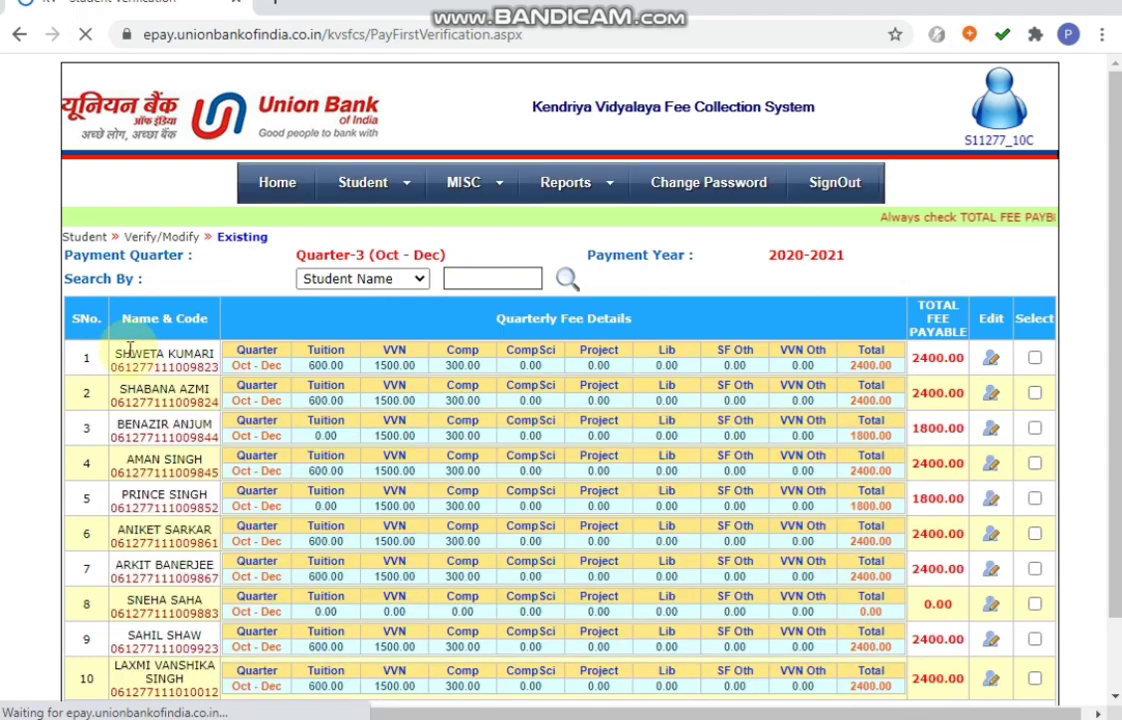
pyautogui.moveTo(133, 355)
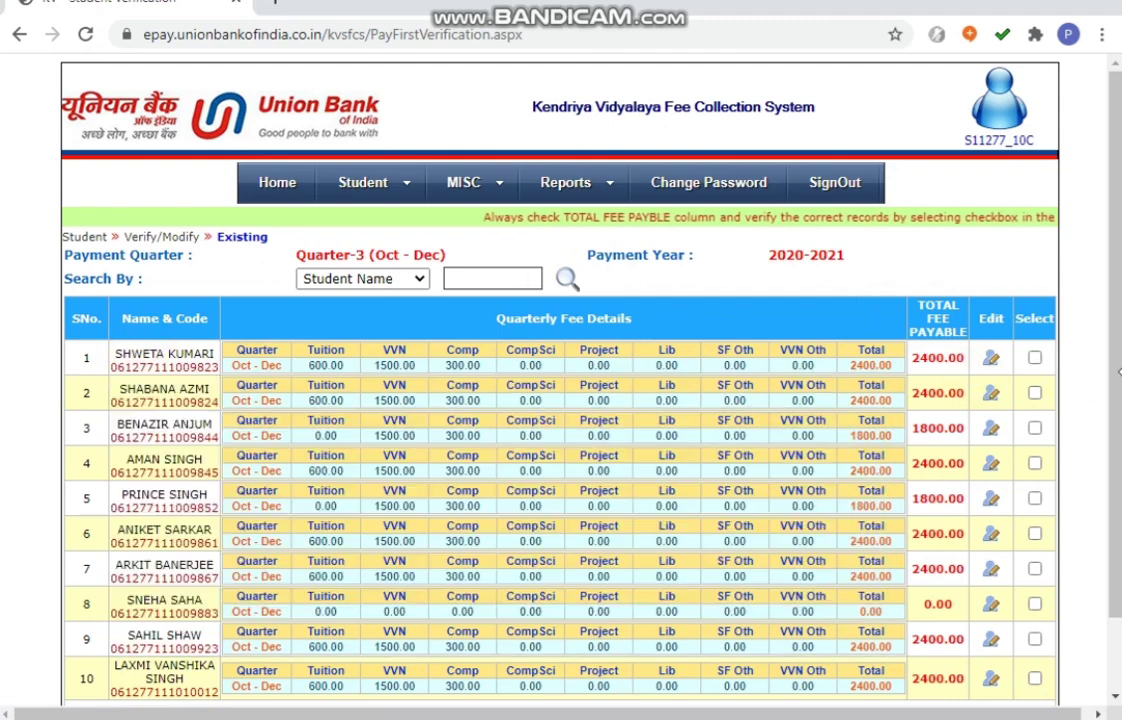
# - Select the first two students' fee records in the verification list
pyautogui.click(1035, 357)
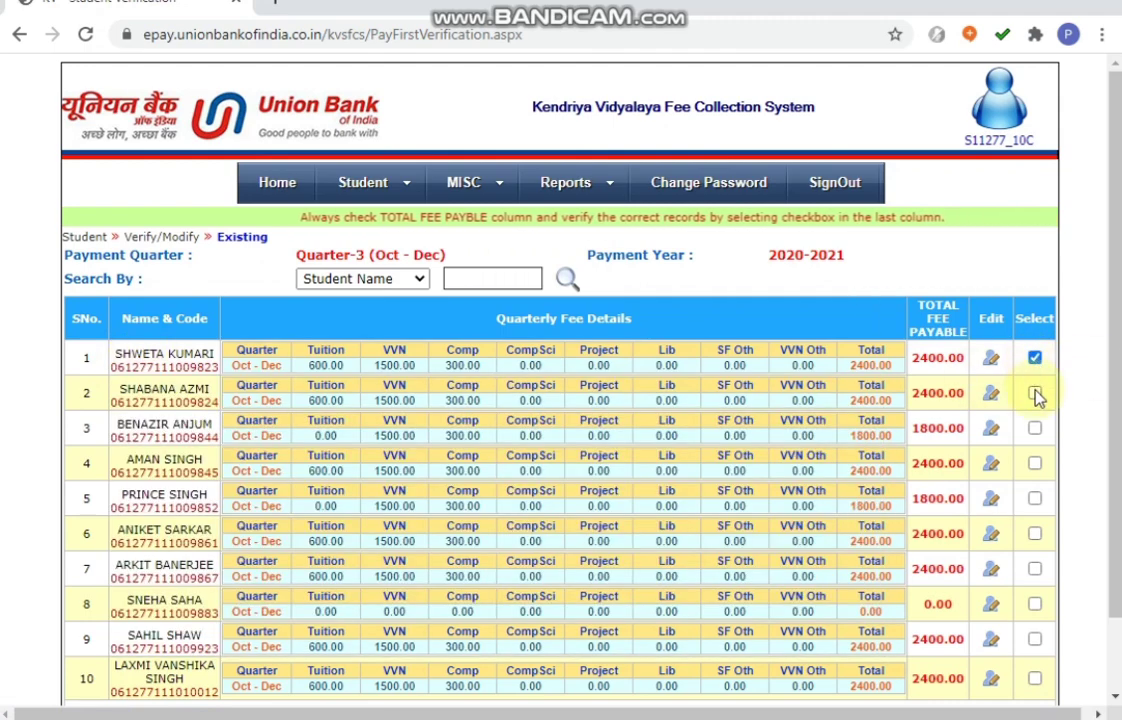
pyautogui.click(1035, 392)
pyautogui.moveTo(1118, 490); pyautogui.dragTo(1115, 575)
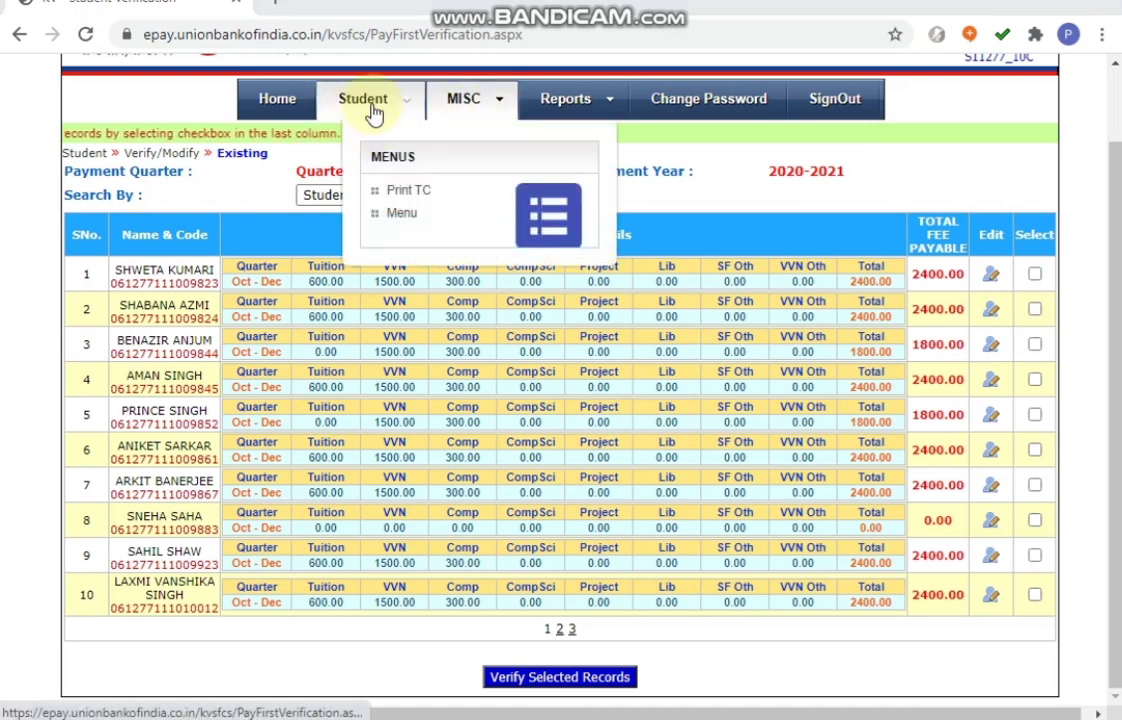
# - Open the De-Activate/Activate page for existing students and list all students by searching with an empty student name
pyautogui.moveTo(376, 113)
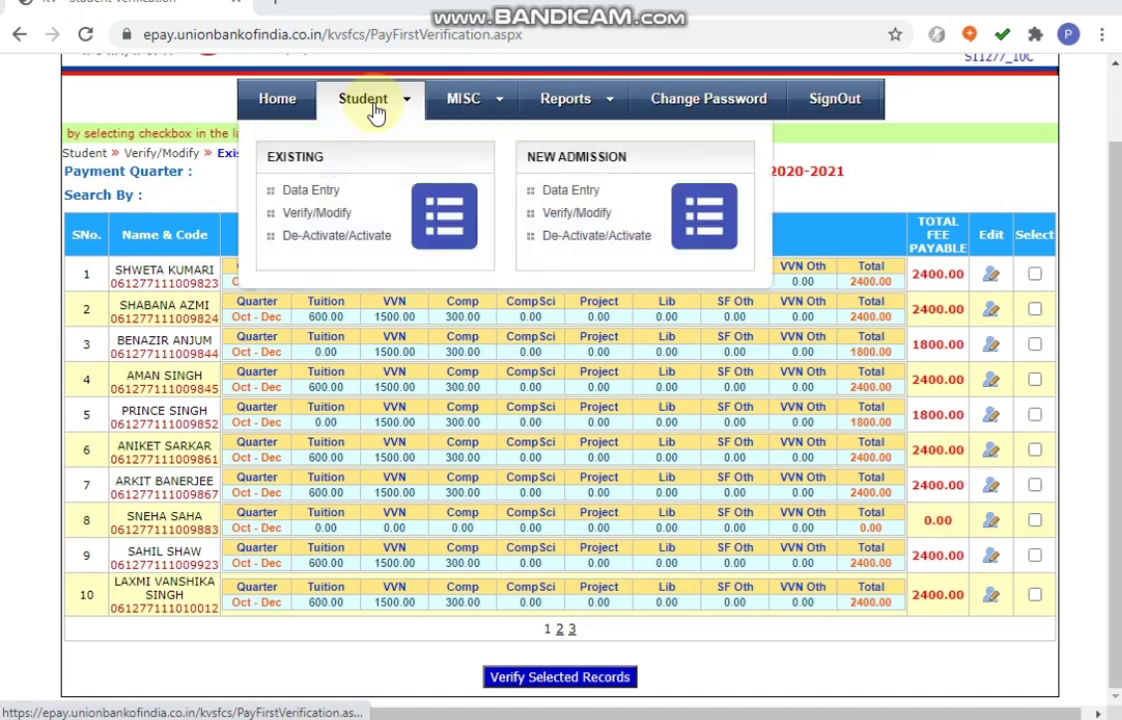
pyautogui.click(313, 243)
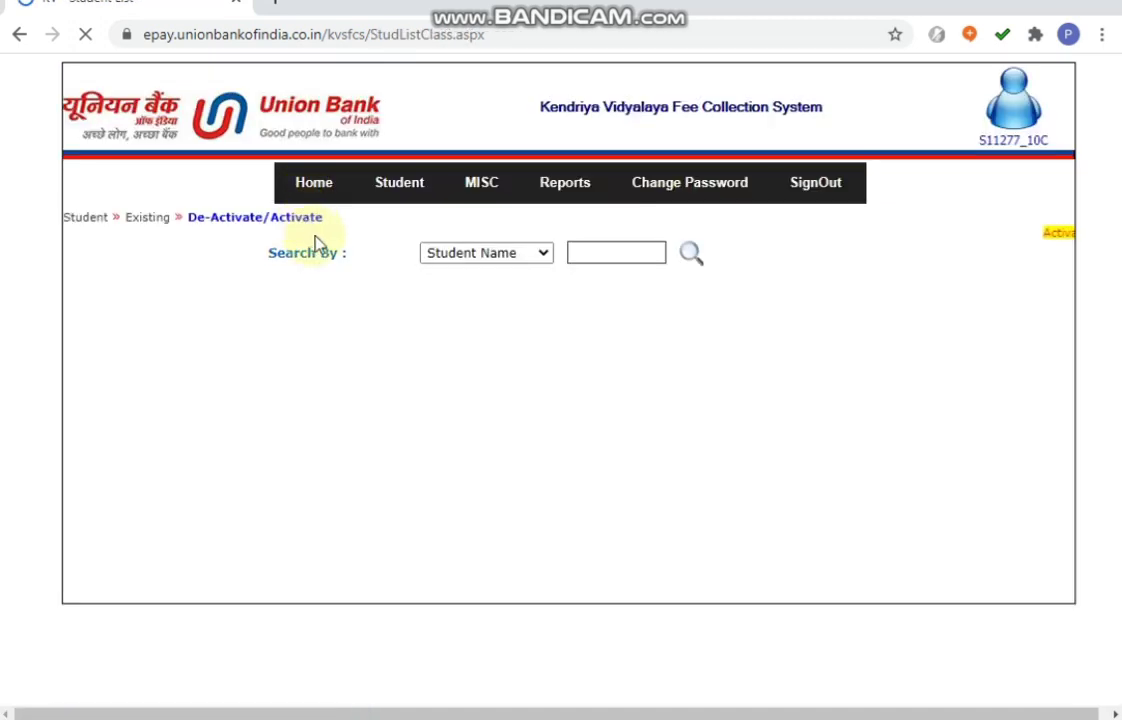
pyautogui.moveTo(393, 193)
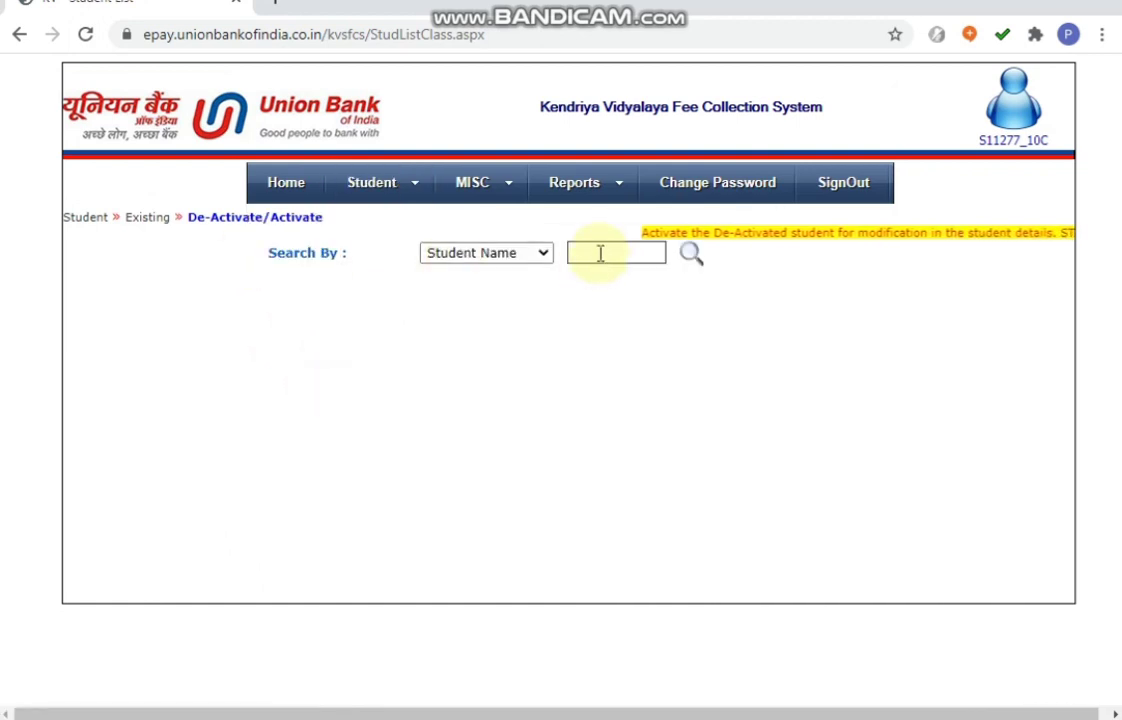
pyautogui.click(600, 253)
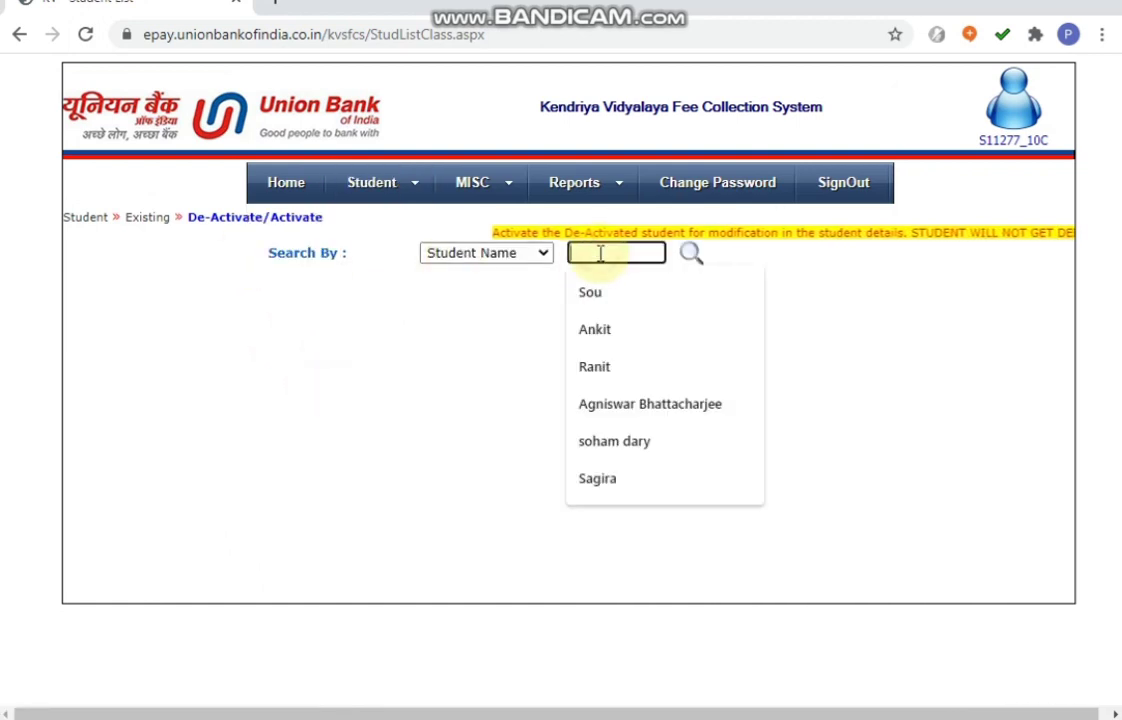
pyautogui.click(692, 253)
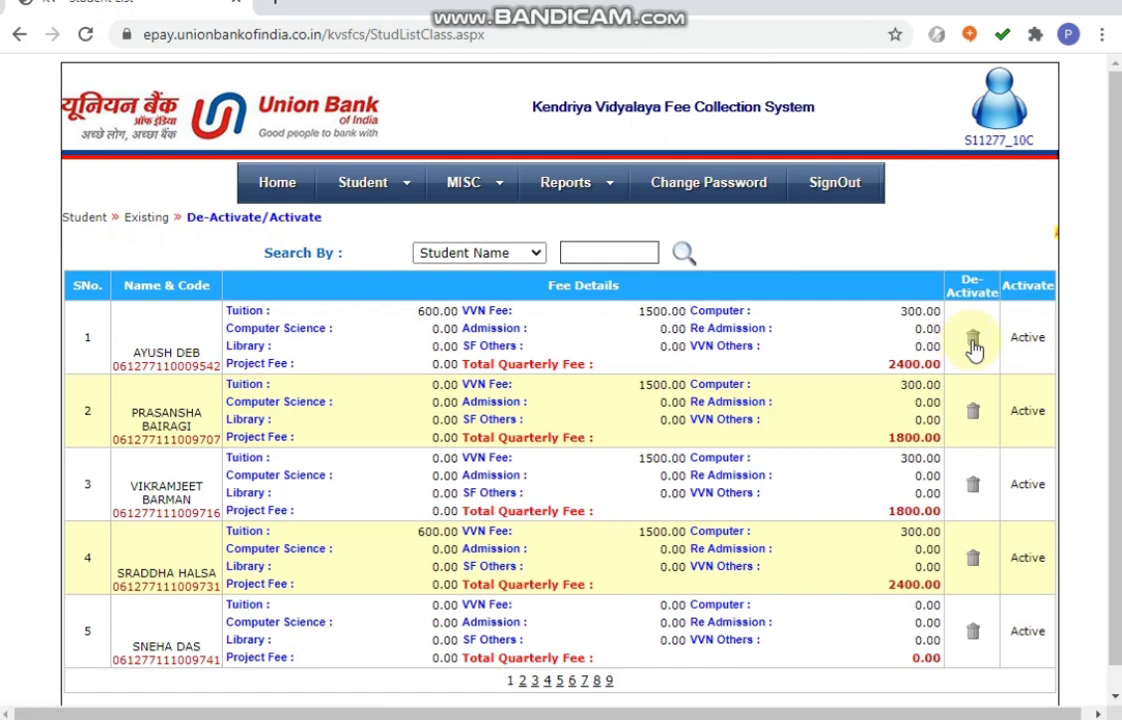
# - De-activate the first listed student's record and activate it again, confirming both changes
pyautogui.click(973, 341)
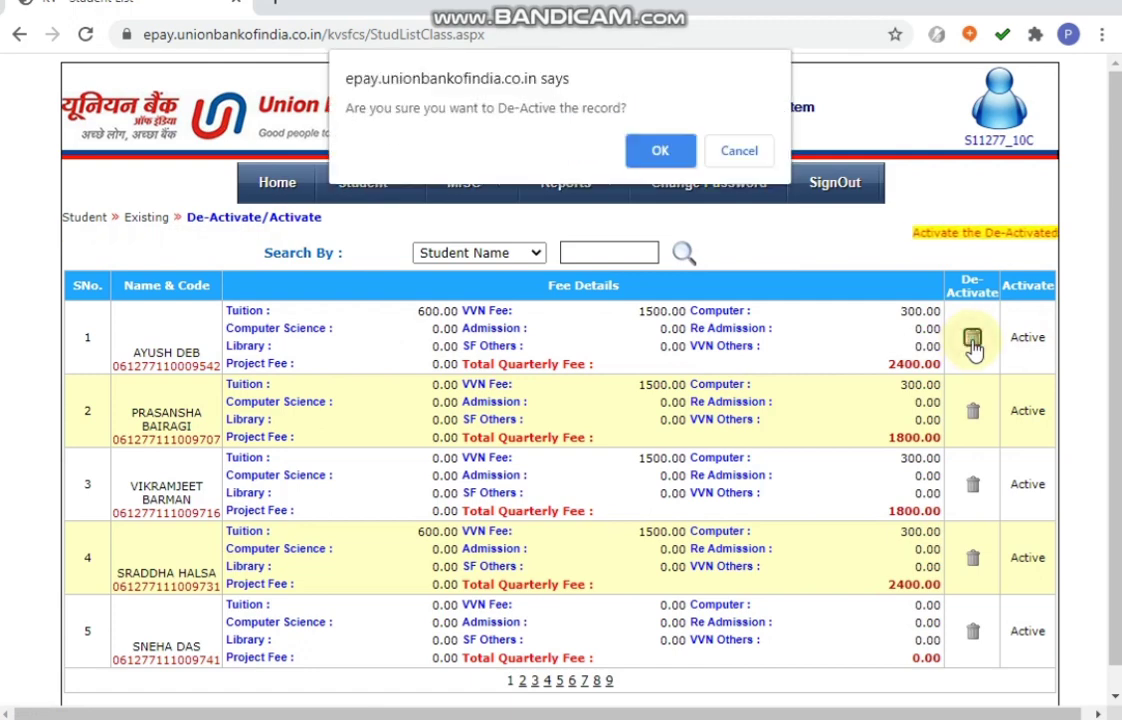
pyautogui.click(664, 151)
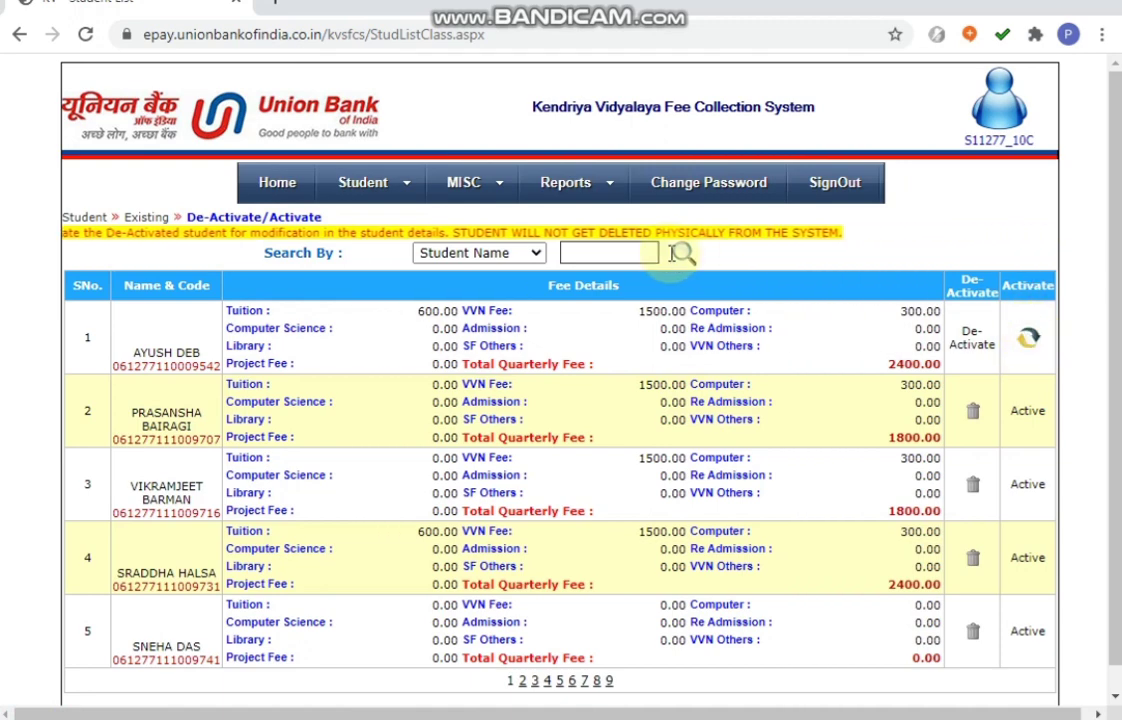
pyautogui.click(1029, 340)
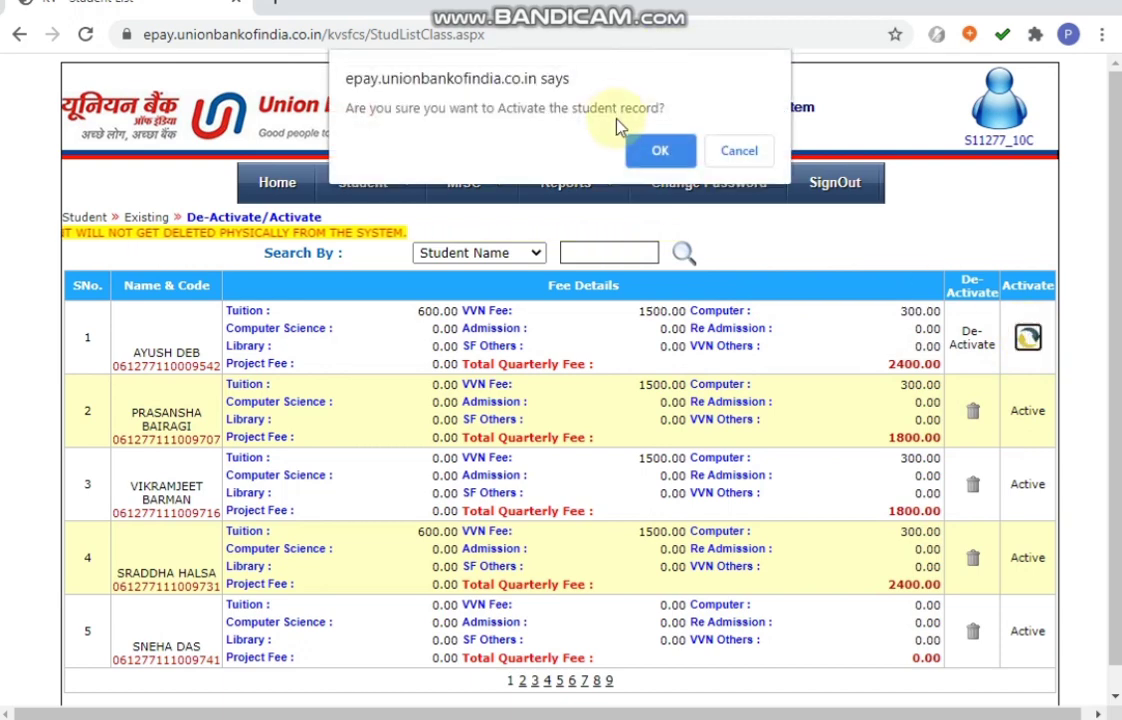
pyautogui.click(656, 160)
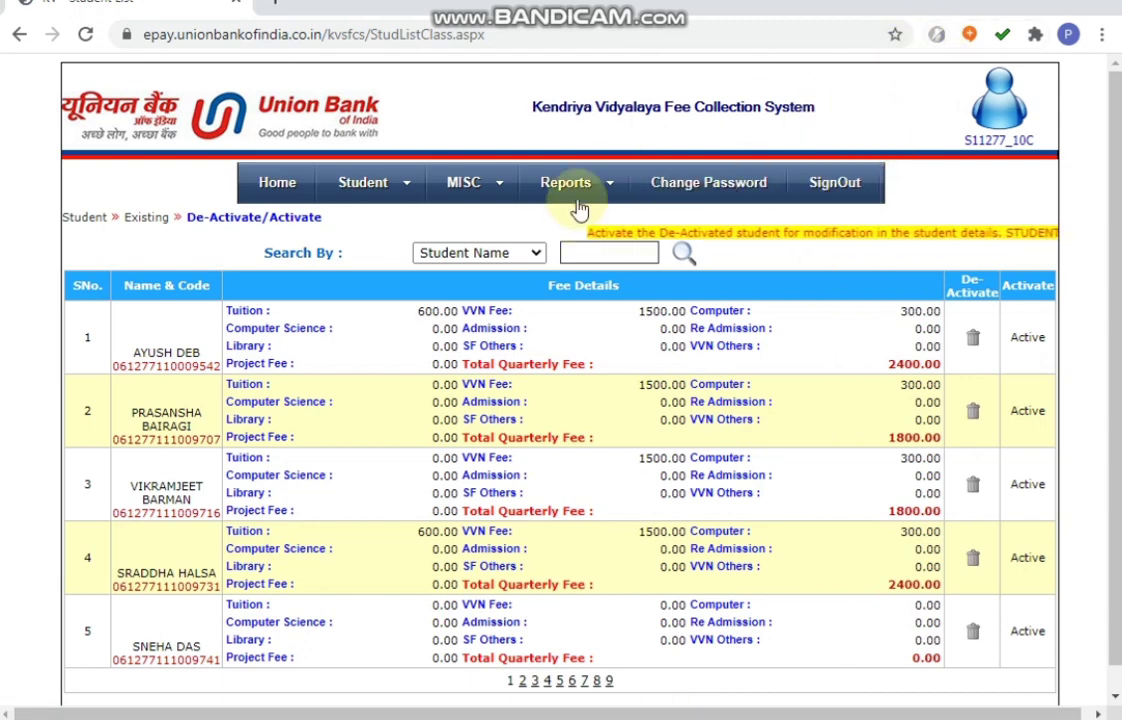
# - Open the Challan List student report and generate it by Student Name with the name left empty
pyautogui.moveTo(581, 196)
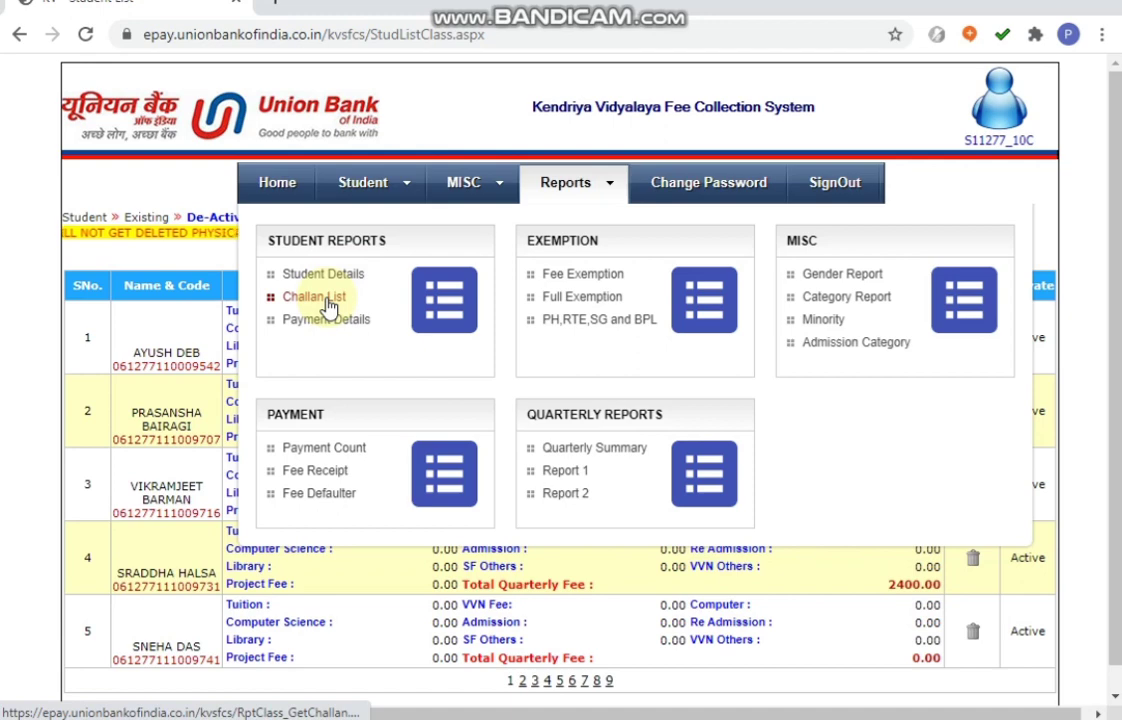
pyautogui.click(330, 300)
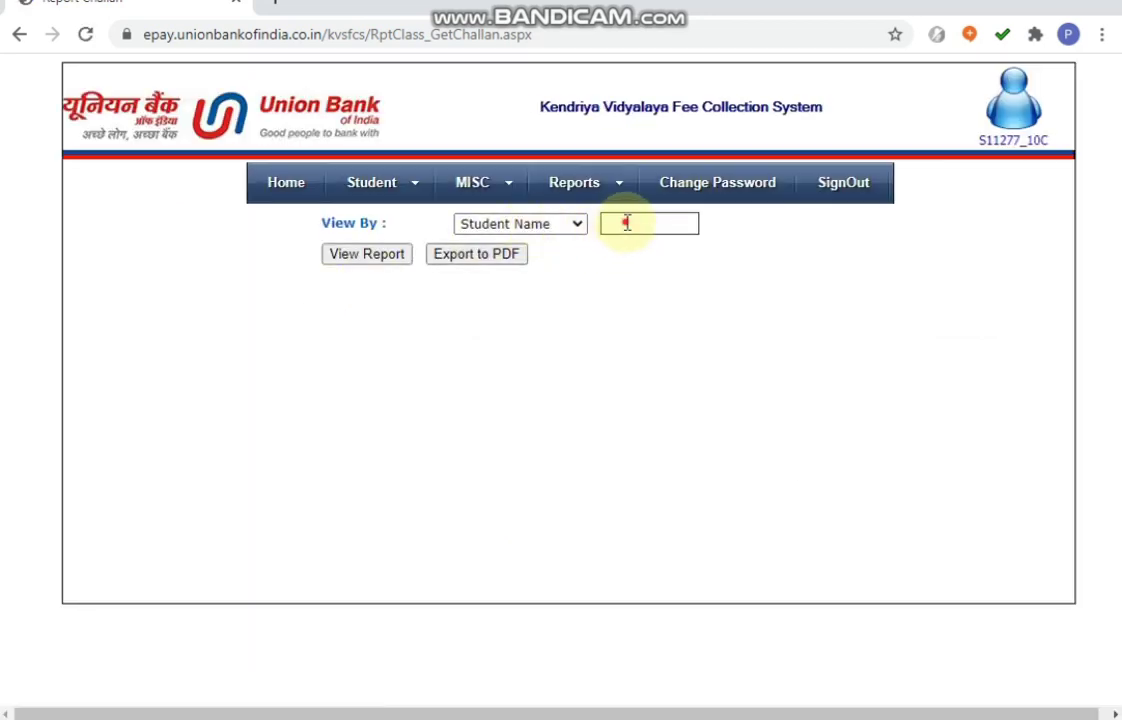
pyautogui.click(626, 223)
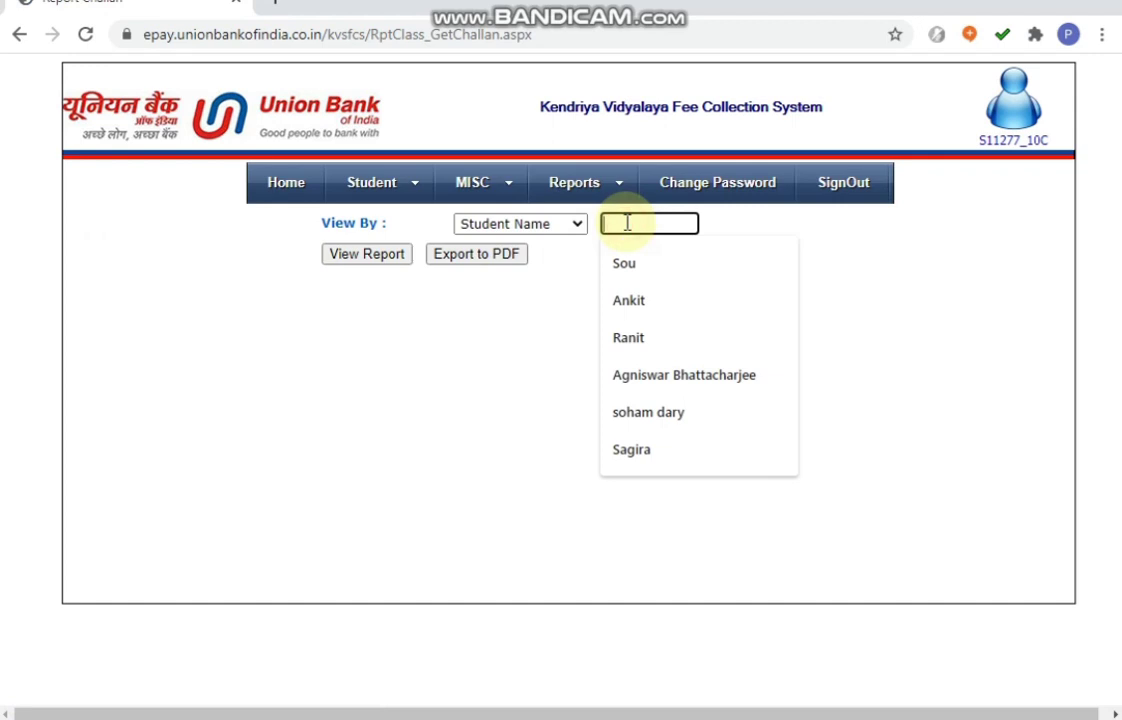
pyautogui.click(383, 255)
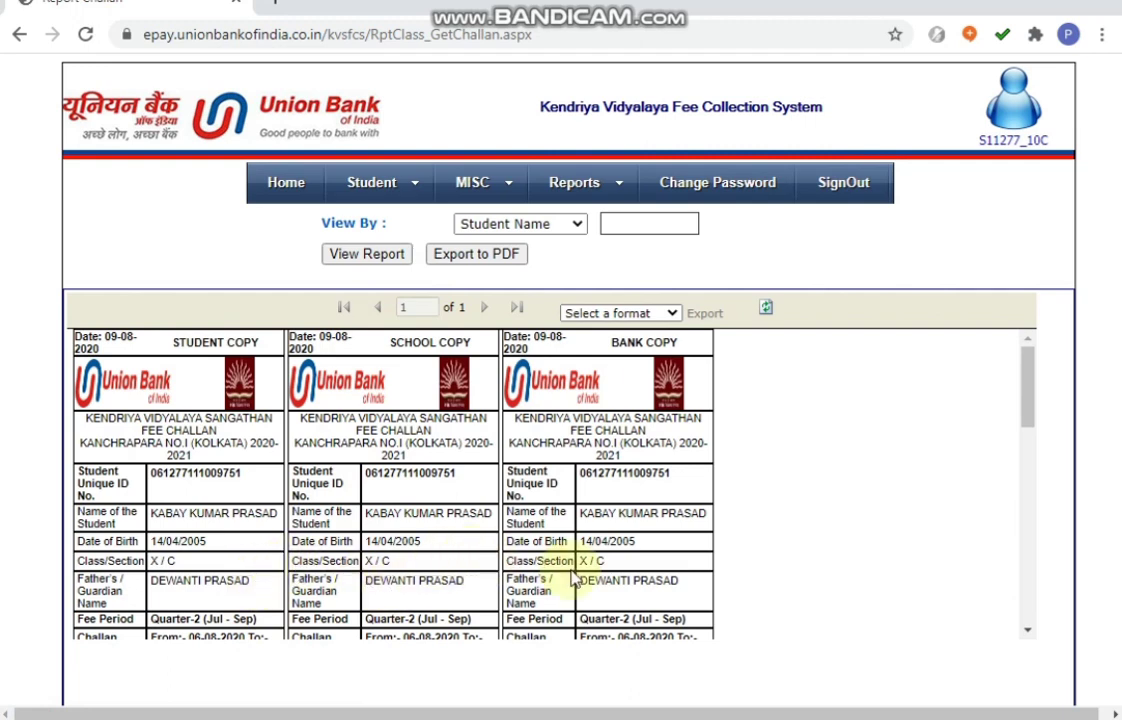
# - Examine the fee challan's student details, fee period, validity, fee heads and totals in its student, school and bank copies
pyautogui.scroll(-1, 764, 514)
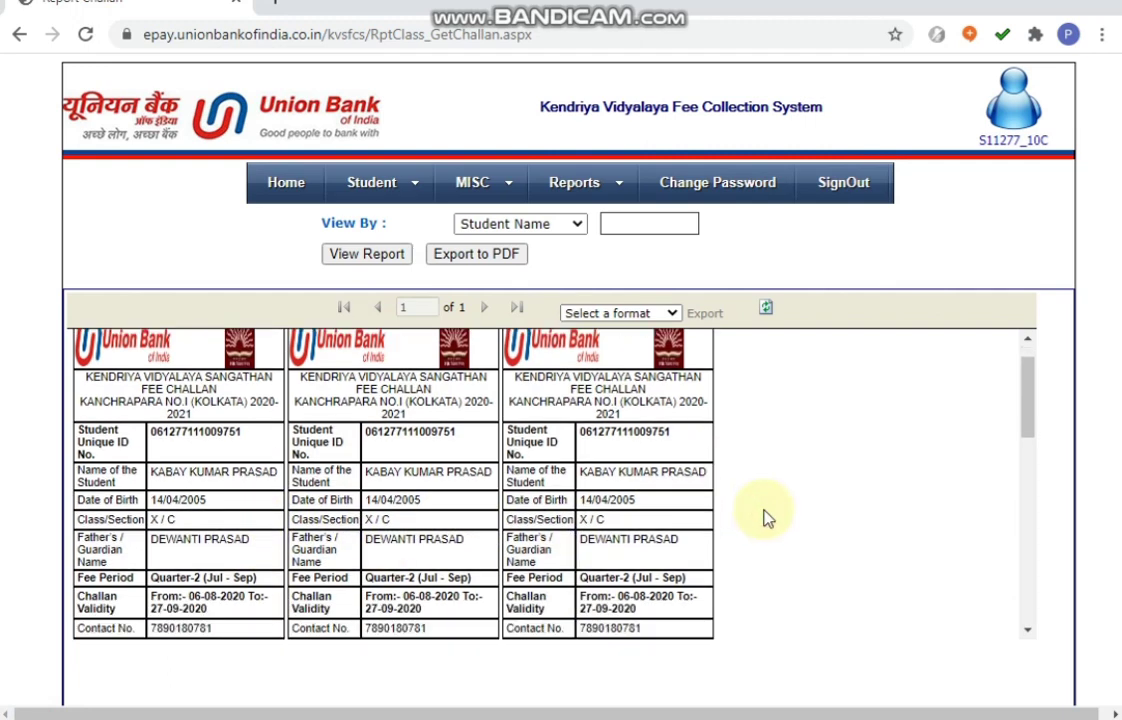
pyautogui.scroll(-5, 764, 517)
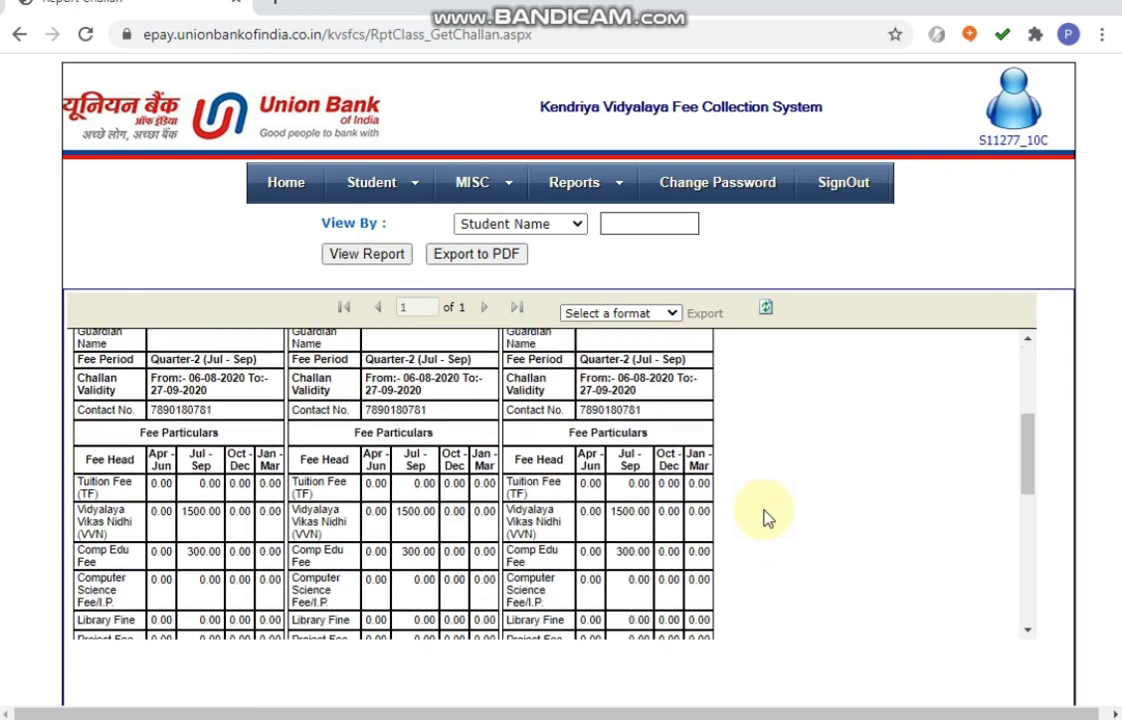
pyautogui.scroll(-3, 764, 517)
pyautogui.scroll(-1, 764, 517)
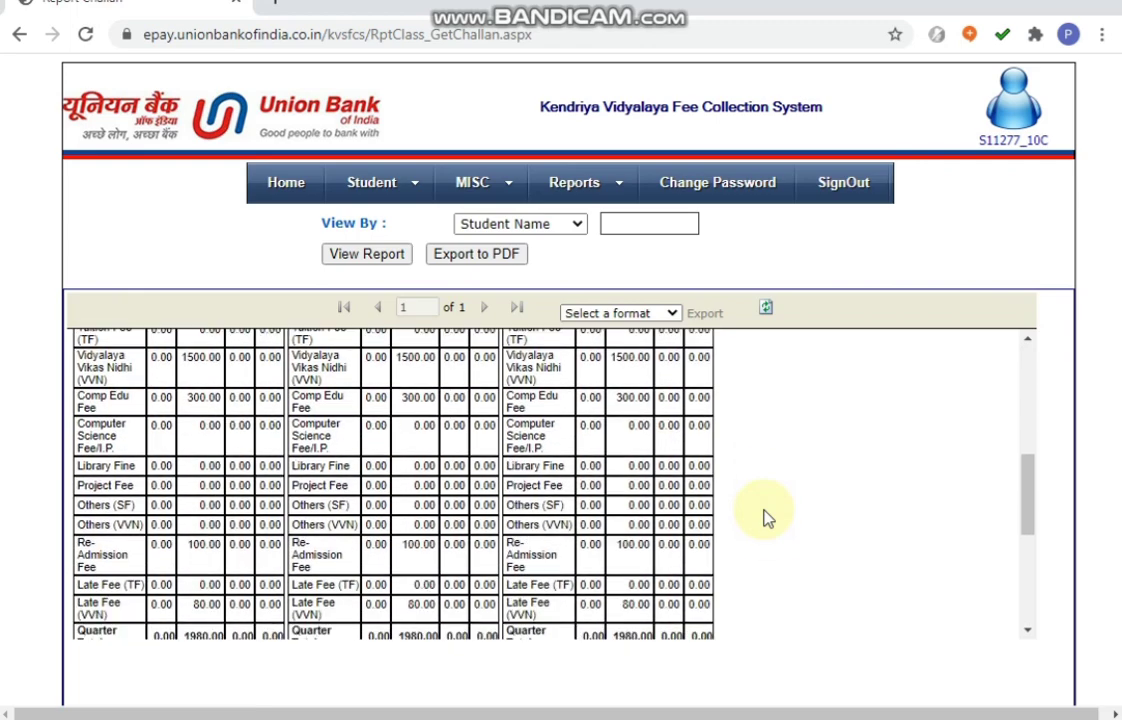
pyautogui.scroll(-1, 764, 517)
pyautogui.scroll(10, 764, 517)
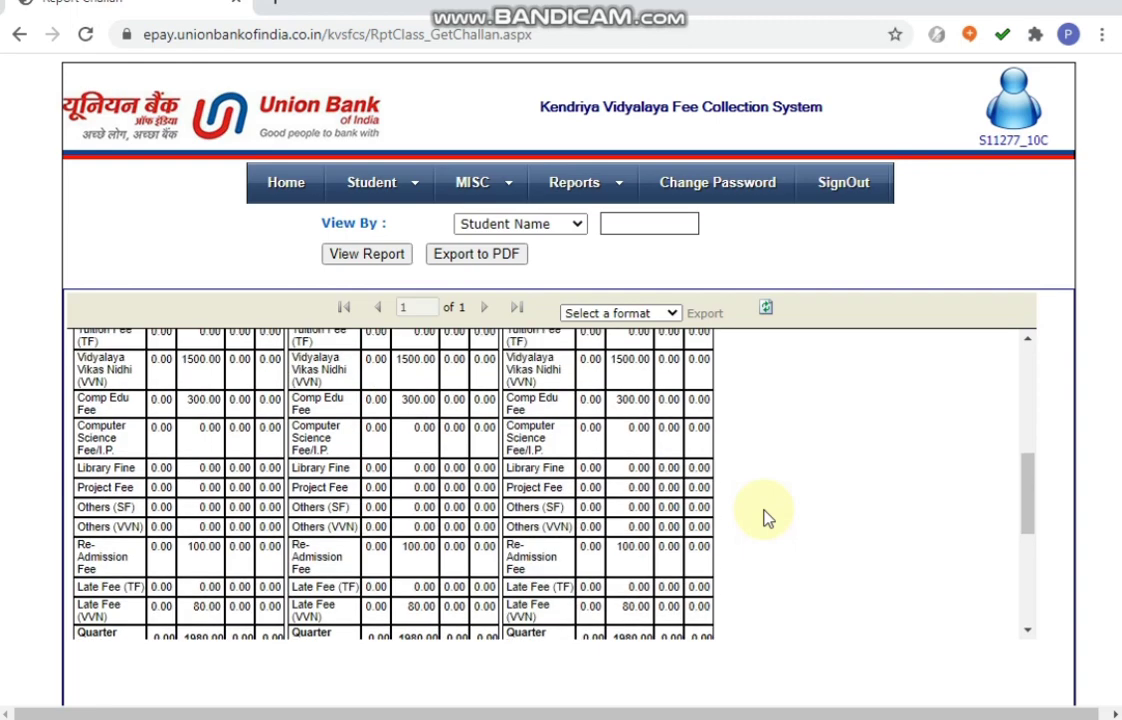
pyautogui.scroll(1, 764, 517)
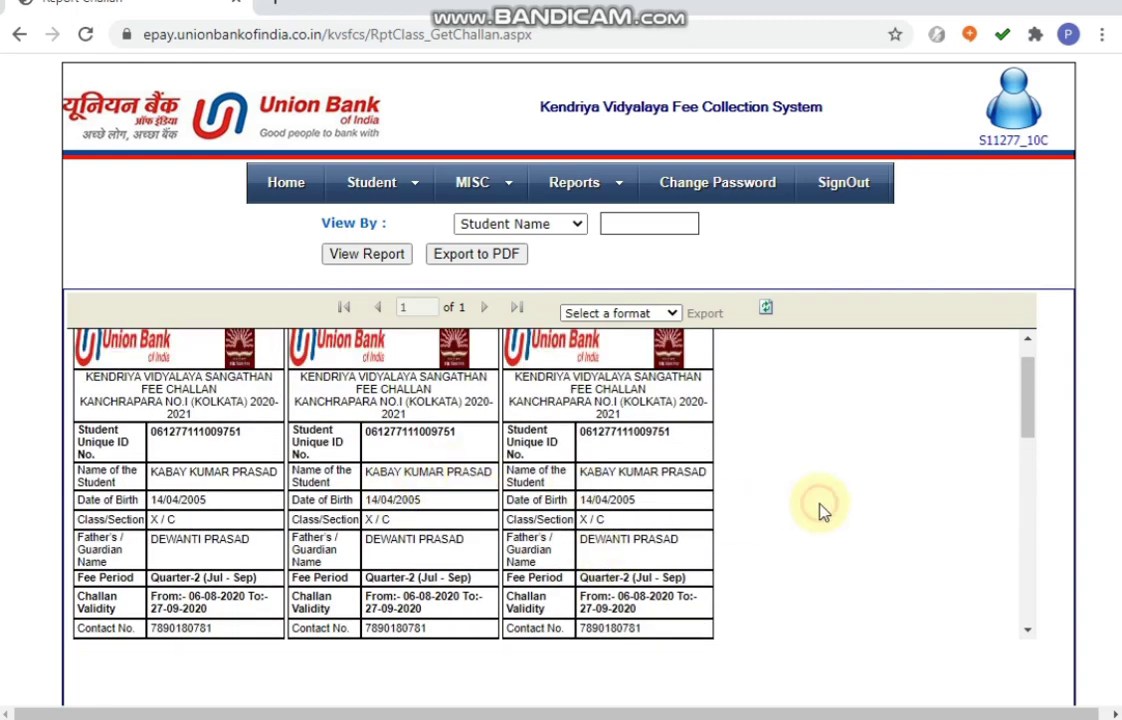
pyautogui.scroll(-3, 820, 512)
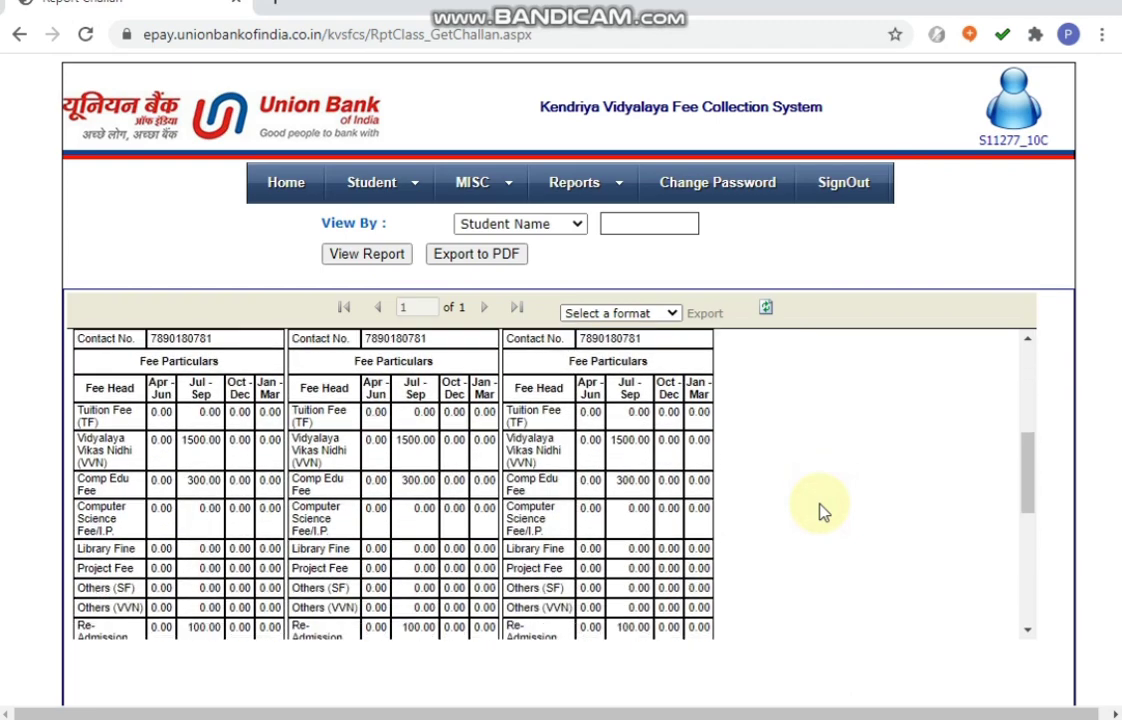
pyautogui.scroll(-1, 820, 512)
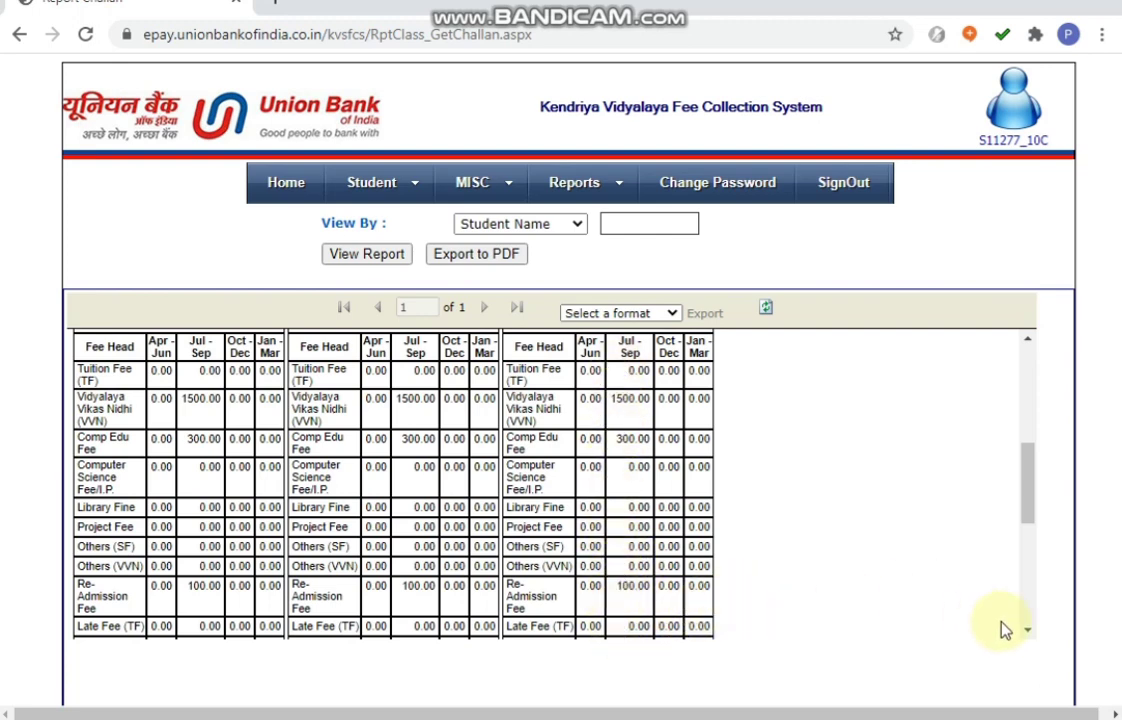
pyautogui.click(1027, 630)
pyautogui.click(1027, 630)
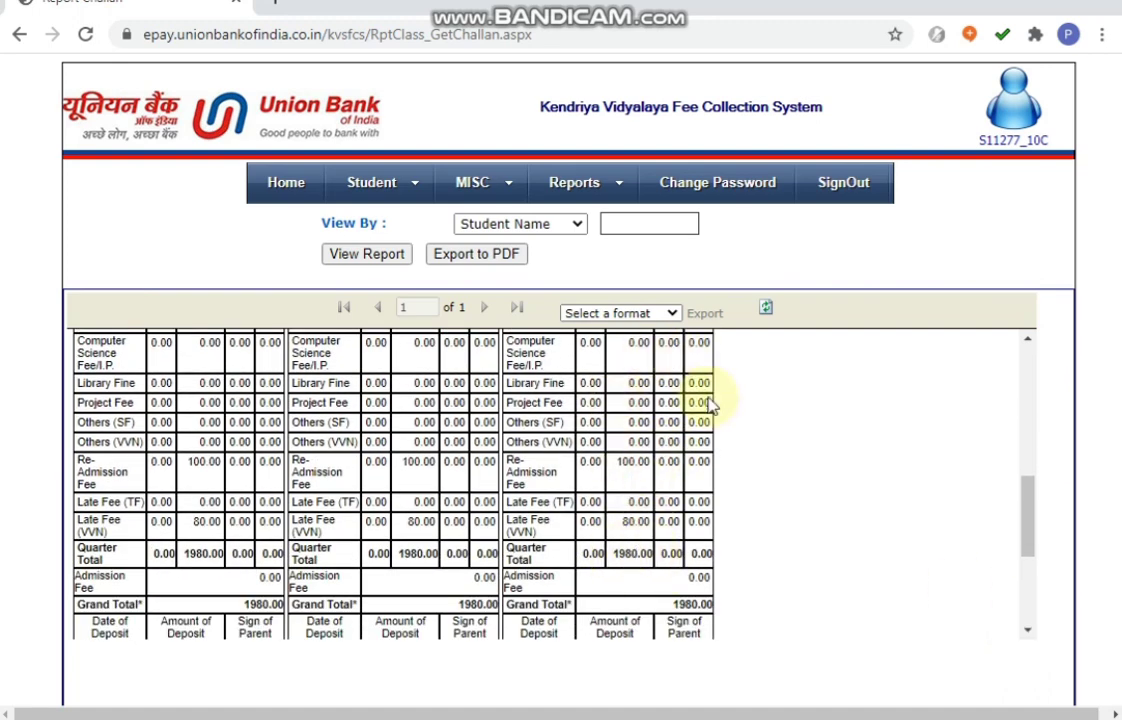
# - Export the fee challan report as an Acrobat (PDF) file and open the downloaded Challan_Copy.pdf to view it
pyautogui.click(618, 313)
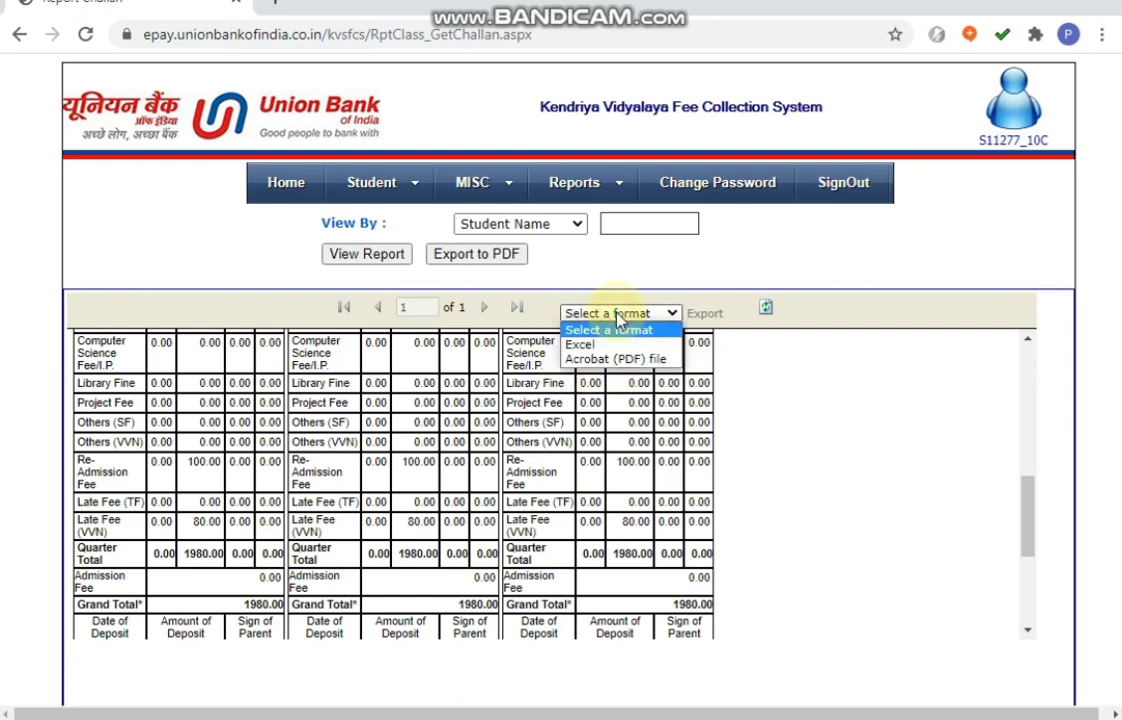
pyautogui.click(588, 362)
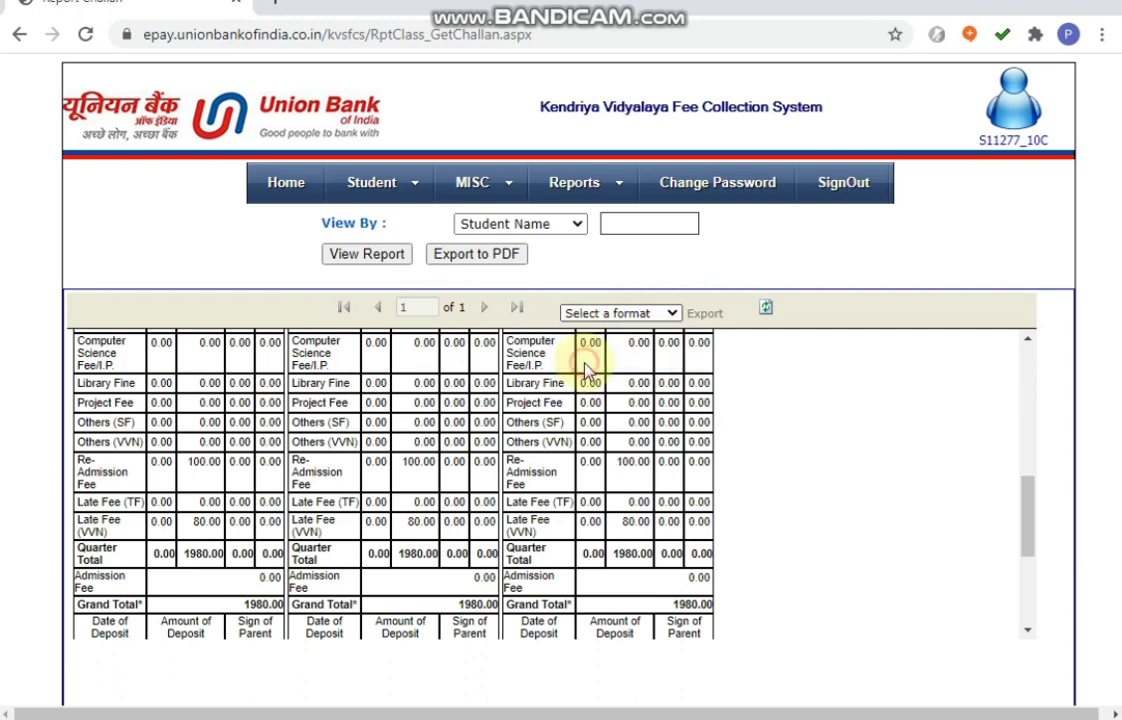
pyautogui.click(703, 316)
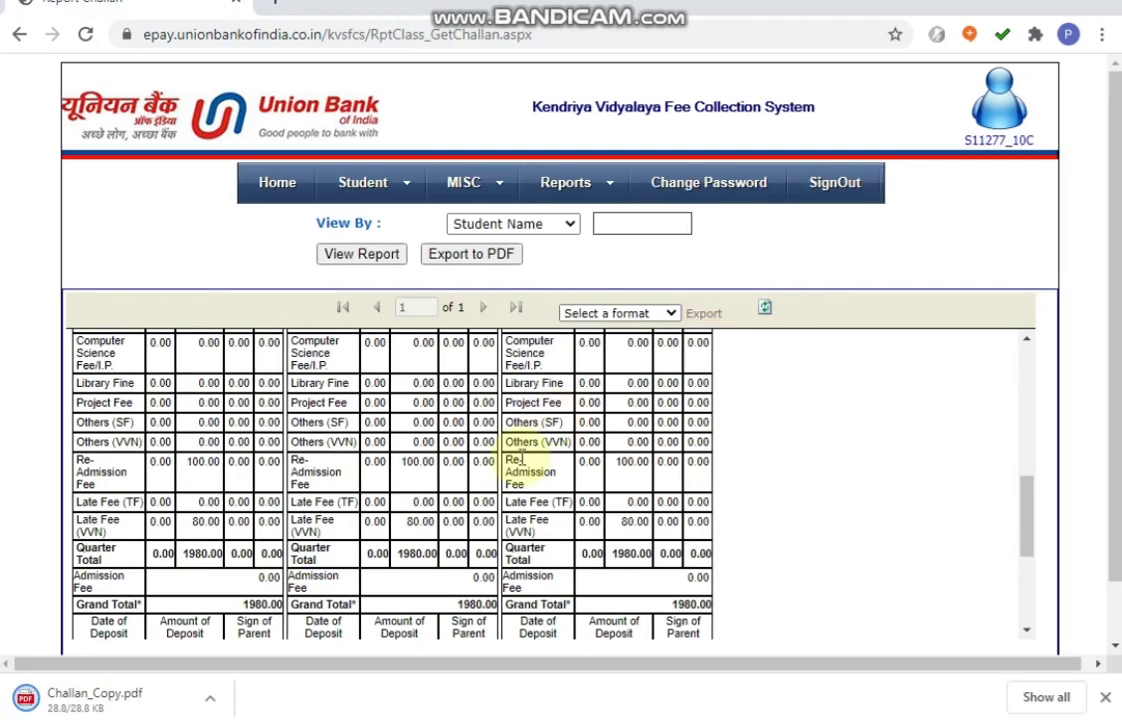
pyautogui.click(153, 700)
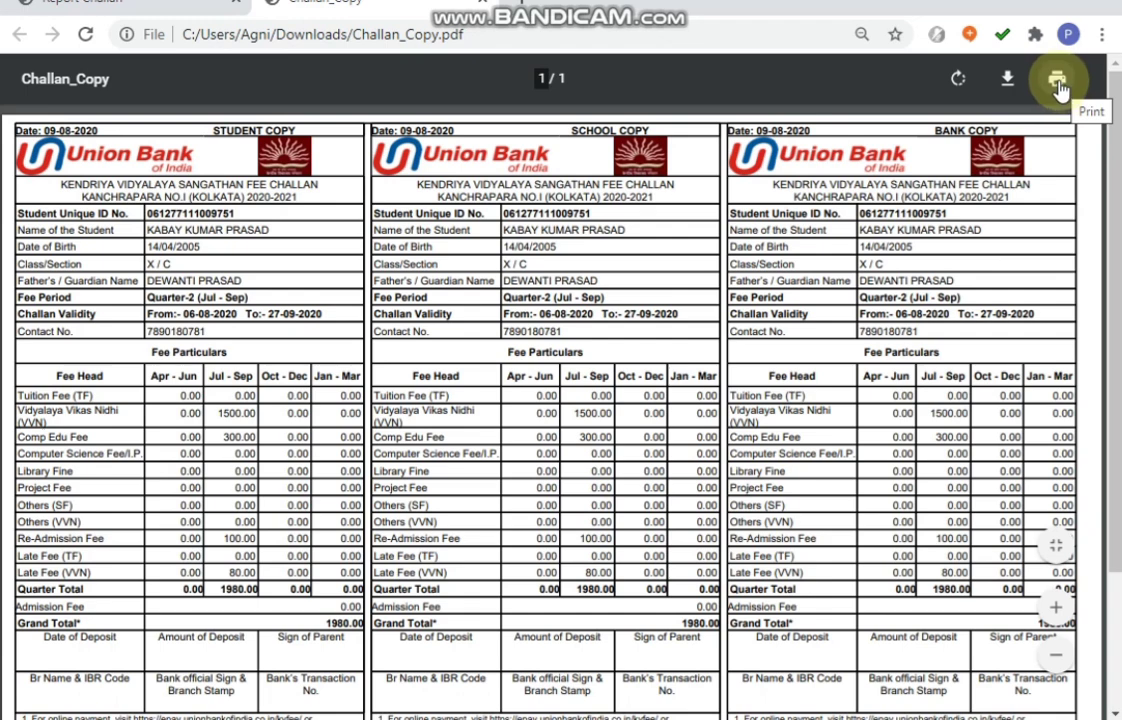
pyautogui.click(205, 10)
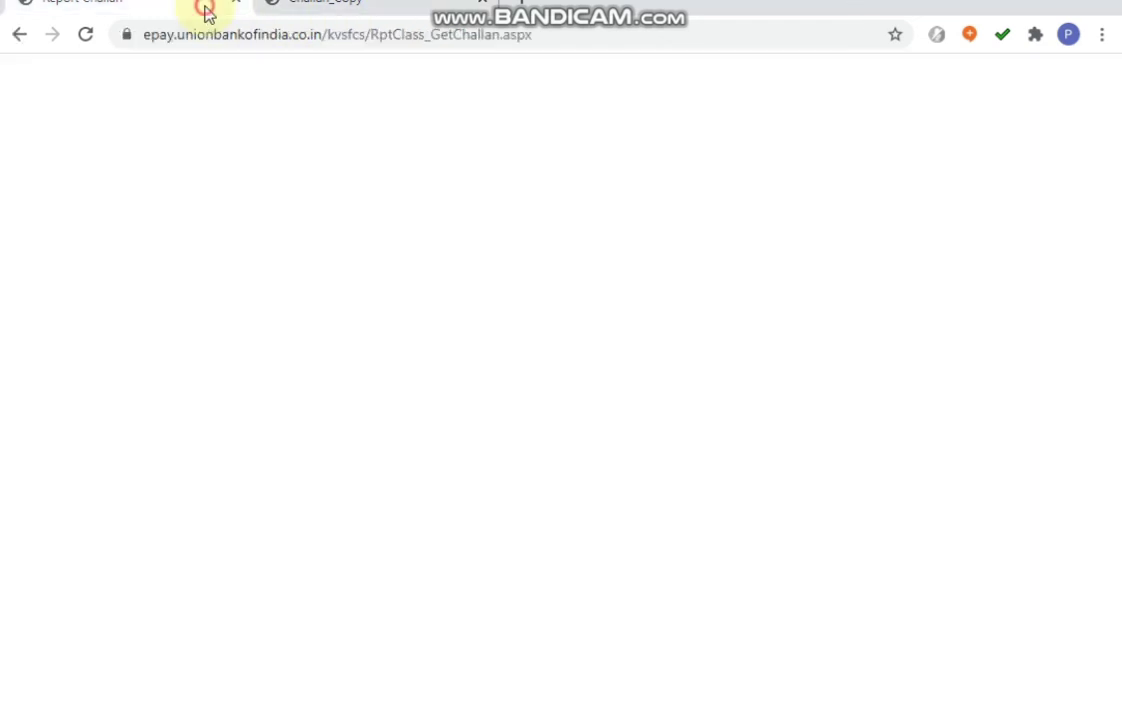
# - Open the Fee Receipt payment report and generate it for 2020-2021, quarter Jul - Sep, by Student Name with the name left empty
pyautogui.moveTo(587, 195)
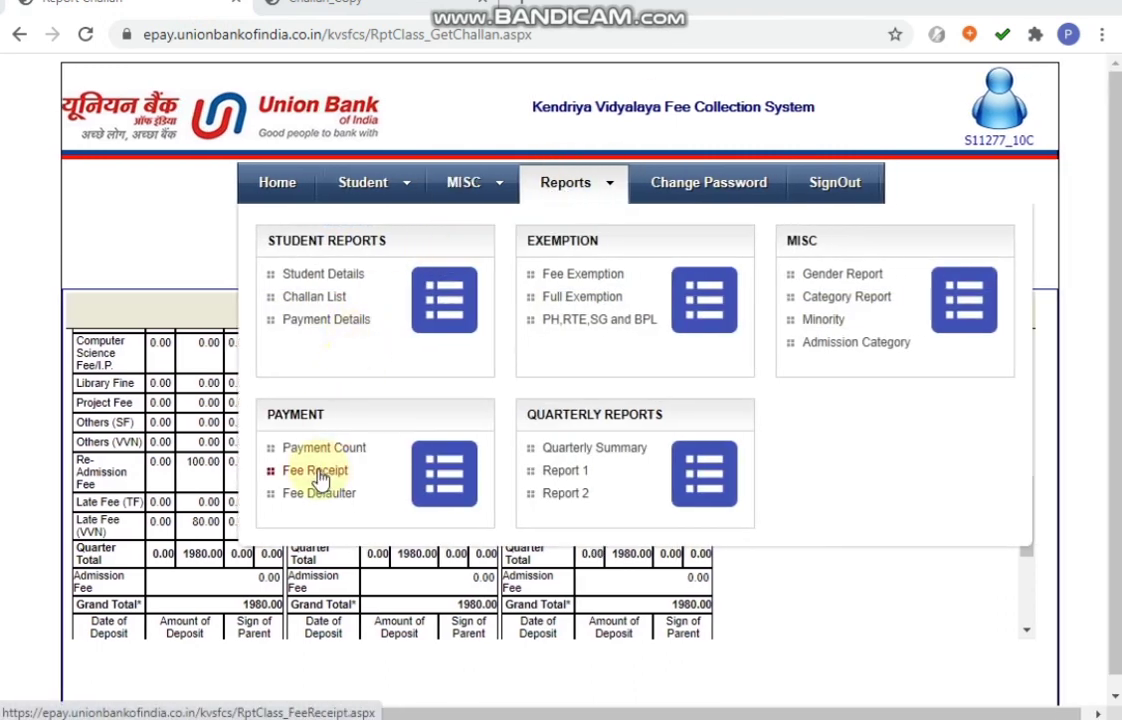
pyautogui.click(316, 472)
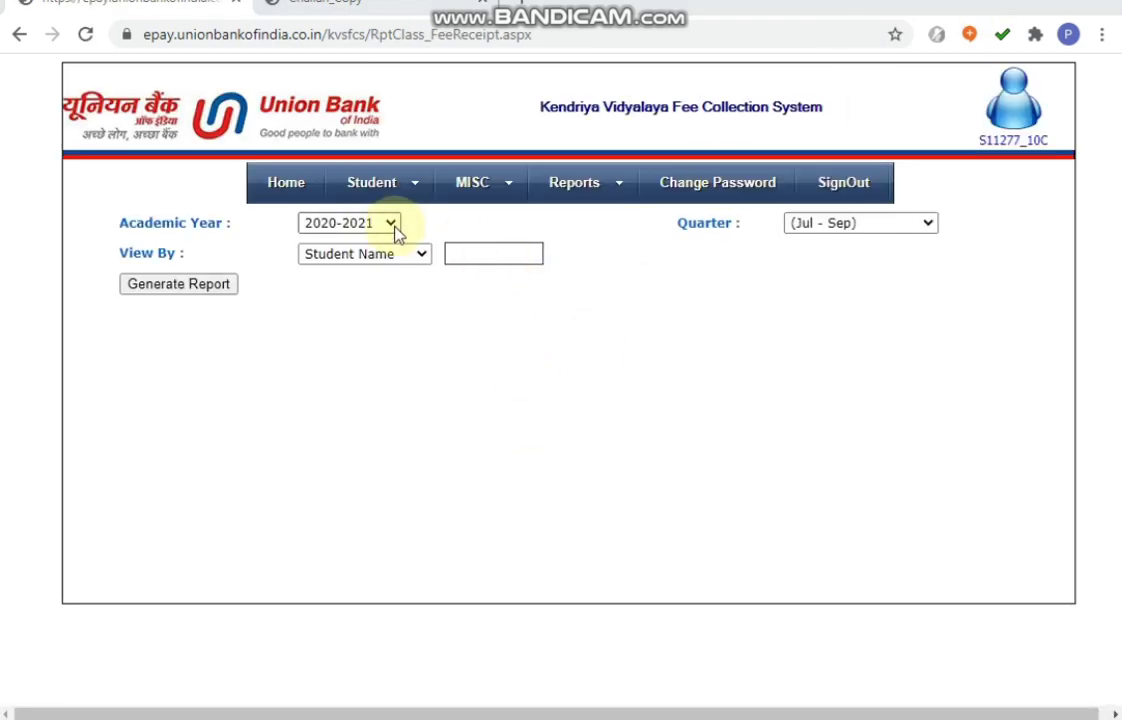
pyautogui.click(393, 224)
pyautogui.click(424, 275)
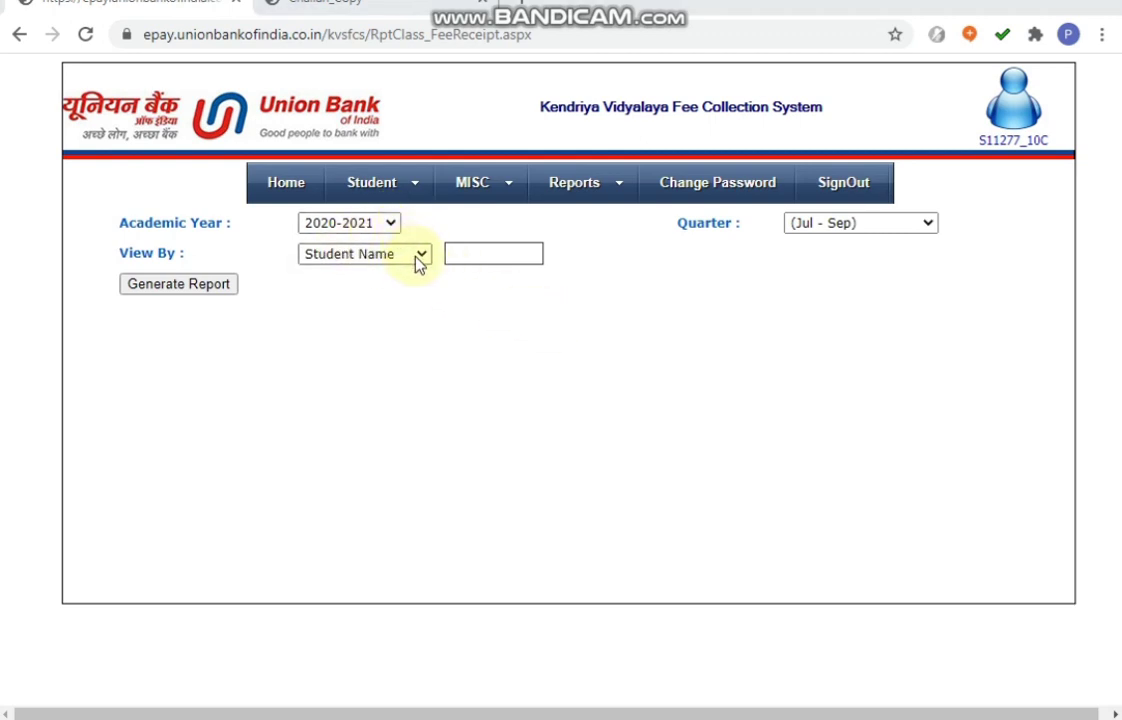
pyautogui.click(471, 253)
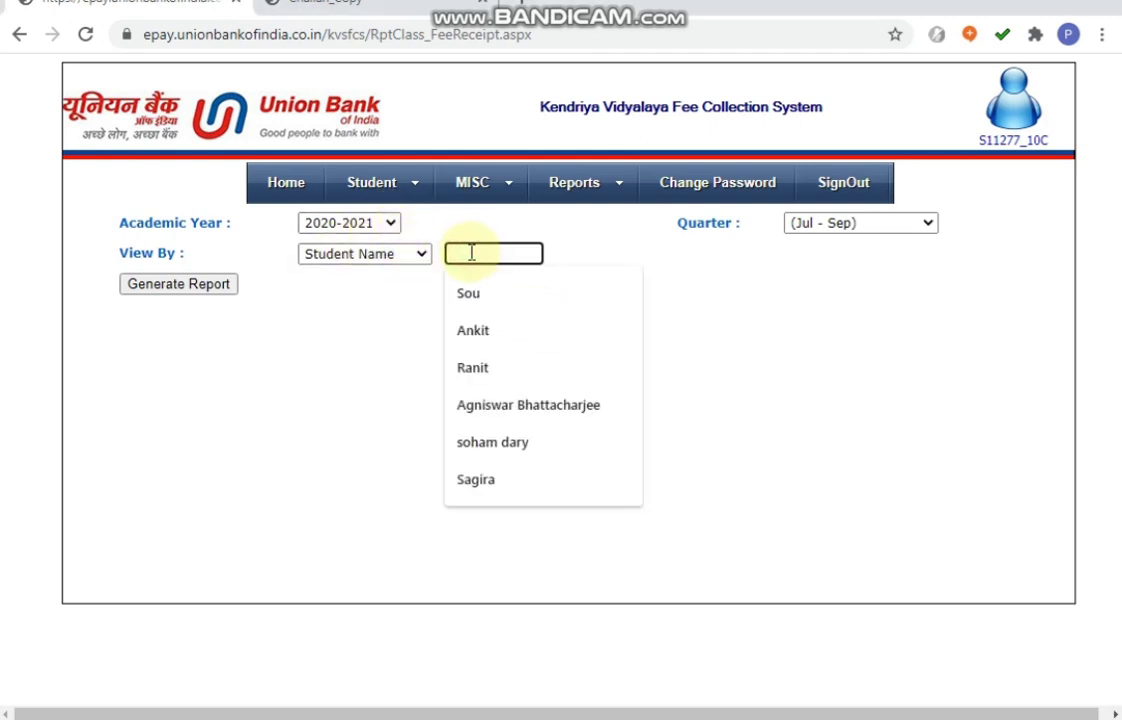
pyautogui.click(572, 259)
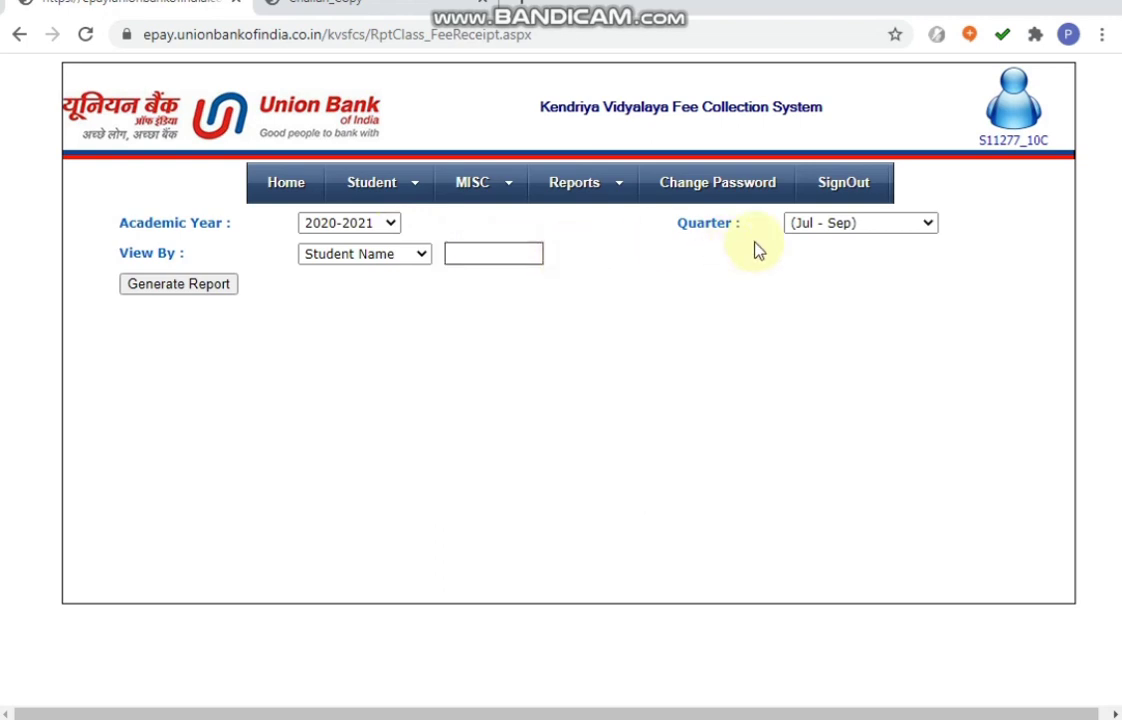
pyautogui.click(826, 229)
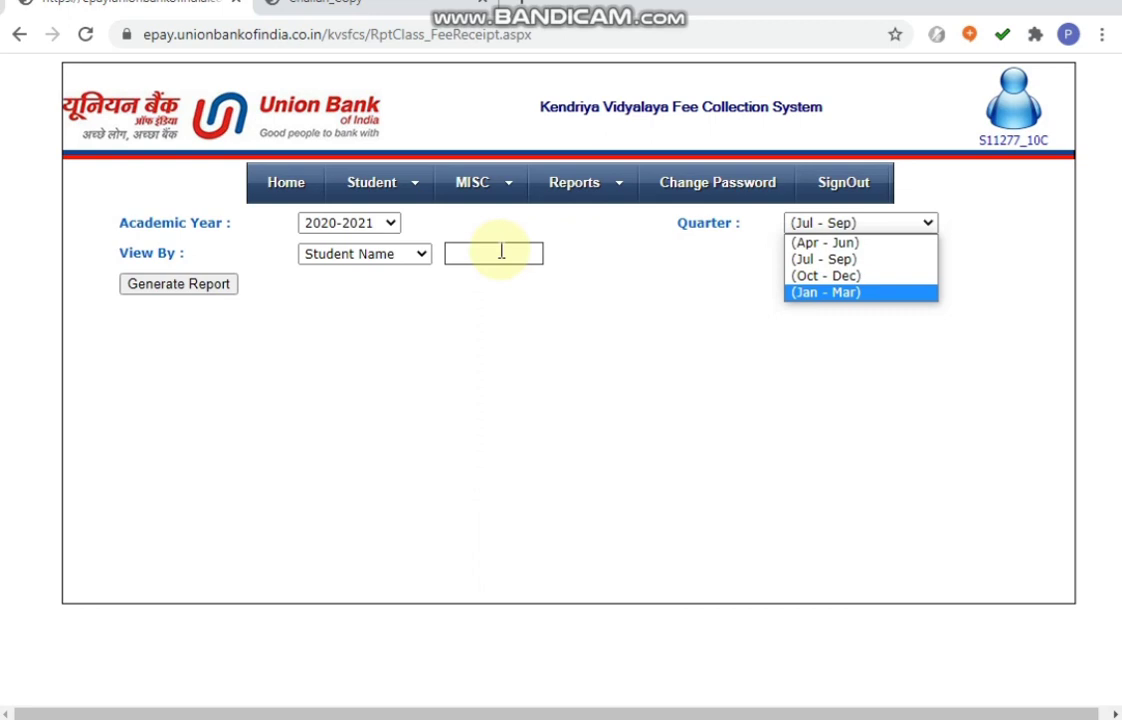
pyautogui.click(206, 288)
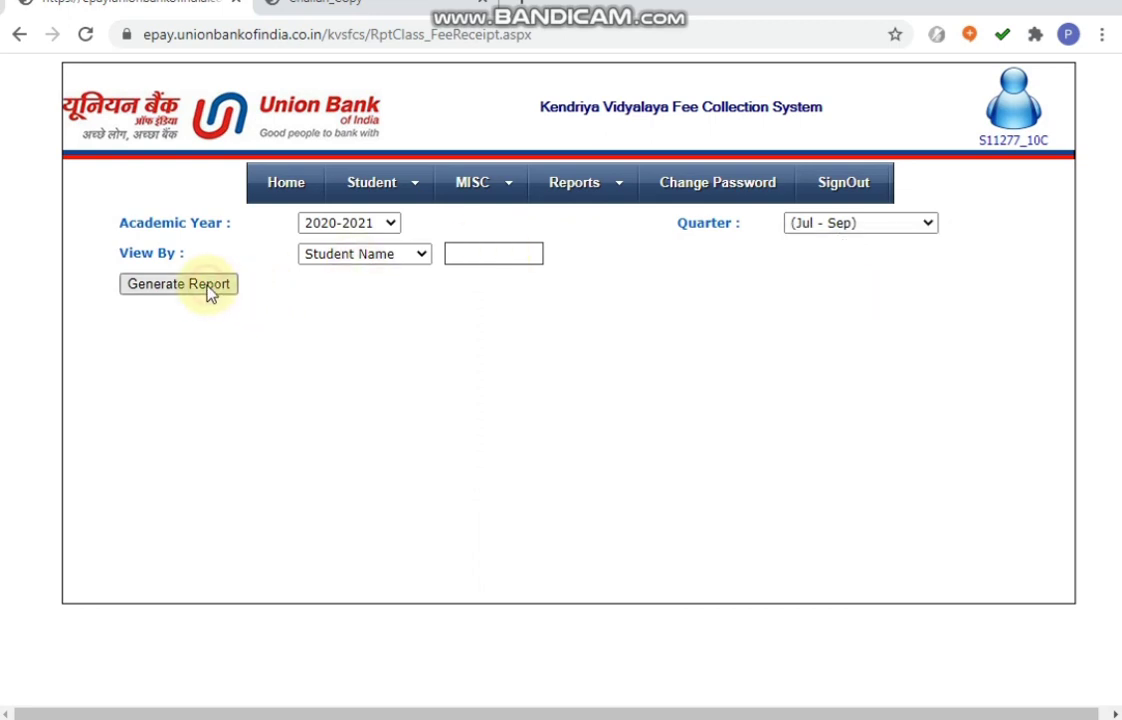
pyautogui.click(208, 289)
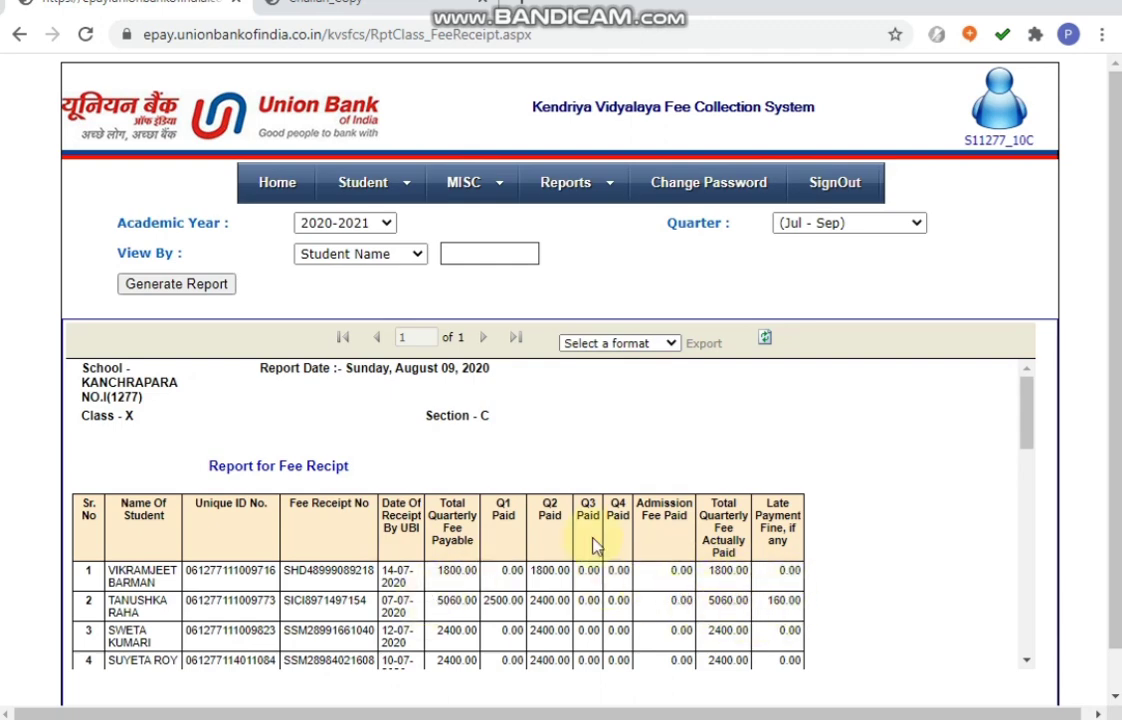
# - Export the fee receipt report to Excel, view the downloaded RptClassFeeReceipt.xls, and close it
pyautogui.scroll(-1, 881, 601)
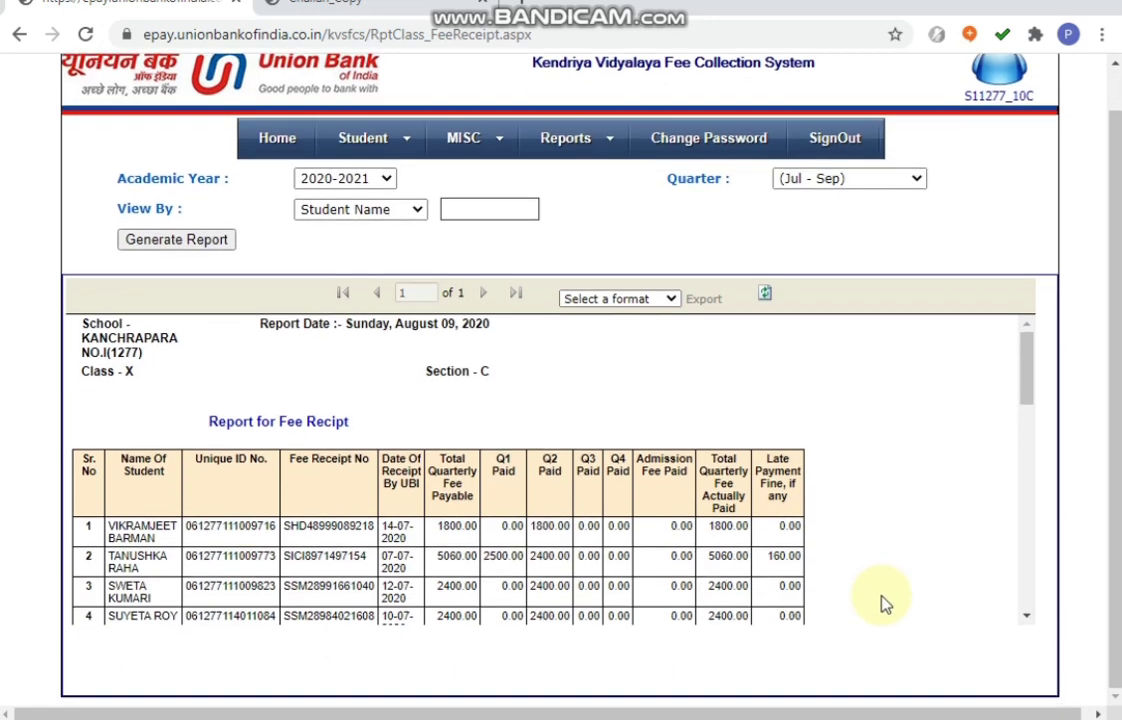
pyautogui.scroll(1, 881, 601)
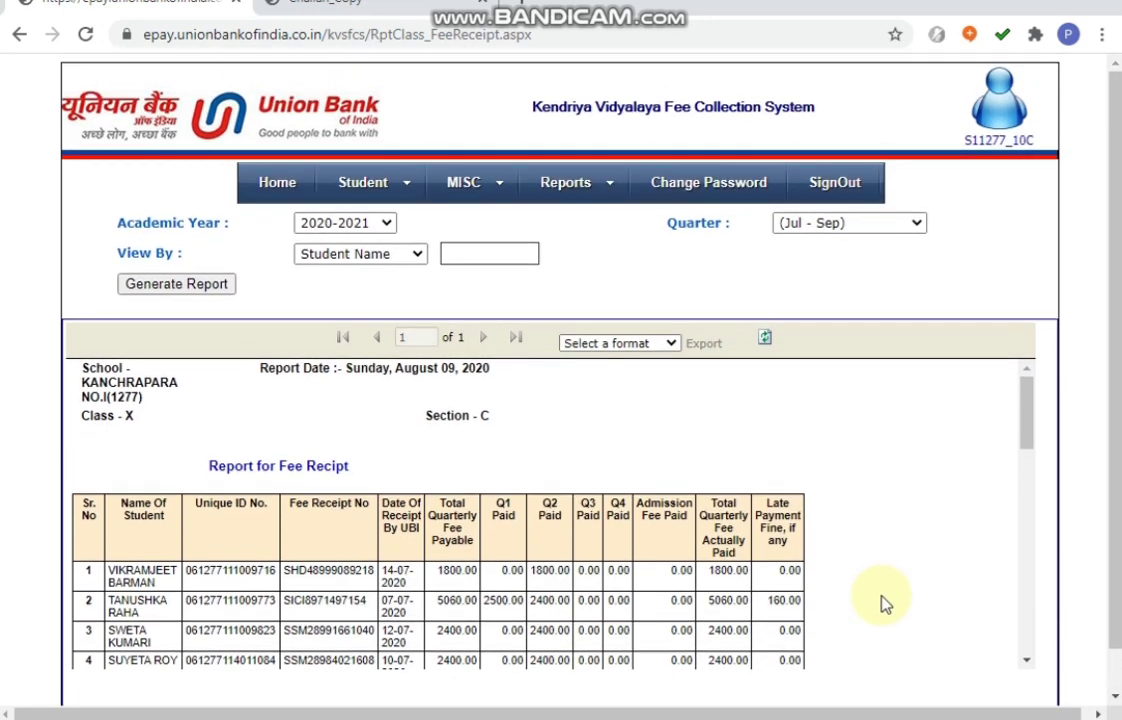
pyautogui.scroll(-1, 881, 601)
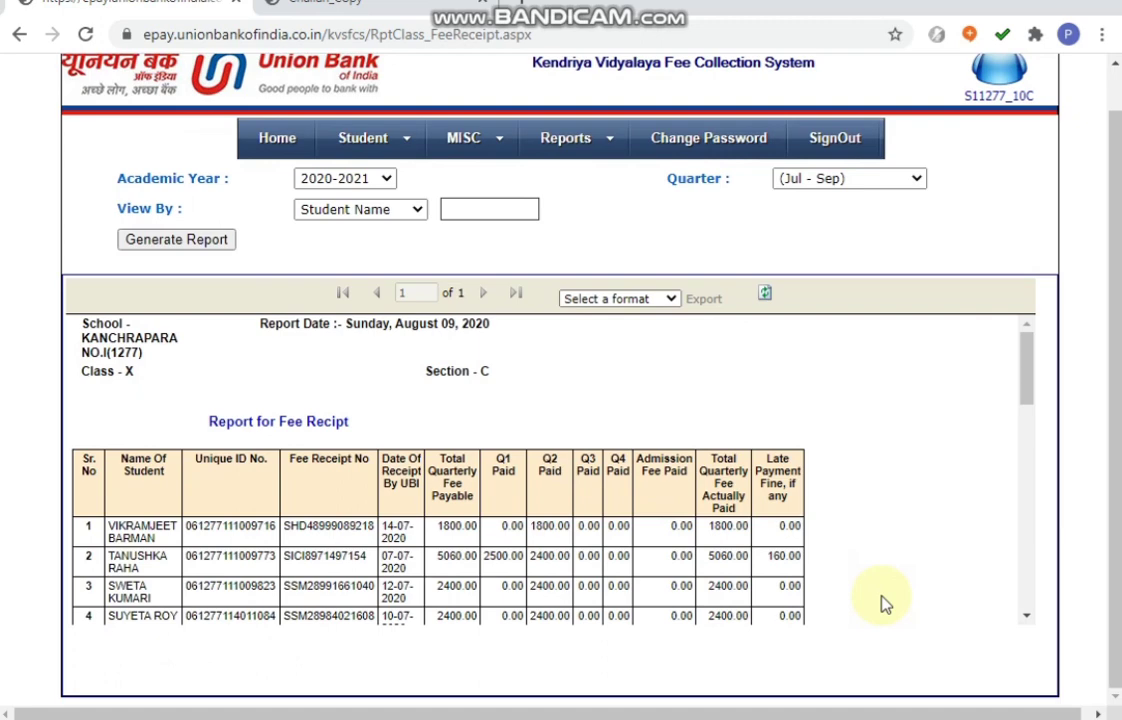
pyautogui.click(640, 303)
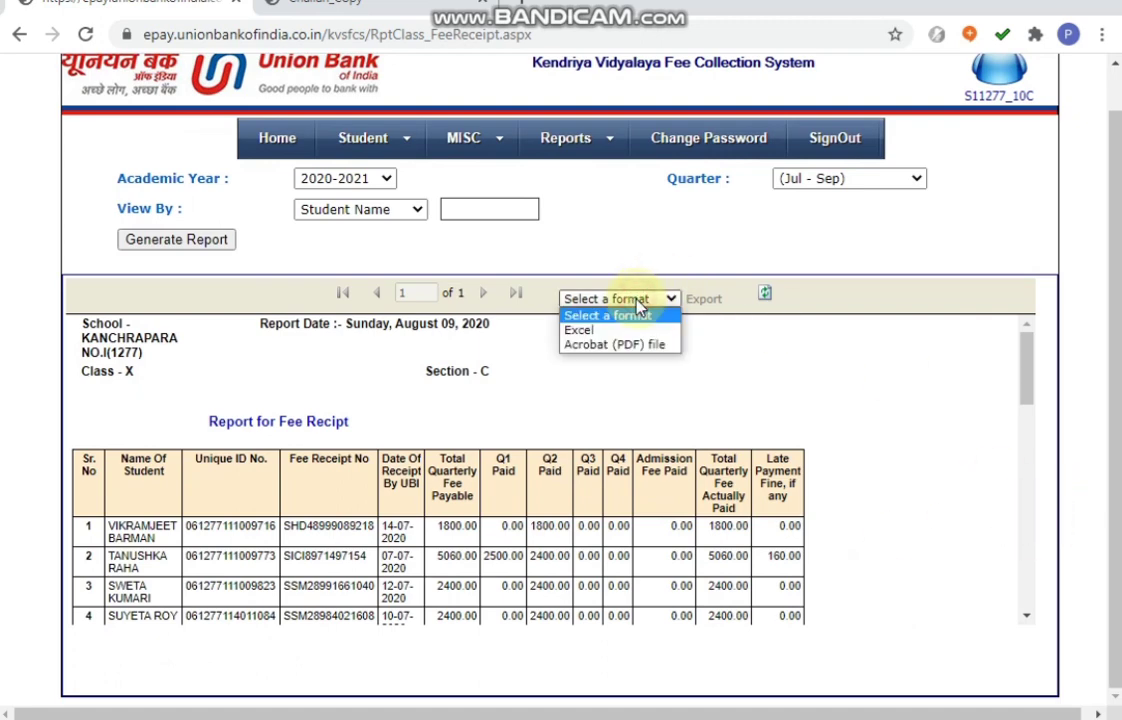
pyautogui.click(598, 332)
pyautogui.click(703, 300)
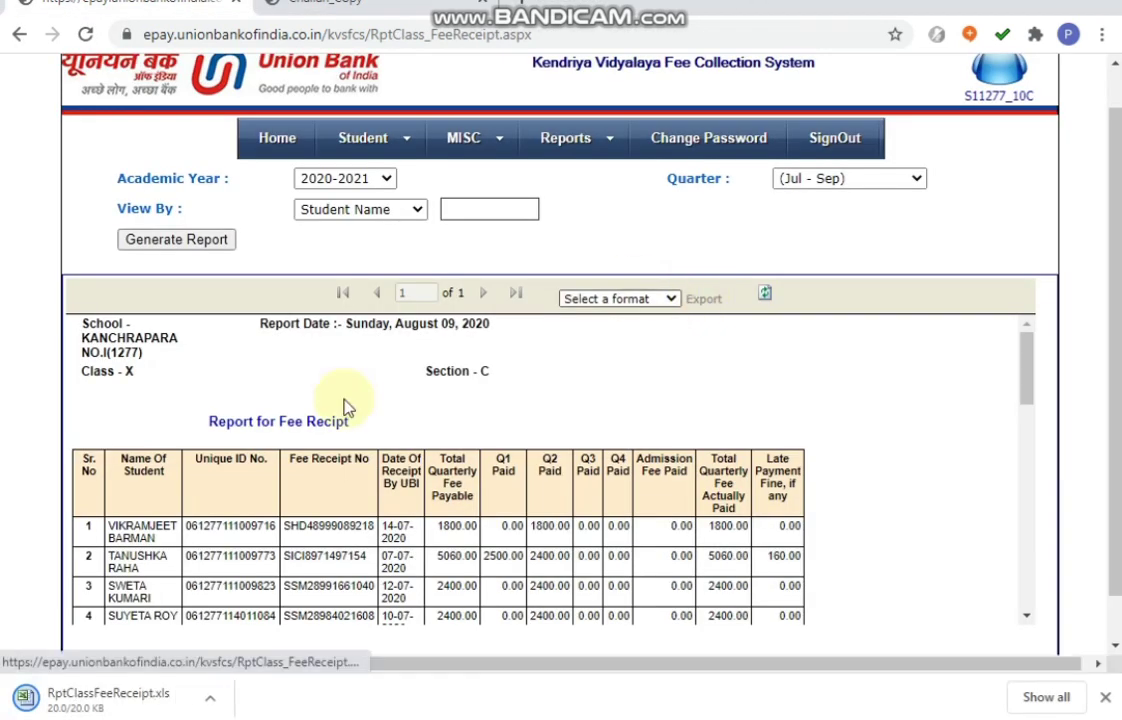
pyautogui.click(85, 700)
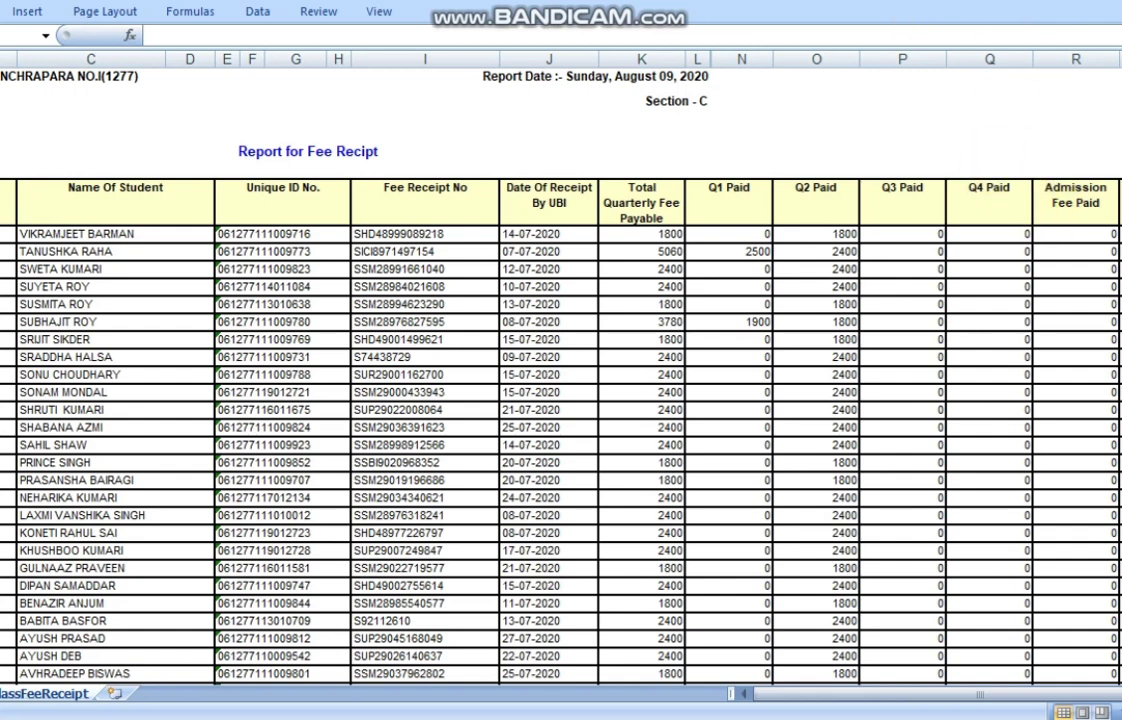
pyautogui.click(997, 1)
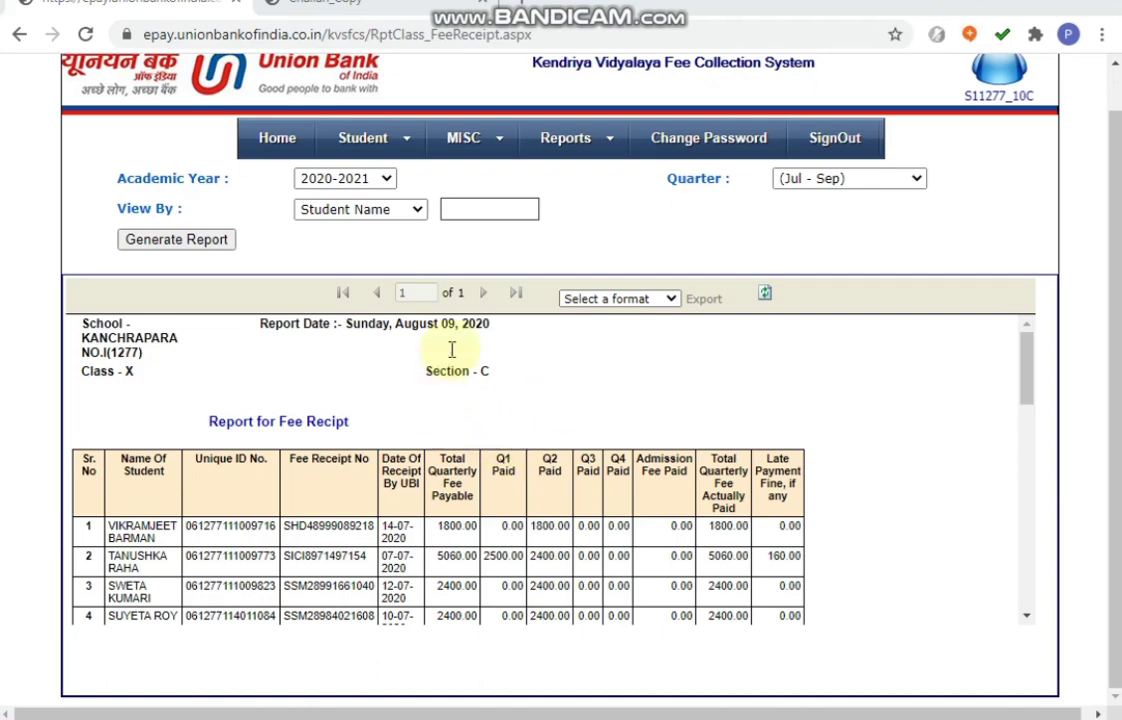
# - Open the Fee Defaulter payment report and generate it for Jul - Sep of 2020-2021 by Student Name with the name left empty
pyautogui.moveTo(567, 145)
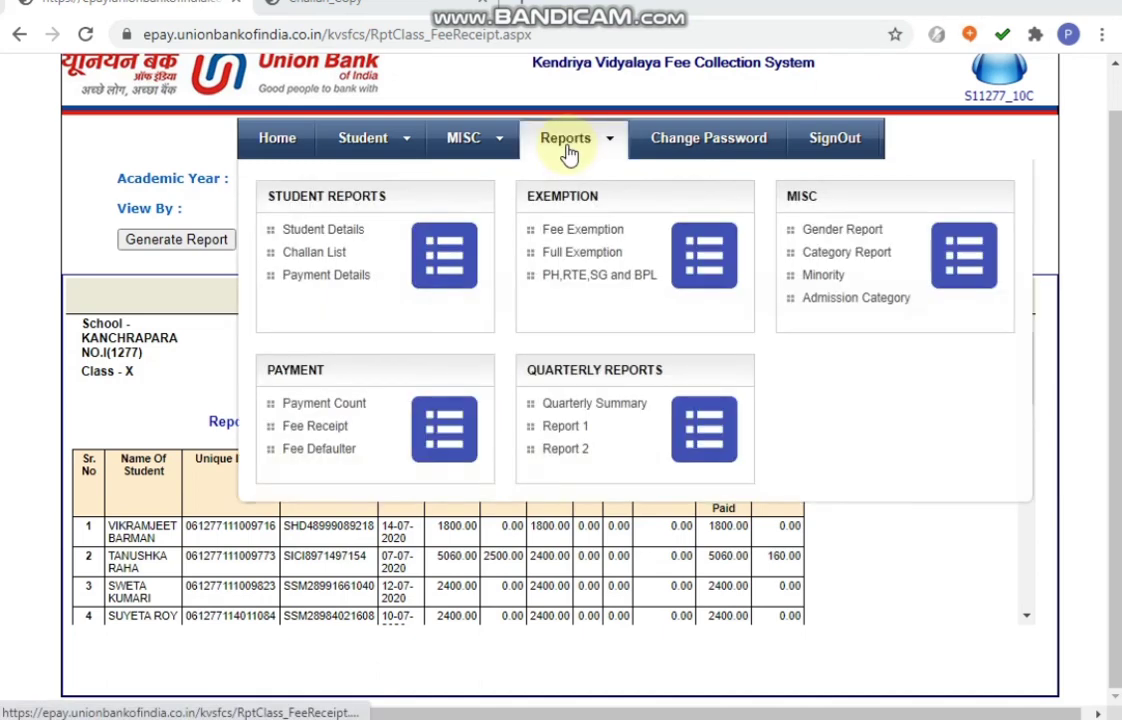
pyautogui.click(320, 452)
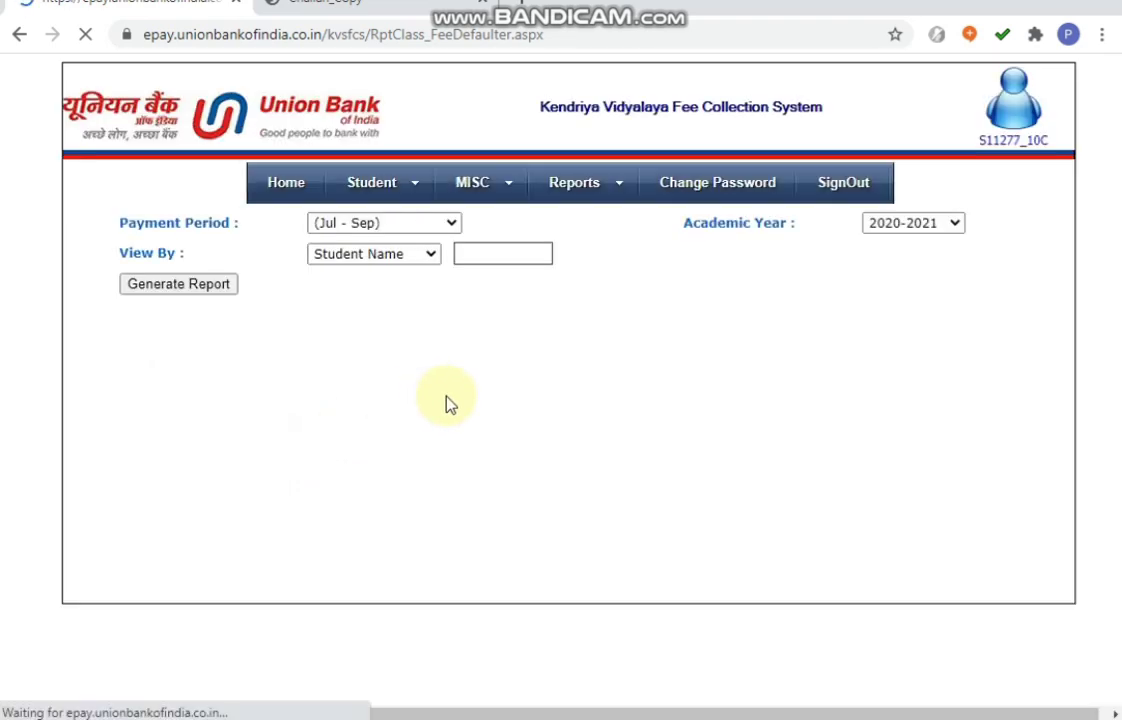
pyautogui.click(437, 228)
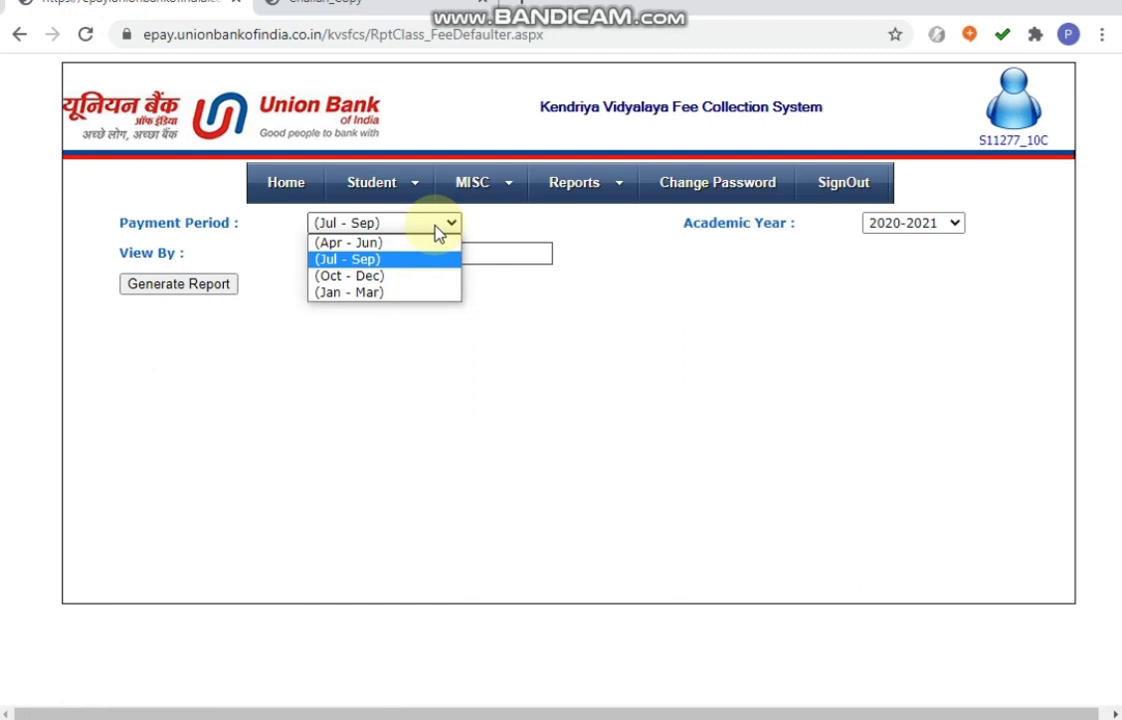
pyautogui.click(436, 225)
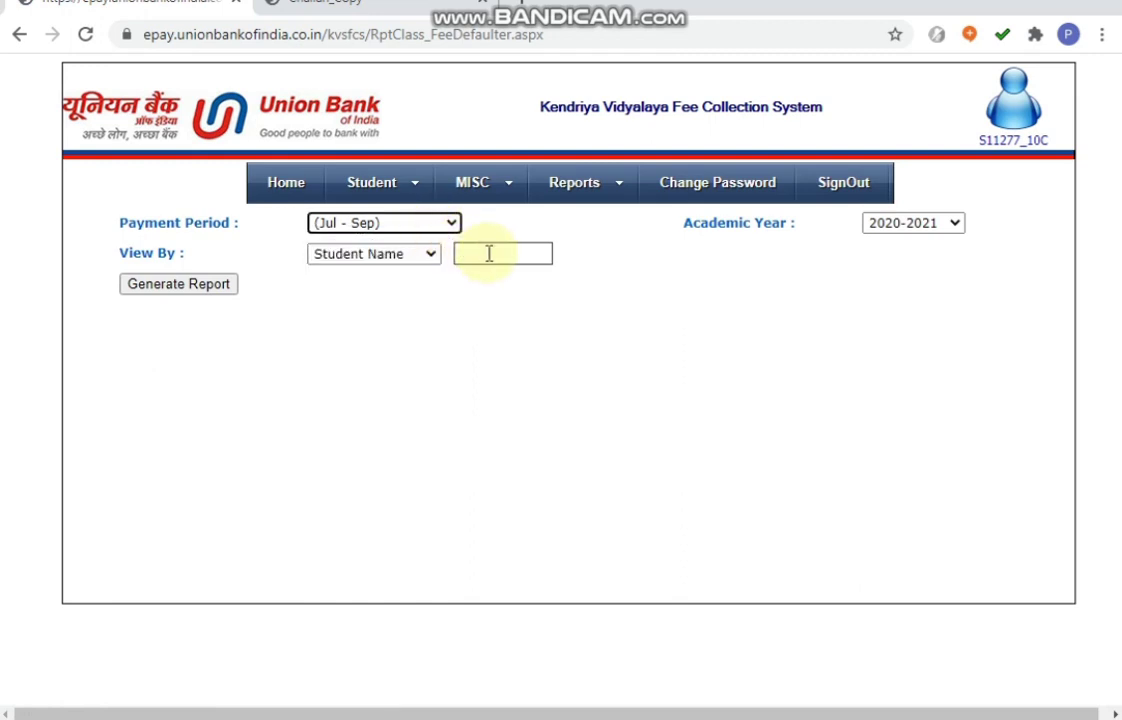
pyautogui.click(488, 253)
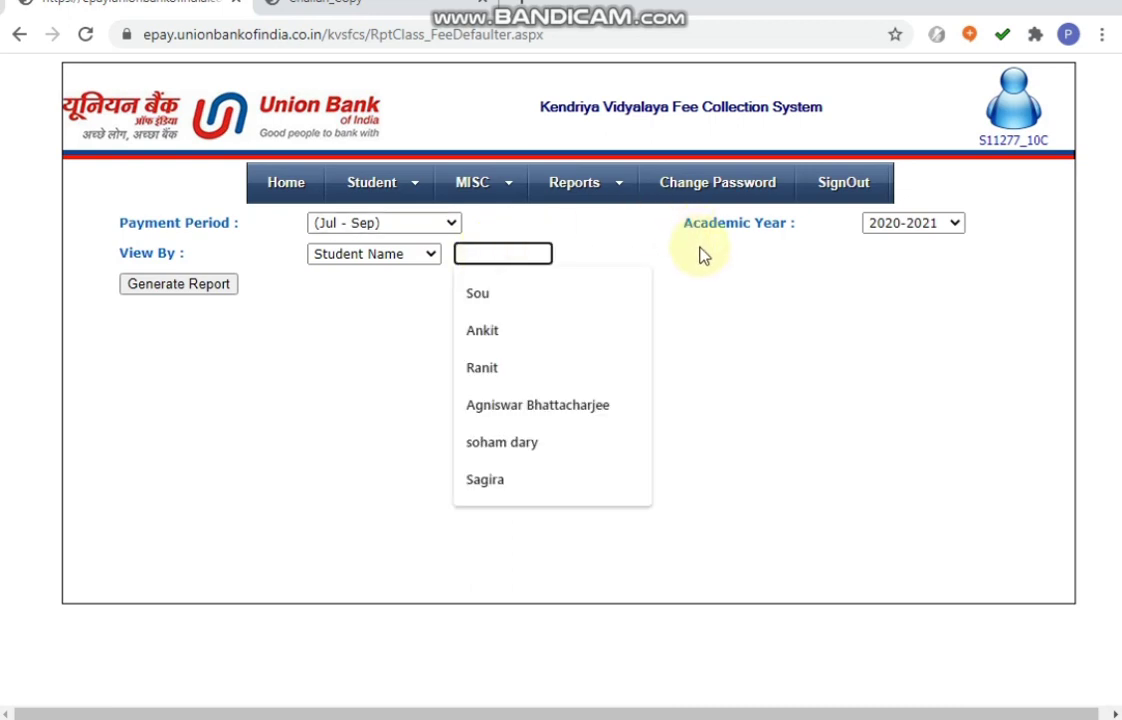
pyautogui.click(737, 333)
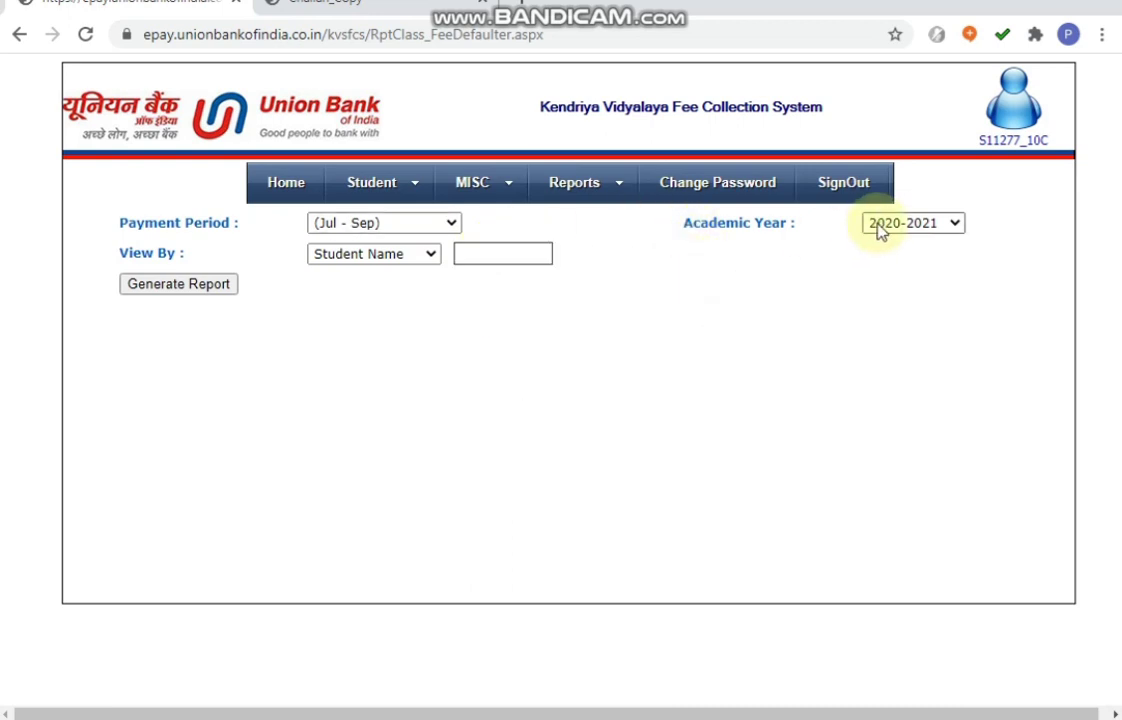
pyautogui.click(190, 283)
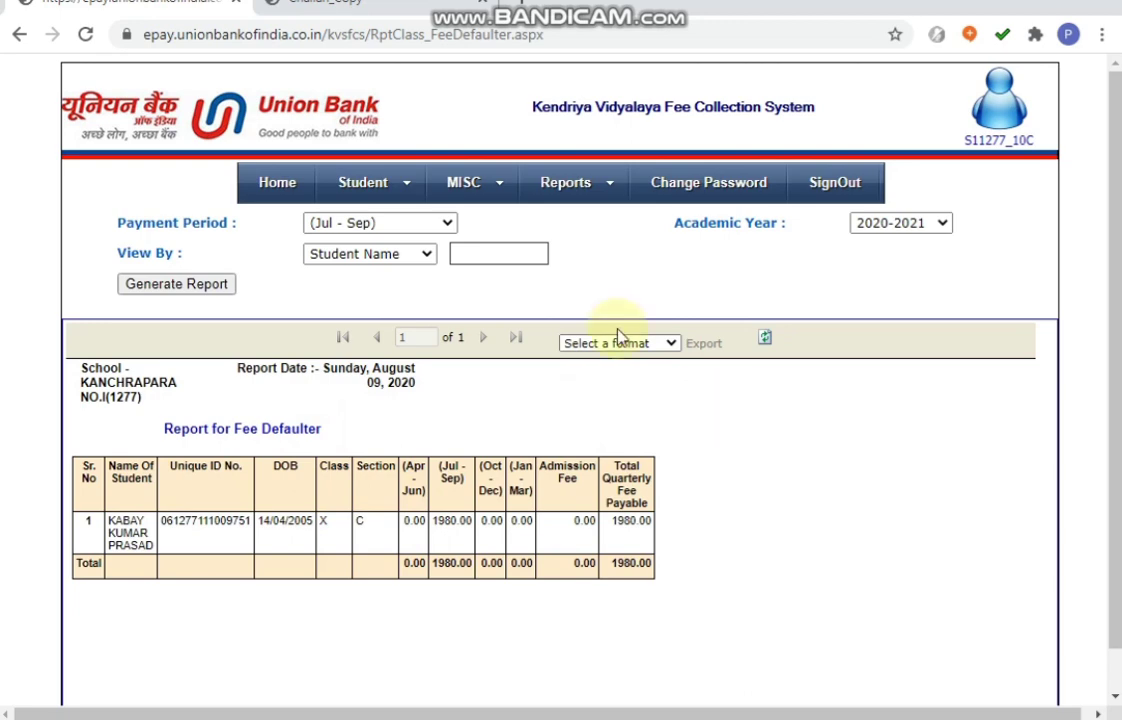
# - Switch to the presentation slide that lists the fee collection tasks for teachers
pyautogui.click(625, 716)
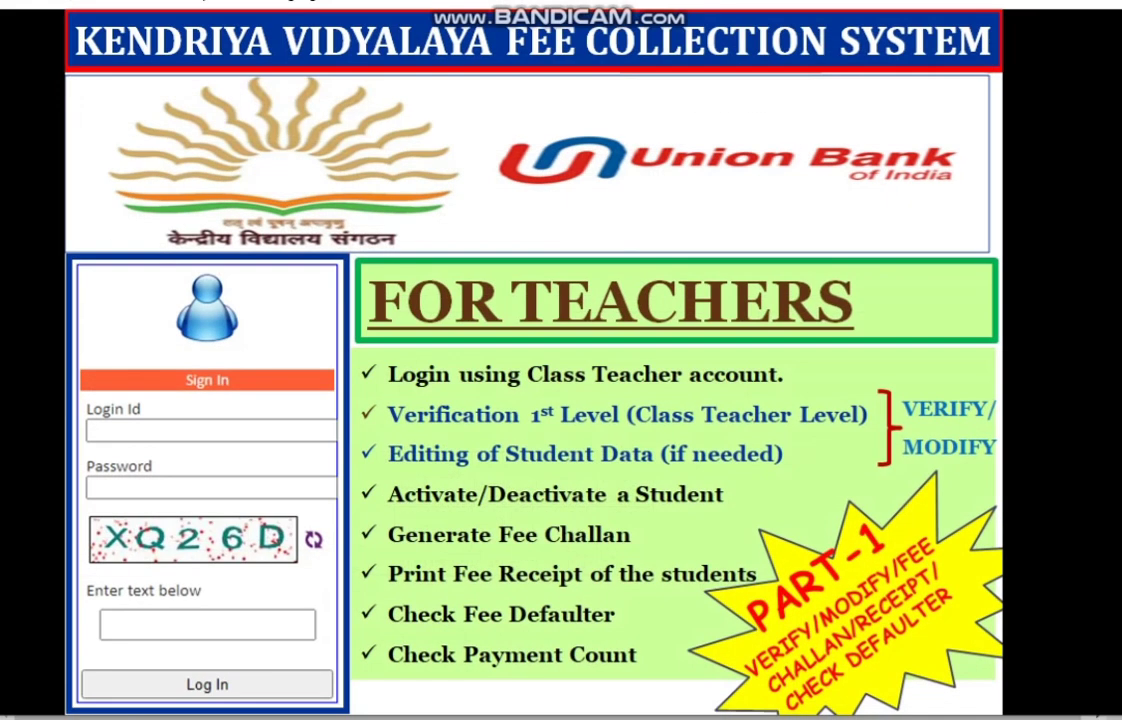